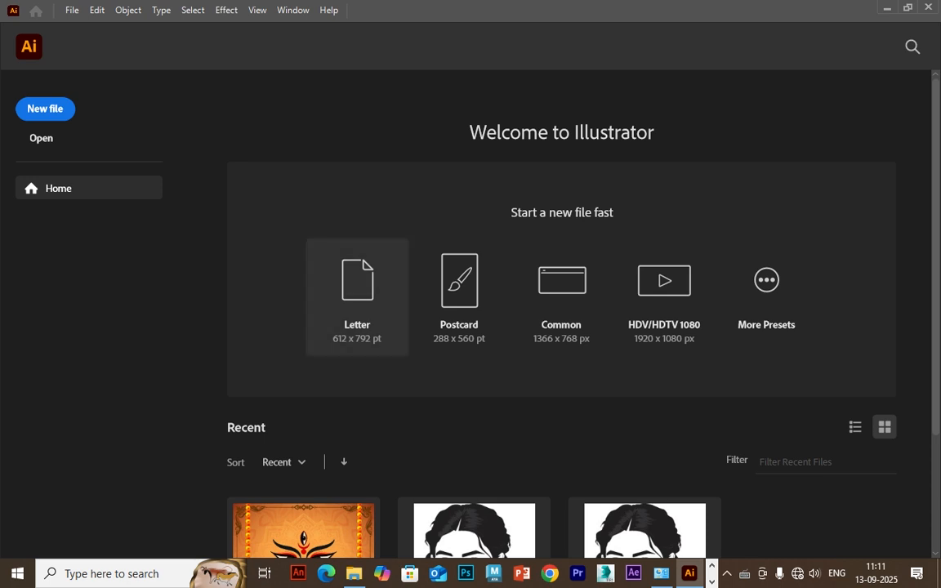
# Create a new Letter document (612 x 792 pt) and close the floating Pathfinder and Brushes panel groups.
pyautogui.click(357, 297)
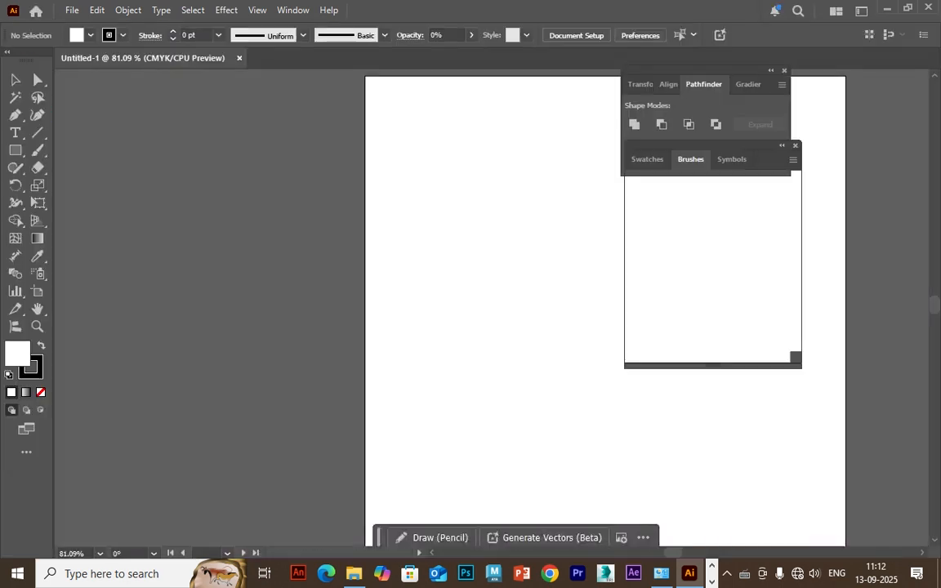
pyautogui.hotkey('ctrl', '0')
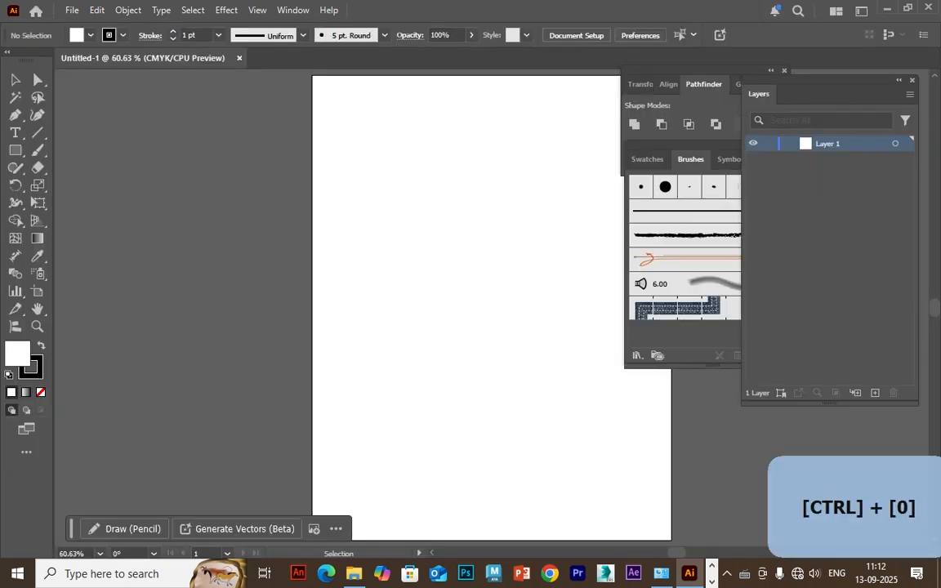
pyautogui.moveTo(698, 71); pyautogui.dragTo(337, 73)
pyautogui.click(421, 72)
pyautogui.moveTo(686, 146); pyautogui.dragTo(221, 120)
pyautogui.click(331, 121)
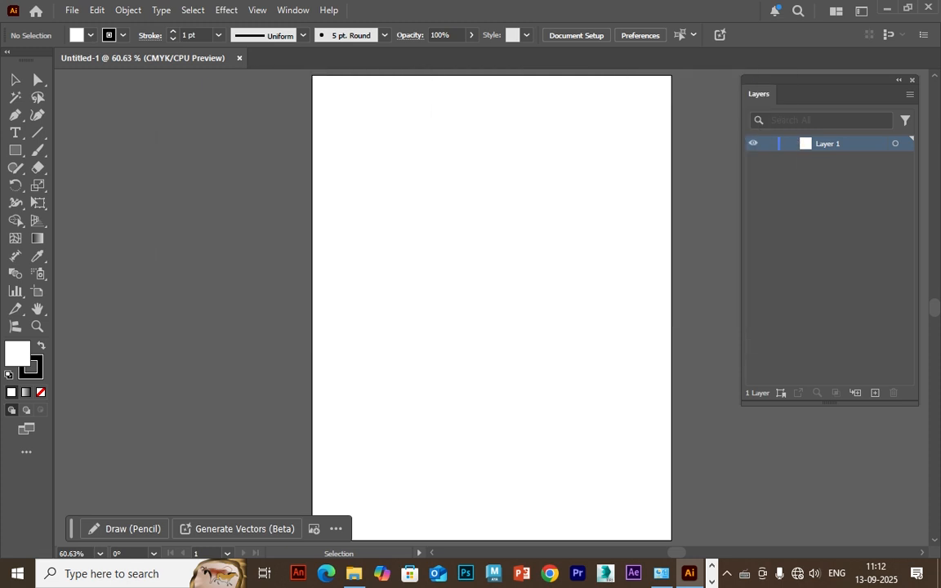
# Draw an upright rectangle in the upper middle of the artboard, about half the page wide.
pyautogui.hotkey('ctrl', '+')
pyautogui.press('space')
pyautogui.moveTo(490, 294); pyautogui.dragTo(382, 294)
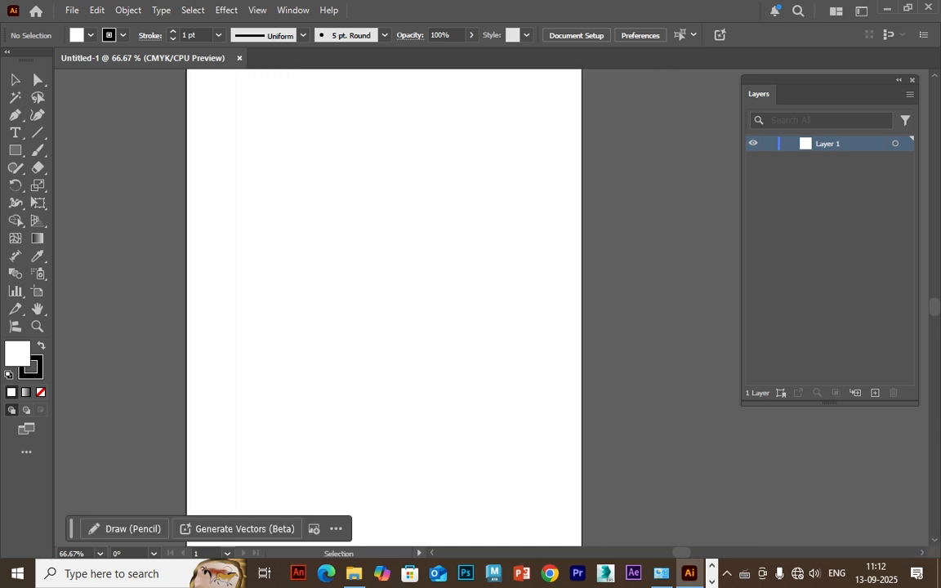
pyautogui.click(16, 151)
pyautogui.moveTo(297, 126)
pyautogui.mouseDown()
pyautogui.moveTo(357, 235)
pyautogui.moveTo(497, 371)
pyautogui.mouseUp()
# Give the rectangle a red fill and no stroke, and shift it slightly down and to the left.
pyautogui.click(82, 35)
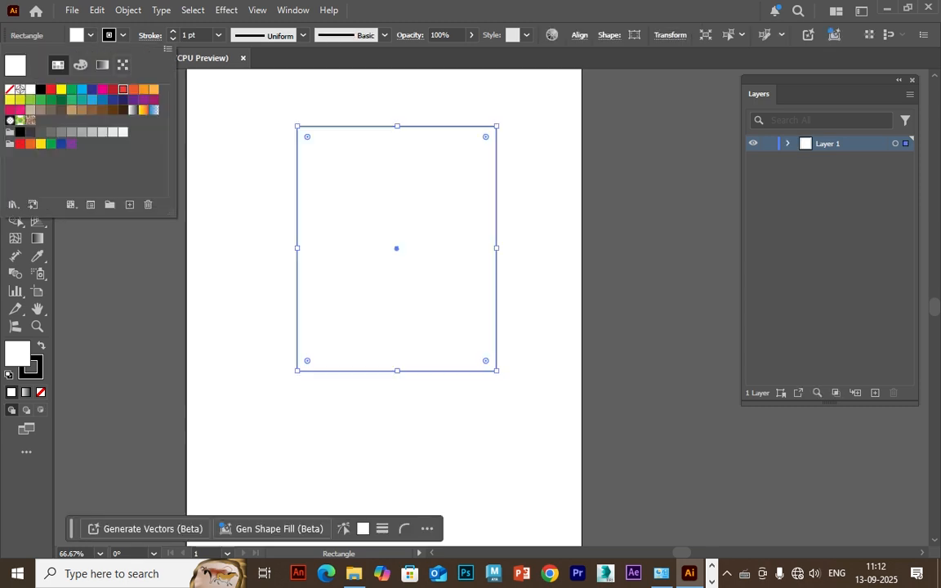
pyautogui.click(28, 81)
pyautogui.click(123, 35)
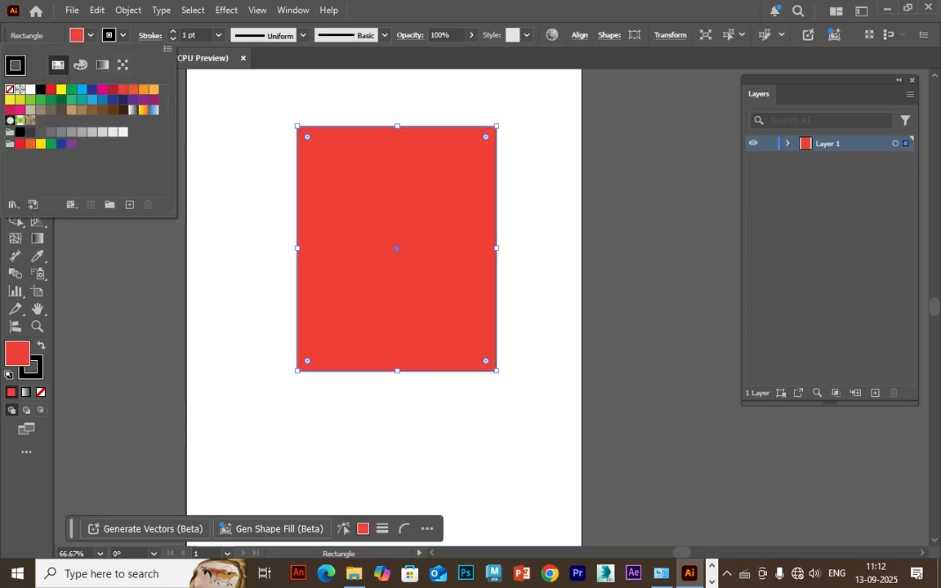
pyautogui.click(11, 81)
pyautogui.click(14, 80)
pyautogui.moveTo(396, 249); pyautogui.dragTo(386, 263)
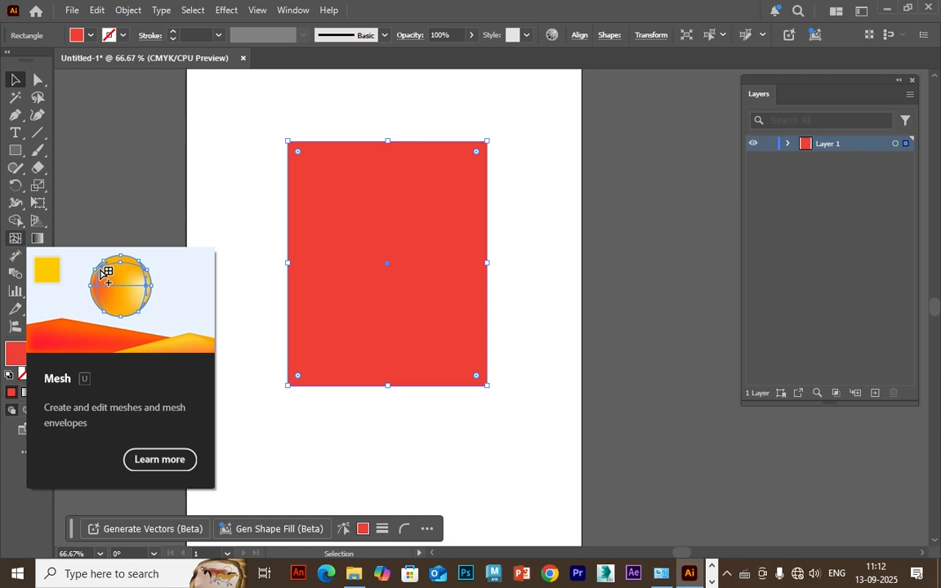
# Add a gradient mesh point at the rectangle's centre and display the Color controls beside the shape.
pyautogui.click(15, 237)
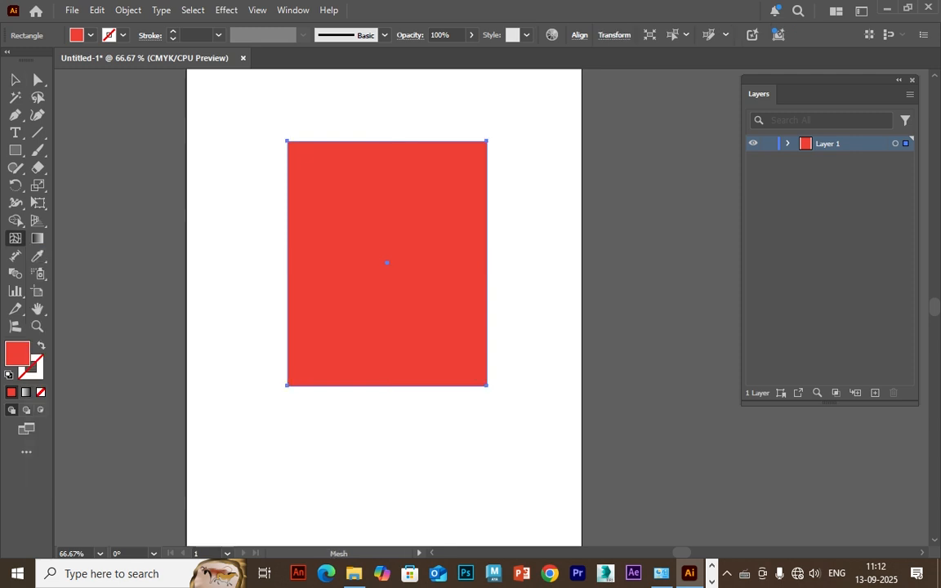
pyautogui.click(386, 262)
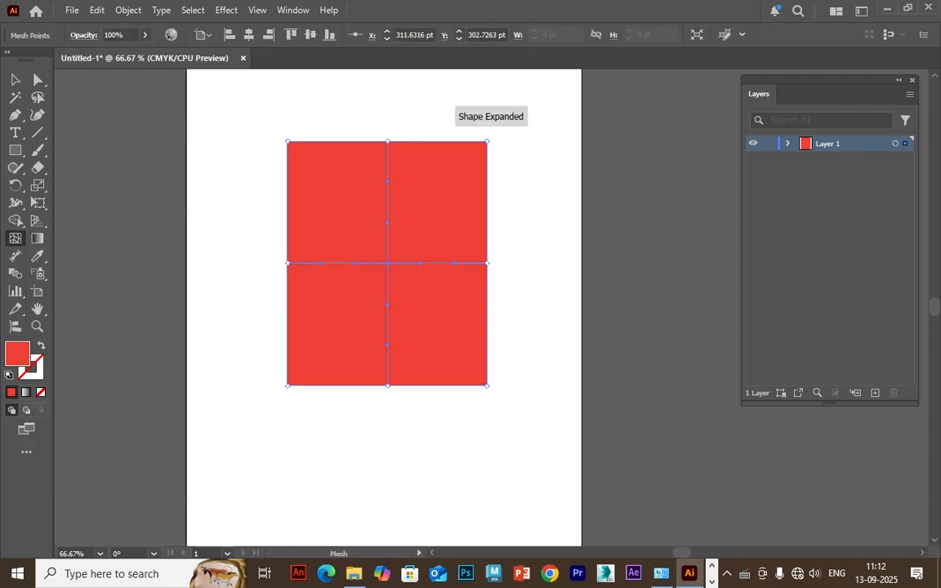
pyautogui.click(292, 11)
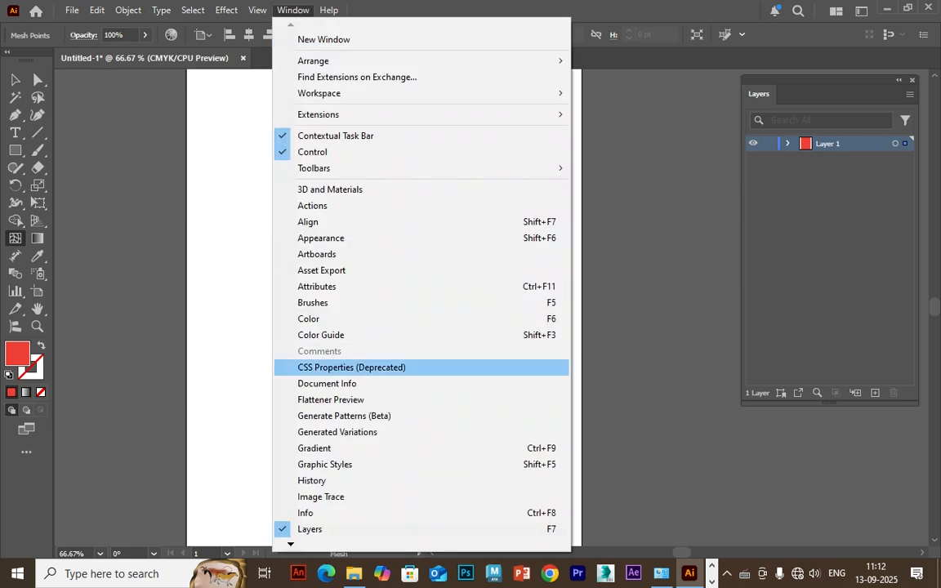
pyautogui.click(309, 319)
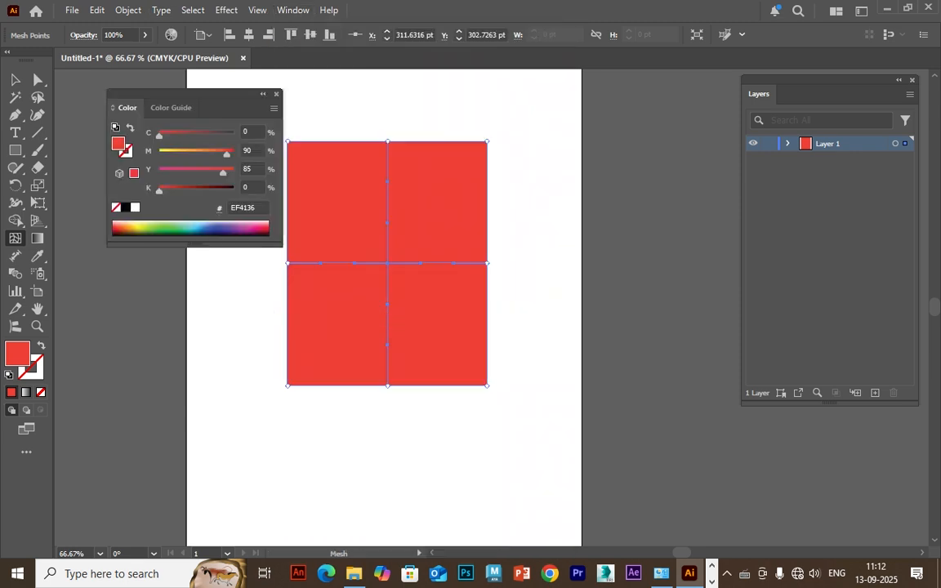
pyautogui.moveTo(187, 94); pyautogui.dragTo(602, 91)
# Try green (45B649) on the centre mesh point and undo the colour.
pyautogui.click(387, 263)
pyautogui.click(573, 226)
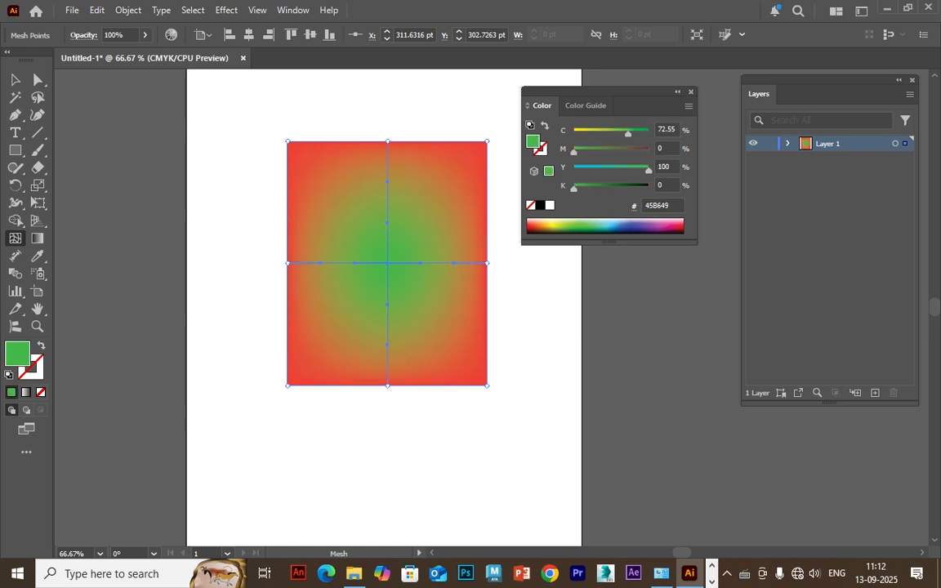
pyautogui.hotkey('ctrl', 'z')
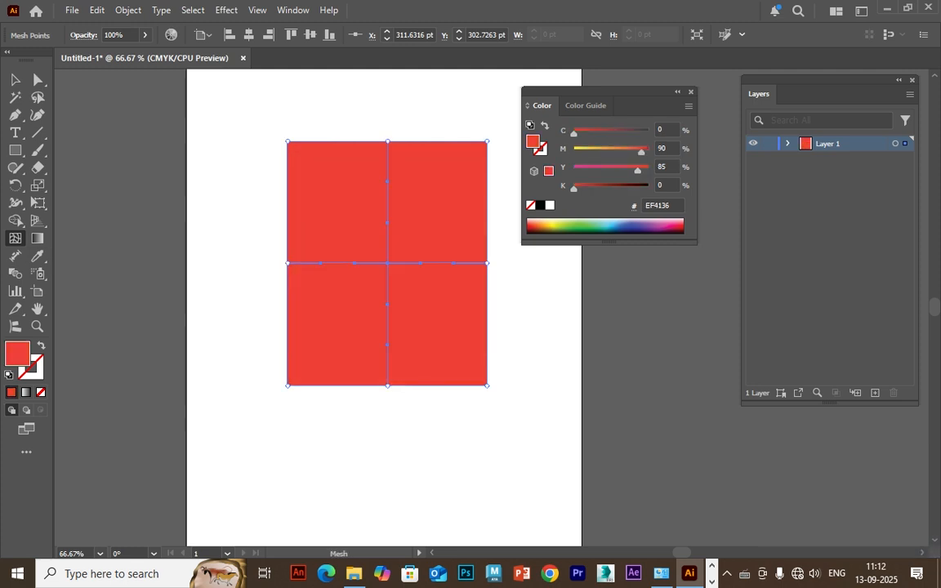
# Add a mesh column on each side of the centre point, and undo the green (6CB945) tried on the centre.
pyautogui.click(437, 263)
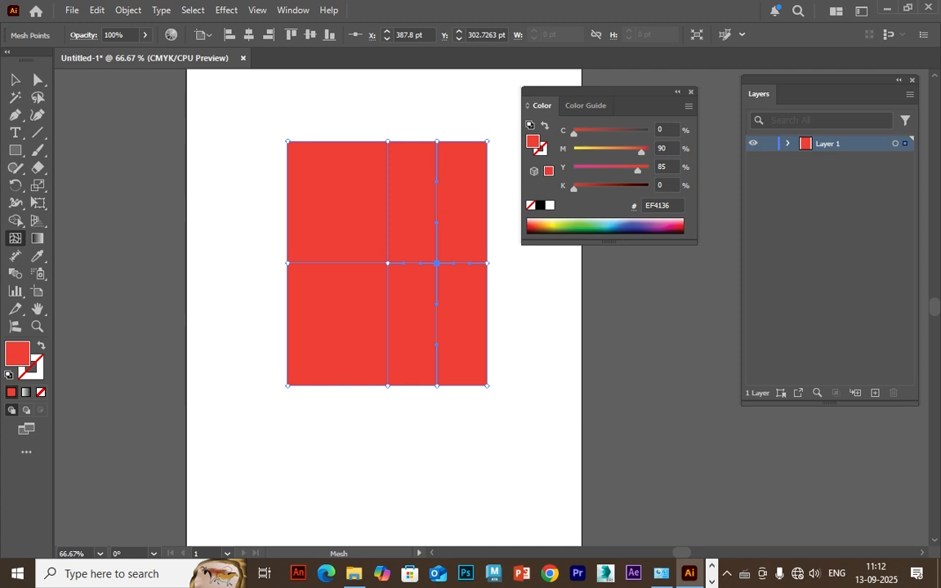
pyautogui.click(387, 263)
pyautogui.click(566, 228)
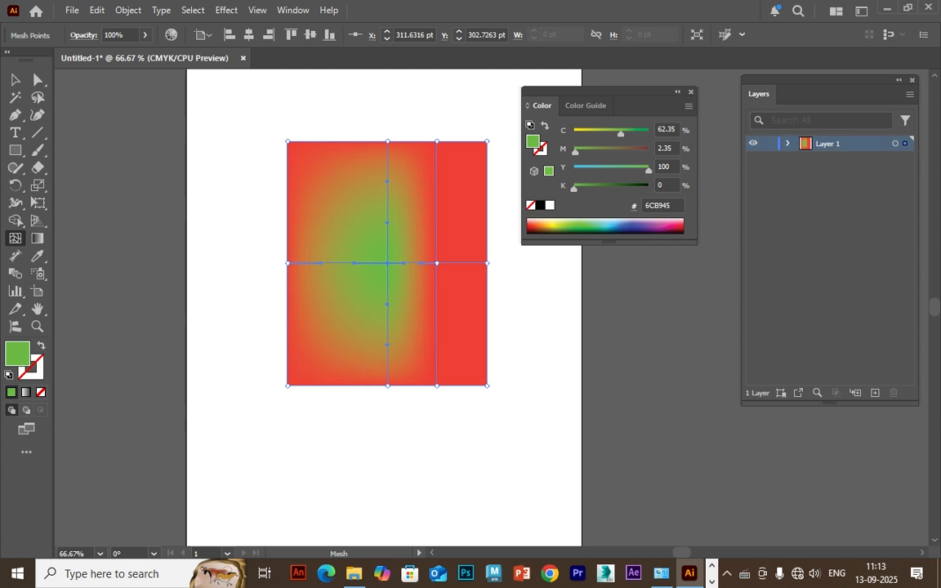
pyautogui.hotkey('ctrl', 'z')
pyautogui.hotkey('ctrl', 'z')
pyautogui.hotkey('ctrl', 'z')
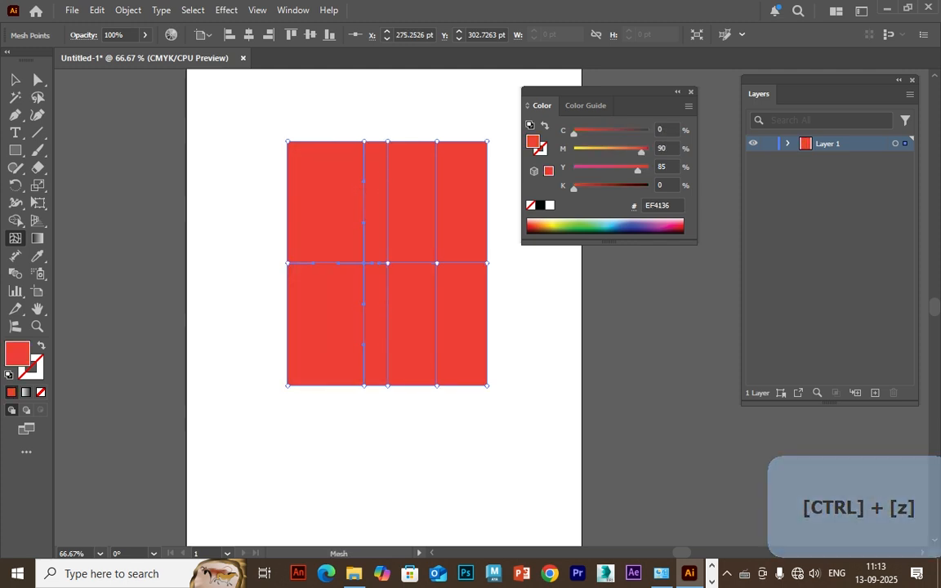
# Try yellow (DAE120) on the centre mesh point and undo the colour.
pyautogui.click(387, 262)
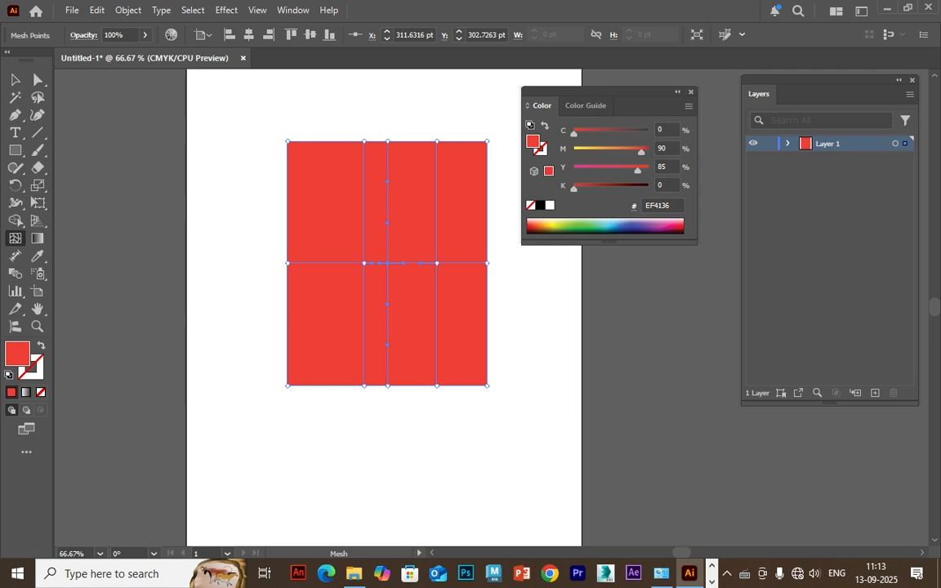
pyautogui.click(558, 226)
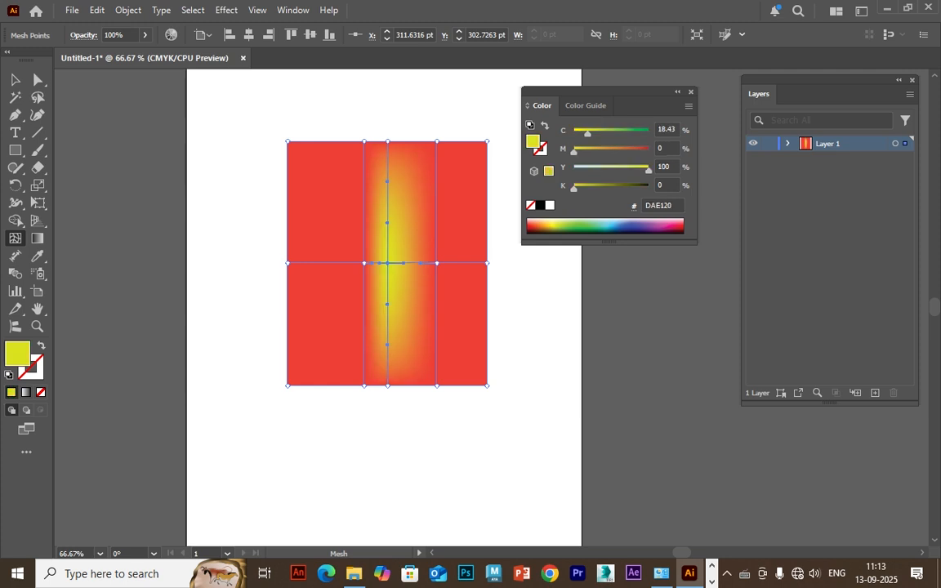
pyautogui.hotkey('ctrl', 'z')
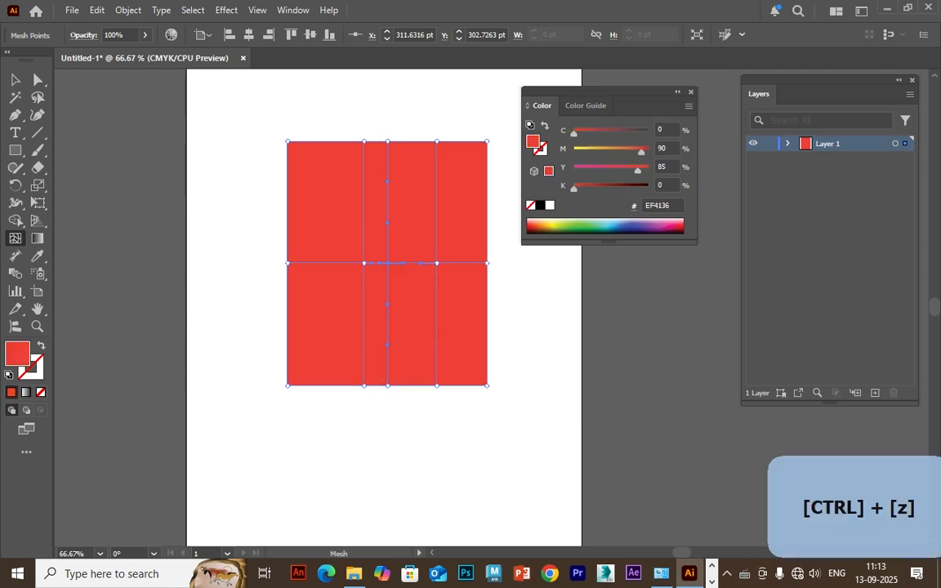
# Add a mesh row above the centre, and undo the olive-coloured extra column tried beside the centre point.
pyautogui.click(387, 229)
pyautogui.click(390, 263)
pyautogui.click(558, 229)
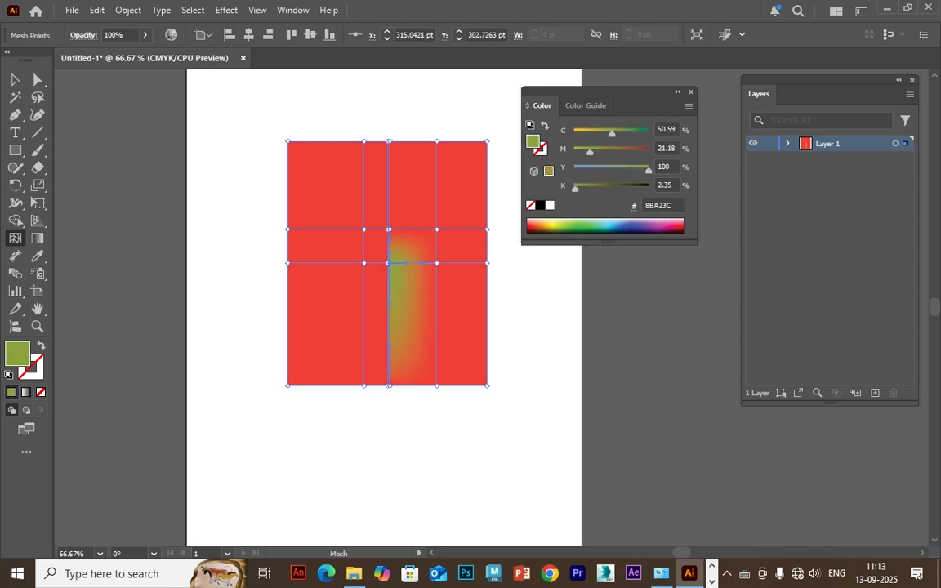
pyautogui.hotkey('ctrl', 'z')
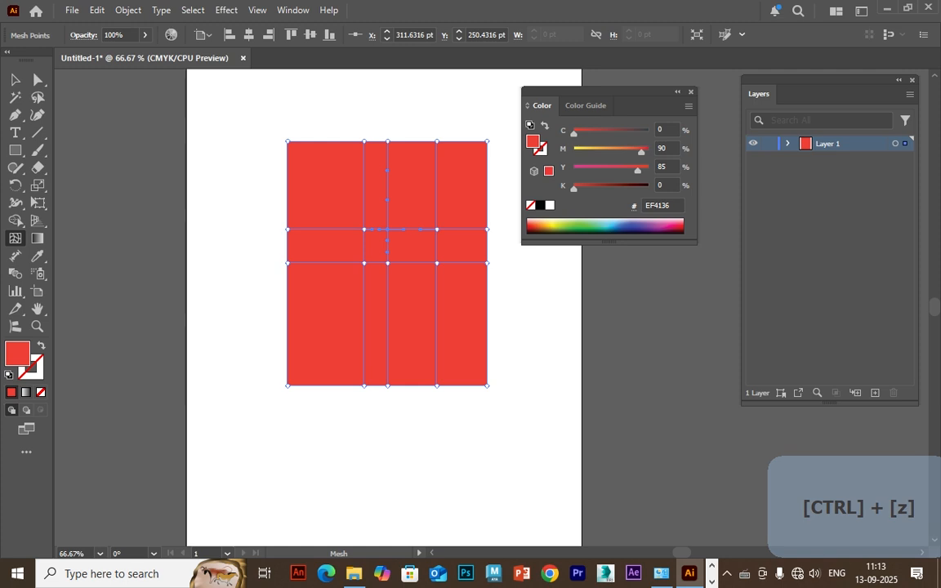
# Try adding a brown (A16628) mesh point just beside the centre point and undo both changes.
pyautogui.click(388, 263)
pyautogui.click(541, 229)
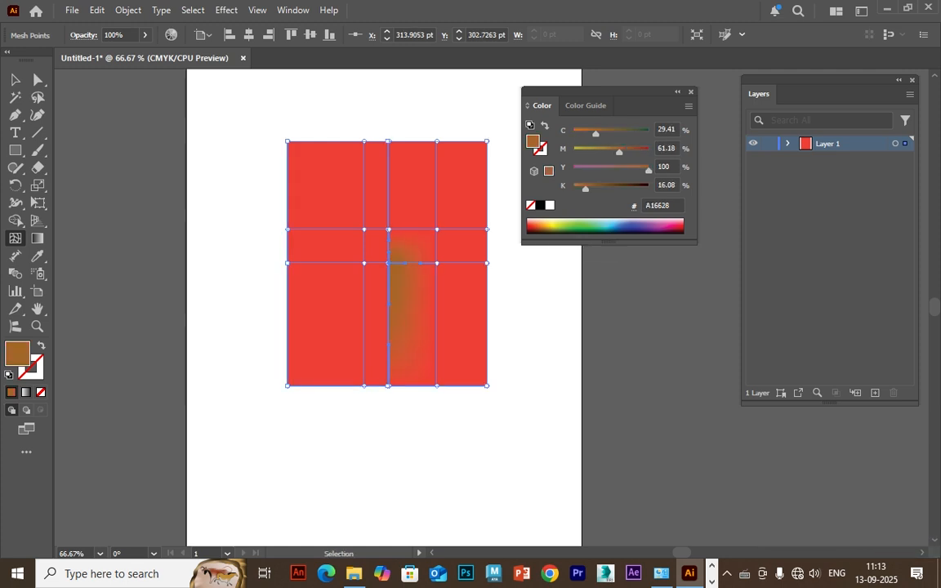
pyautogui.hotkey('ctrl', 'z')
pyautogui.hotkey('ctrl', 'z')
# Try orange (E58924) on the directly selected centre mesh point and undo the colour.
pyautogui.click(33, 83)
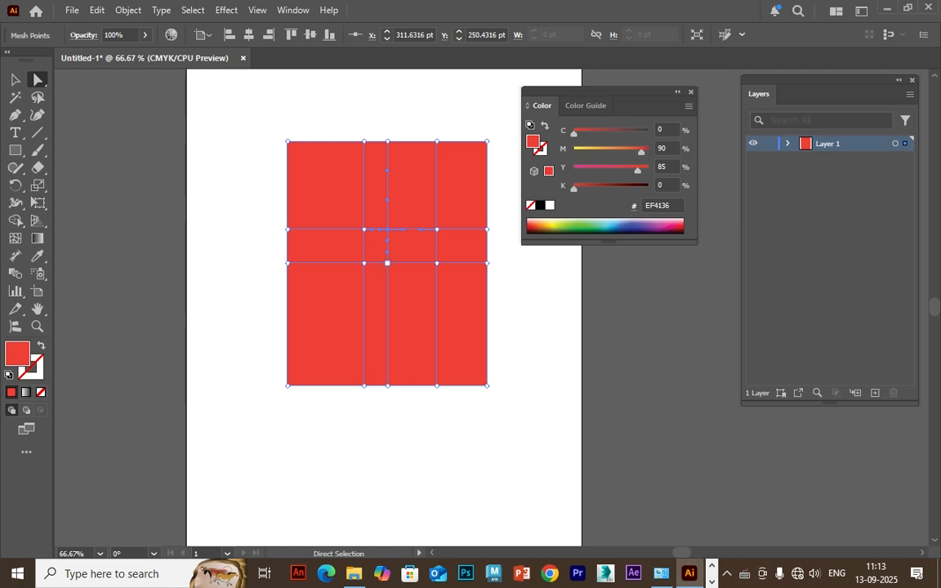
pyautogui.click(387, 262)
pyautogui.click(541, 226)
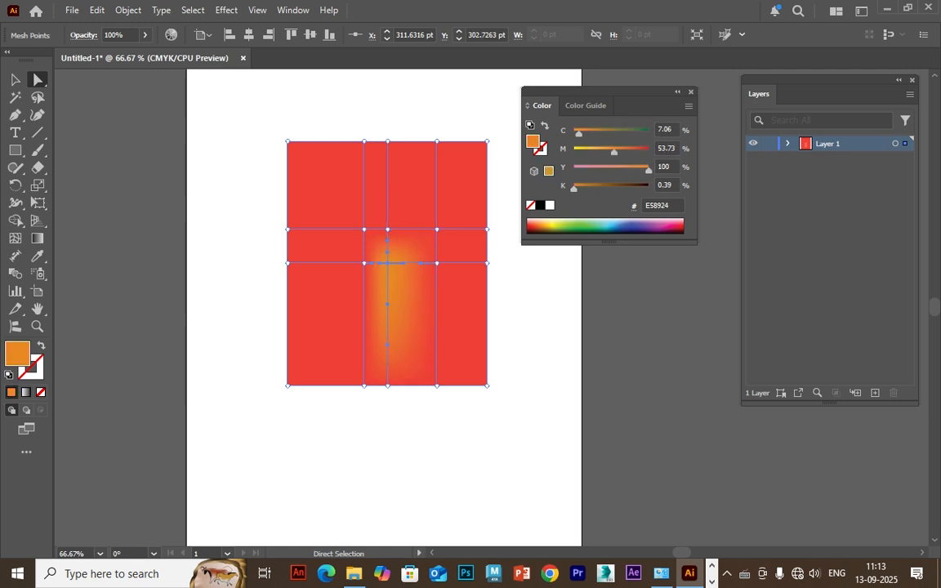
pyautogui.hotkey('ctrl', 'z')
# Add a mesh row just below the centre and a mesh column just to its right with the Mesh tool.
pyautogui.press('u')
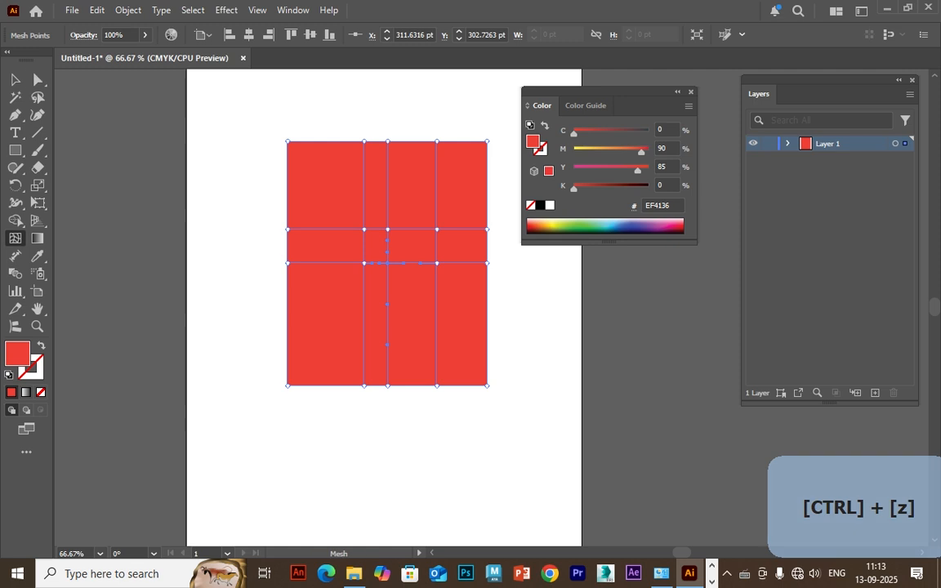
pyautogui.click(387, 286)
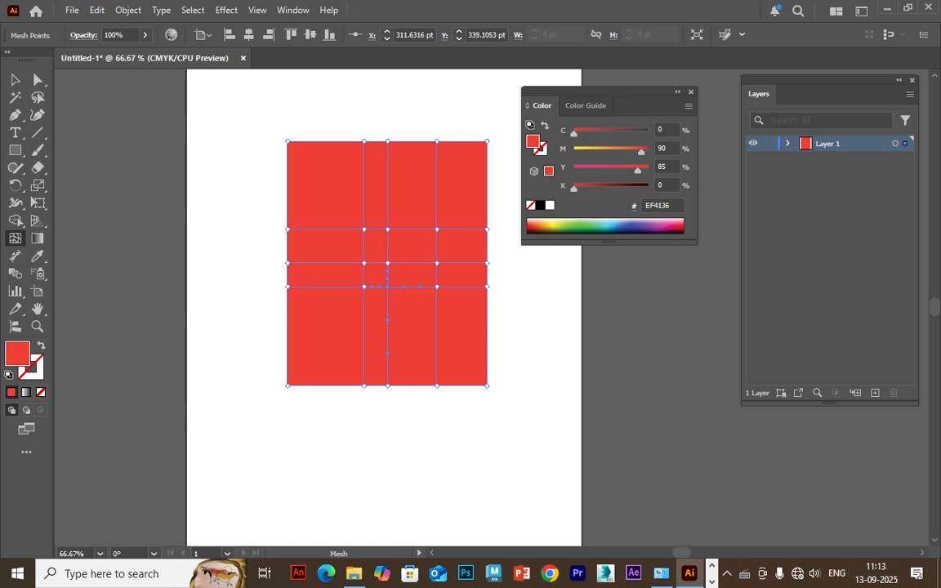
pyautogui.click(409, 263)
# Directly select the centre mesh point and colour it purple.
pyautogui.press('a')
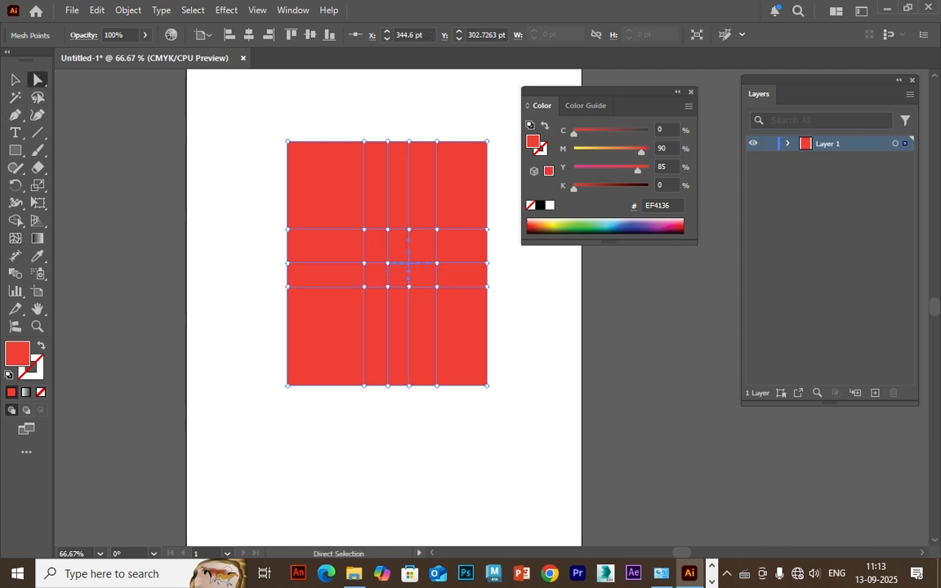
pyautogui.hotkey('ctrl', '+')
pyautogui.hotkey('ctrl', '+')
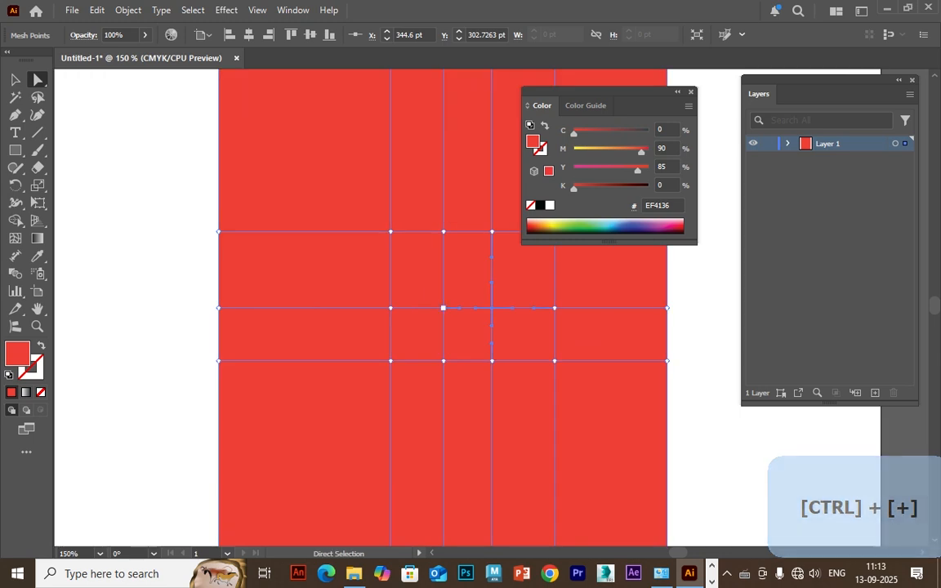
pyautogui.click(443, 308)
pyautogui.moveTo(565, 231); pyautogui.dragTo(653, 227)
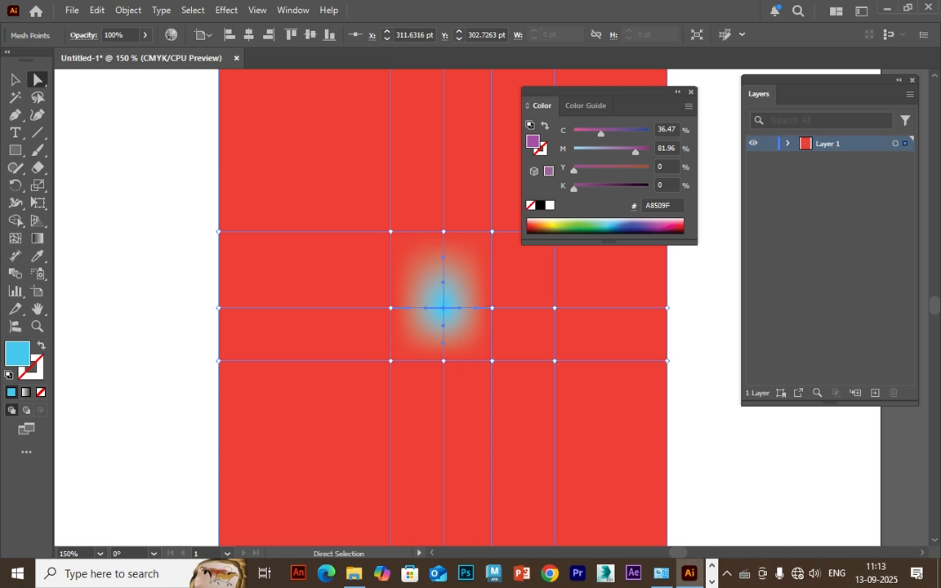
# Colour the mesh point two columns right of the centre, on the same row, bright yellow (EEE81B).
pyautogui.click(554, 308)
pyautogui.click(633, 227)
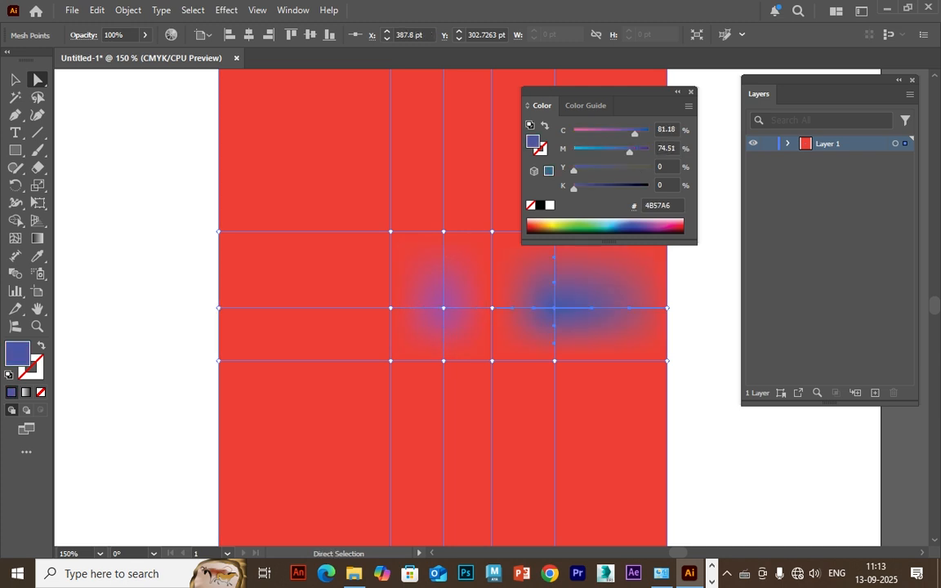
pyautogui.click(535, 228)
pyautogui.click(557, 228)
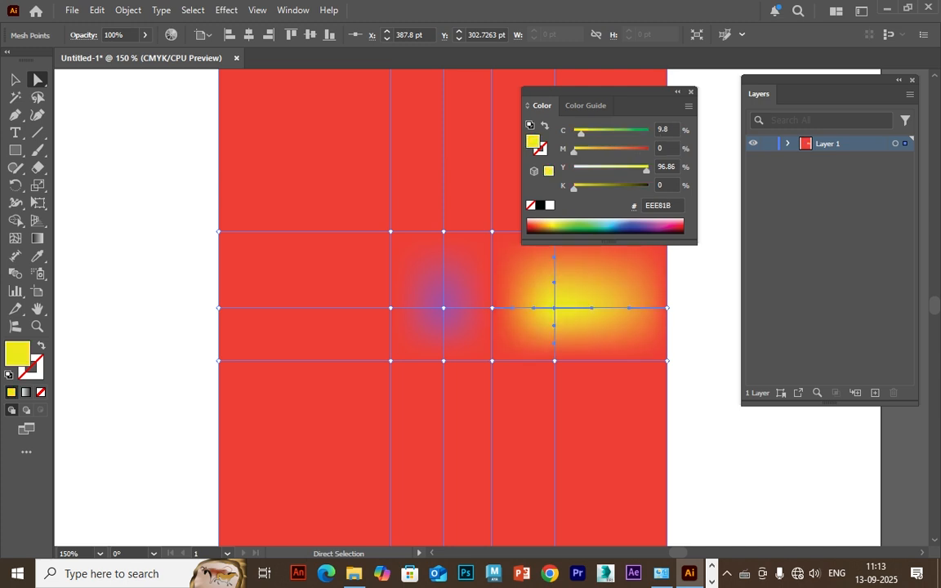
# Colour the mesh point diagonally below and left of the centre green (96CB64), and the rectangle's left-edge mesh points pale yellow (FEF48F).
pyautogui.click(391, 360)
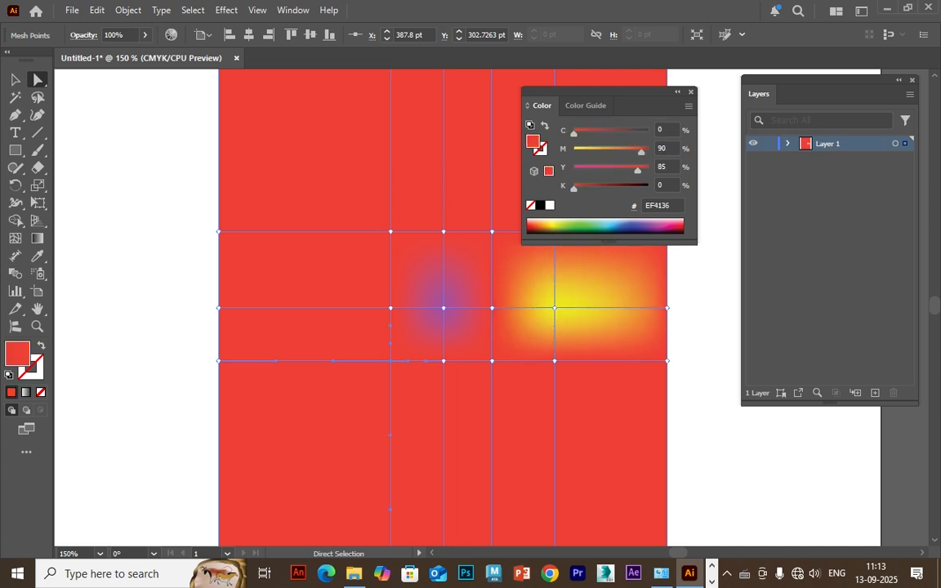
pyautogui.click(582, 229)
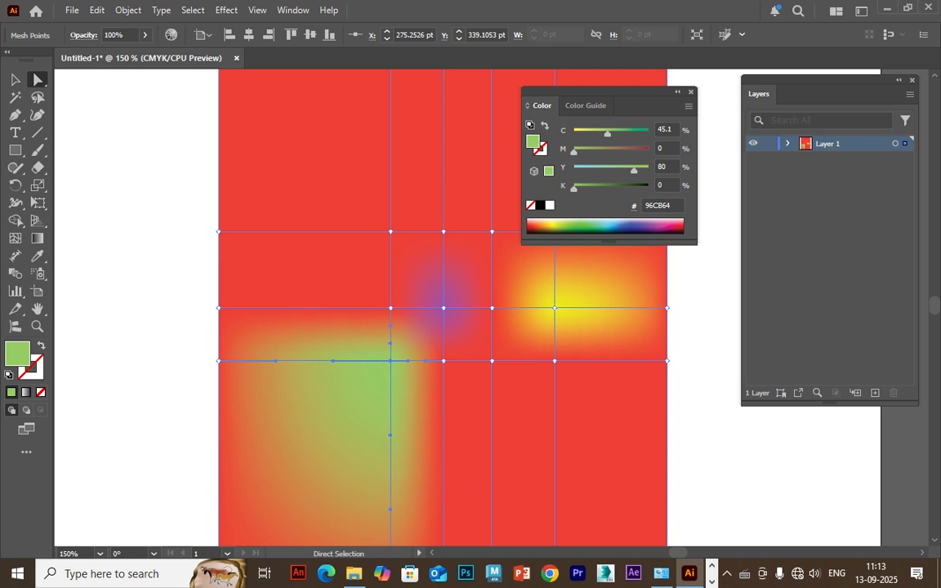
pyautogui.moveTo(185, 200); pyautogui.dragTo(272, 427)
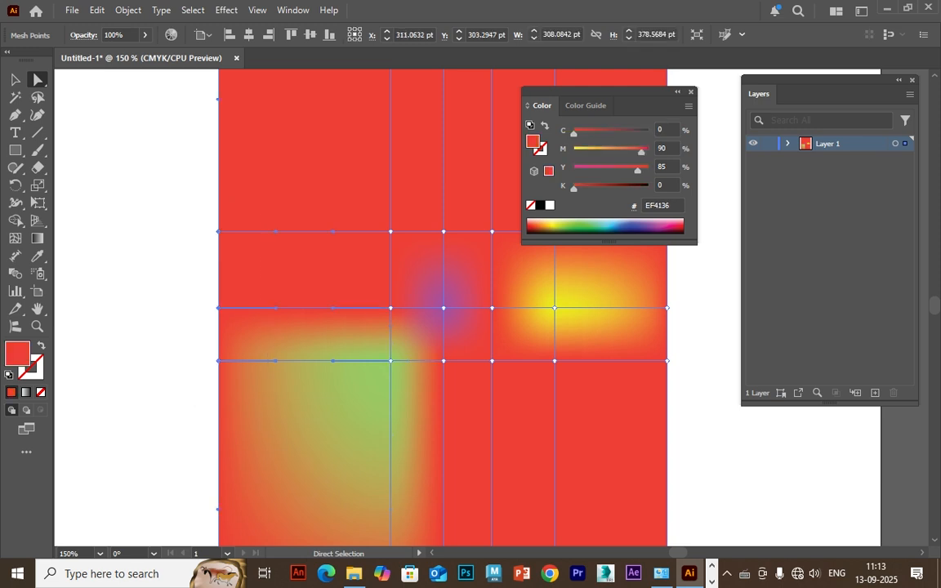
pyautogui.click(552, 223)
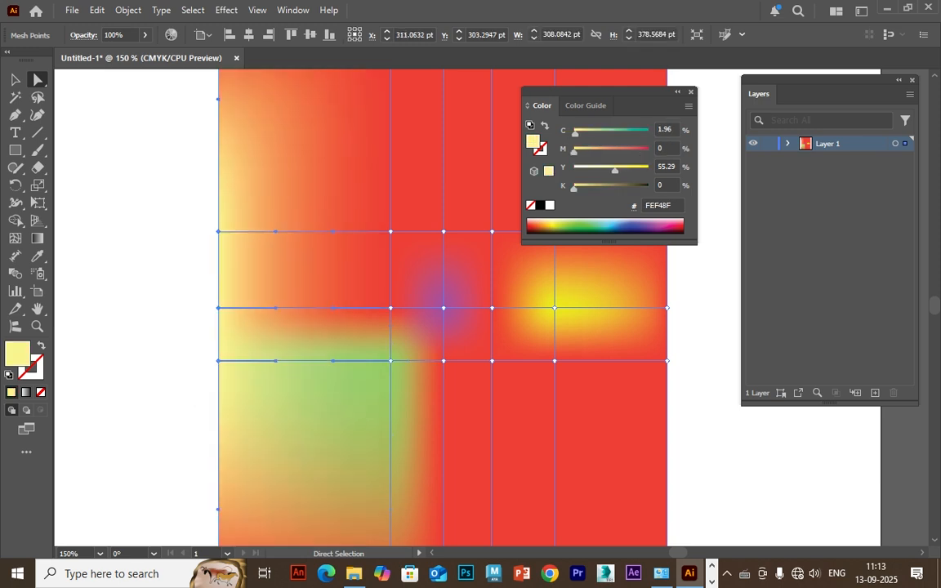
# Select all mesh points along the rectangle's top edge and set their opacity to 0%.
pyautogui.scroll(4, 442, 307)
pyautogui.moveTo(124, 119); pyautogui.dragTo(777, 259)
pyautogui.click(145, 35)
pyautogui.moveTo(143, 53); pyautogui.dragTo(88, 53)
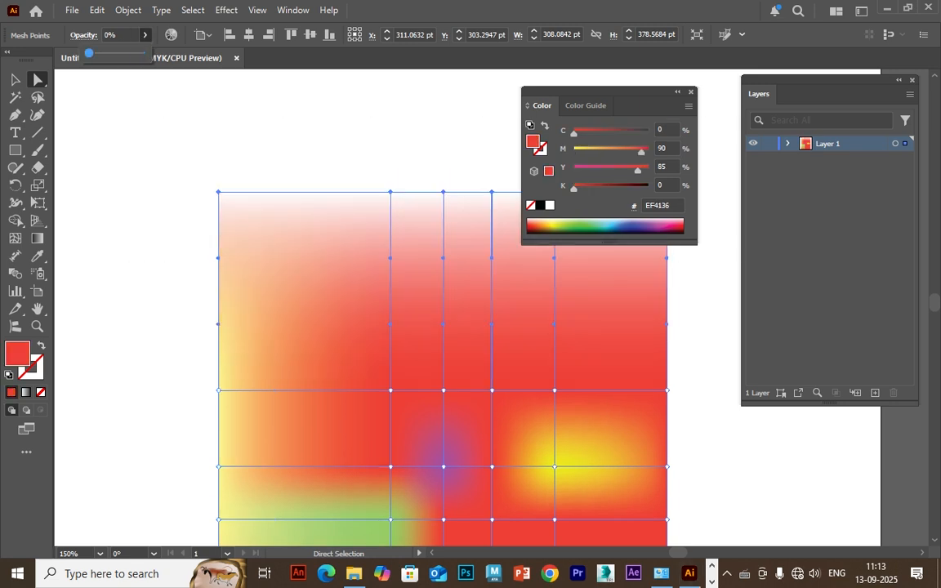
# Select the mesh points along the rectangle's left edge and set their opacity to 0%.
pyautogui.click(140, 123)
pyautogui.click(140, 122)
pyautogui.press('space')
pyautogui.moveTo(310, 302); pyautogui.dragTo(284, 260)
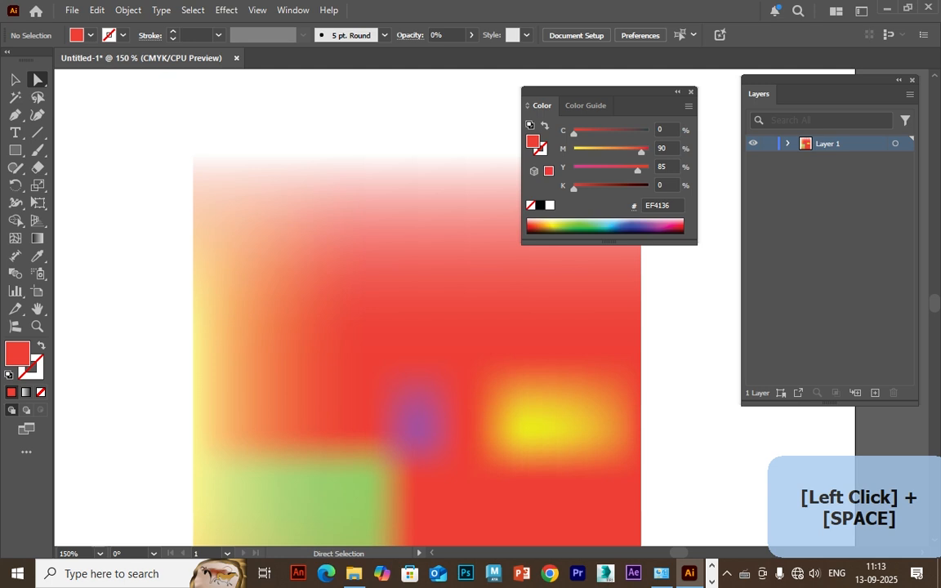
pyautogui.click(282, 258)
pyautogui.moveTo(145, 260); pyautogui.dragTo(244, 524)
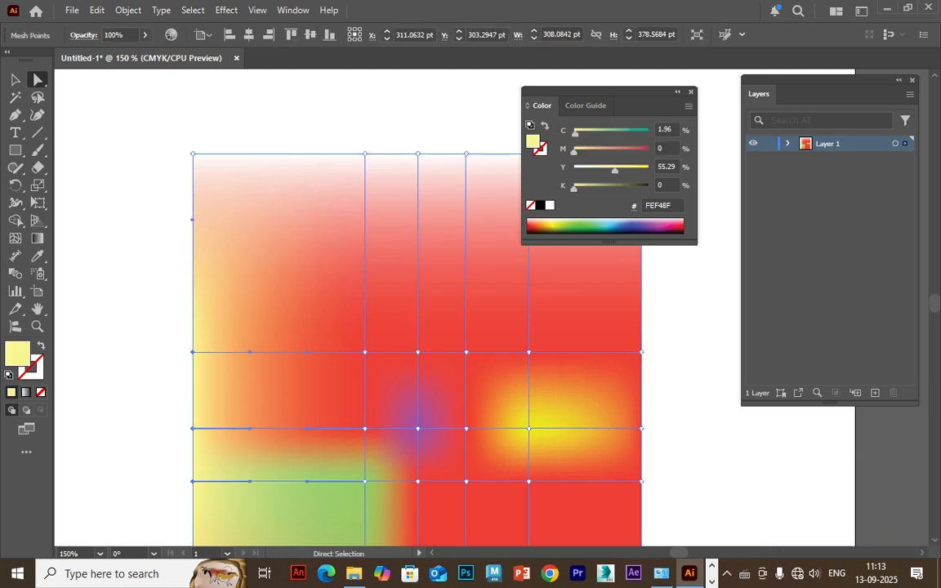
pyautogui.click(145, 35)
pyautogui.moveTo(143, 53); pyautogui.dragTo(88, 53)
pyautogui.click(141, 122)
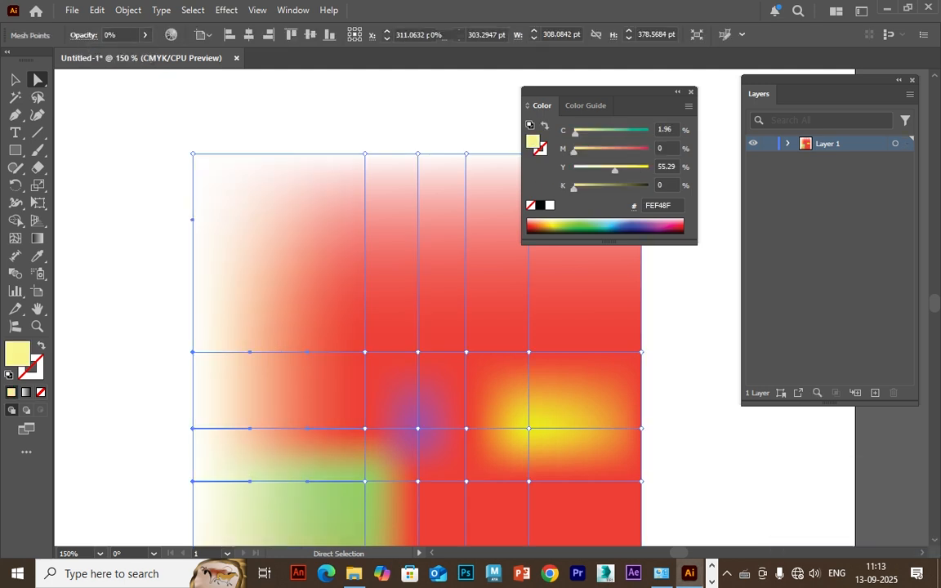
pyautogui.click(141, 123)
# Select all mesh points along the rectangle's bottom edge and set their opacity to 0%.
pyautogui.press('space')
pyautogui.moveTo(327, 408); pyautogui.dragTo(301, 239)
pyautogui.moveTo(302, 343); pyautogui.dragTo(324, 254)
pyautogui.click(315, 265)
pyautogui.moveTo(158, 379); pyautogui.dragTo(663, 504)
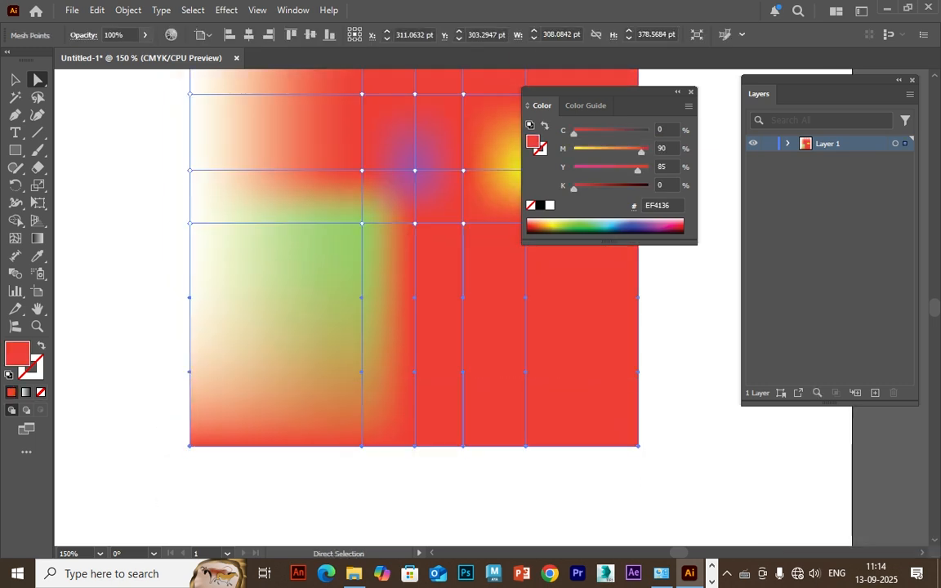
pyautogui.click(146, 35)
pyautogui.moveTo(143, 53); pyautogui.dragTo(88, 53)
pyautogui.click(140, 122)
pyautogui.click(140, 123)
# Select the mesh points along the rectangle's right edge and set their opacity to 0%.
pyautogui.press('space')
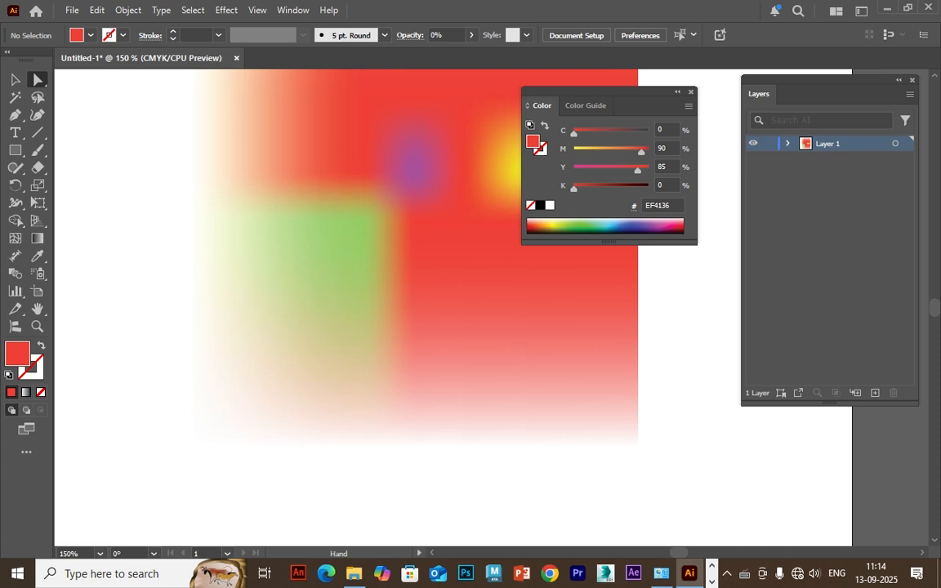
pyautogui.moveTo(588, 351); pyautogui.dragTo(356, 374)
pyautogui.click(351, 359)
pyautogui.moveTo(453, 489); pyautogui.dragTo(331, 82)
pyautogui.click(146, 35)
pyautogui.click(89, 53)
pyautogui.moveTo(441, 95); pyautogui.dragTo(338, 281)
pyautogui.moveTo(417, 494); pyautogui.dragTo(369, 445)
pyautogui.moveTo(477, 502); pyautogui.dragTo(403, 104)
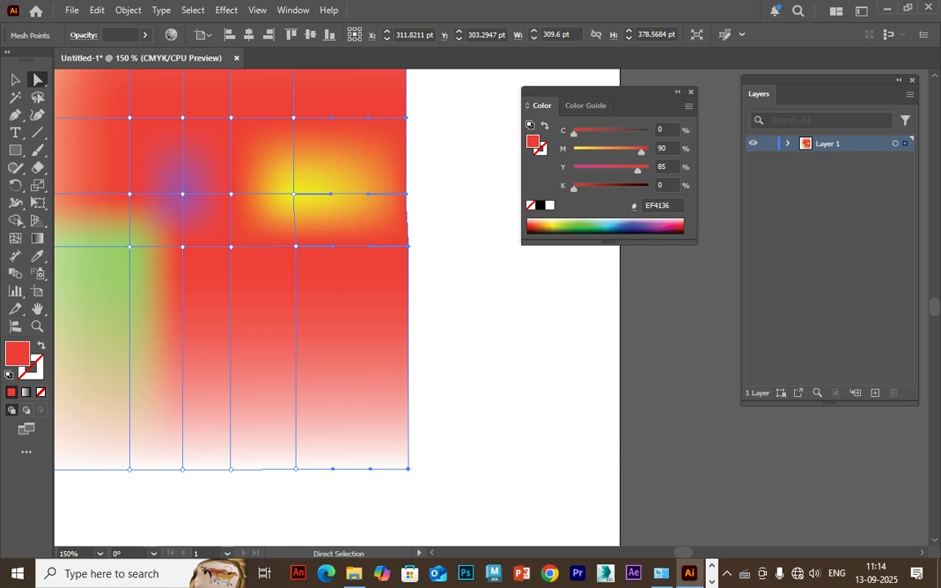
pyautogui.moveTo(444, 286); pyautogui.dragTo(410, 218)
pyautogui.moveTo(428, 472); pyautogui.dragTo(382, 408)
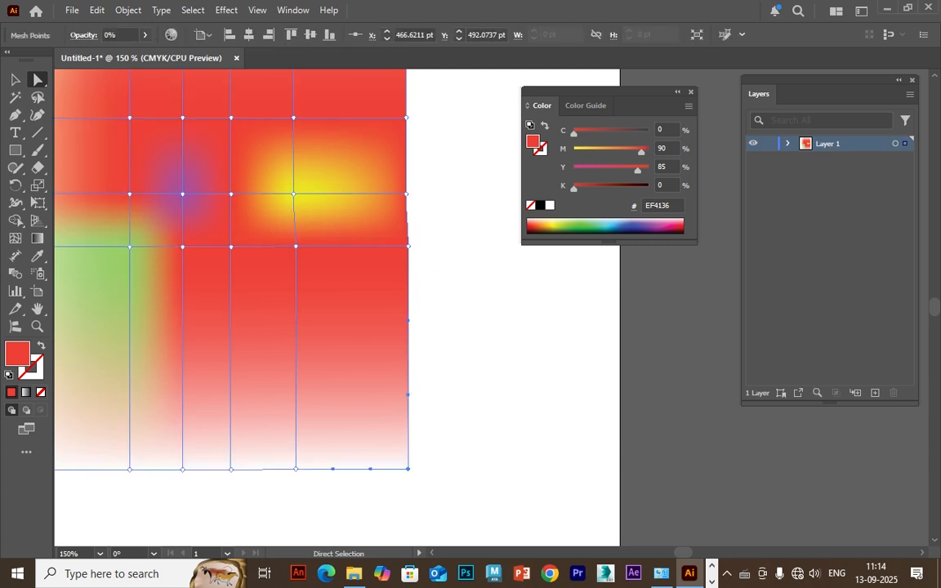
pyautogui.moveTo(435, 92); pyautogui.dragTo(348, 288)
pyautogui.click(145, 35)
pyautogui.moveTo(141, 55); pyautogui.dragTo(89, 55)
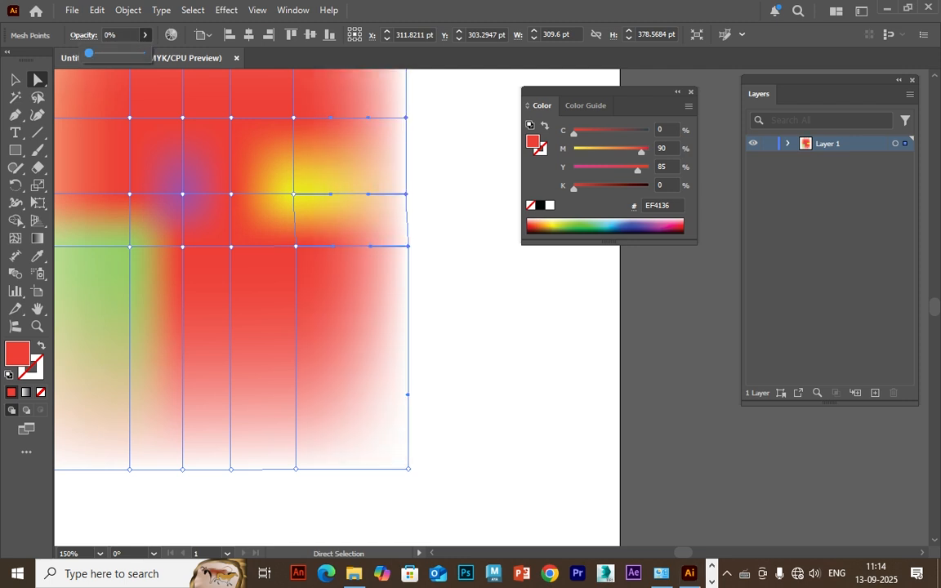
pyautogui.click(482, 306)
# Select the four interior mesh points on the row above the purple point and set their opacity to 49%.
pyautogui.moveTo(445, 270); pyautogui.dragTo(491, 466)
pyautogui.click(385, 245)
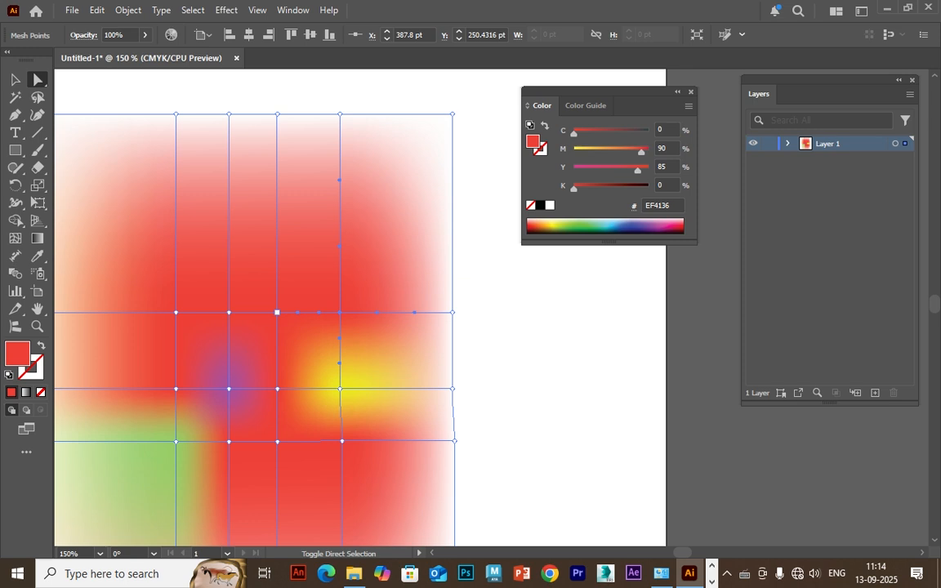
pyautogui.keyDown('shift'); pyautogui.click(276, 312); pyautogui.keyUp('shift')
pyautogui.keyDown('shift'); pyautogui.click(229, 311); pyautogui.keyUp('shift')
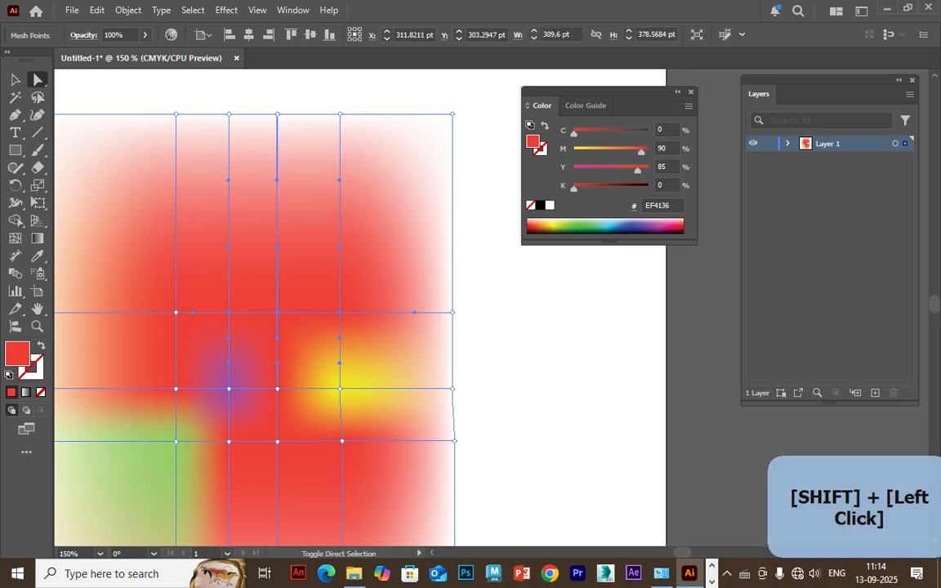
pyautogui.keyDown('shift'); pyautogui.click(176, 312); pyautogui.keyUp('shift')
pyautogui.click(145, 35)
pyautogui.moveTo(144, 54); pyautogui.dragTo(114, 53)
pyautogui.click(522, 343)
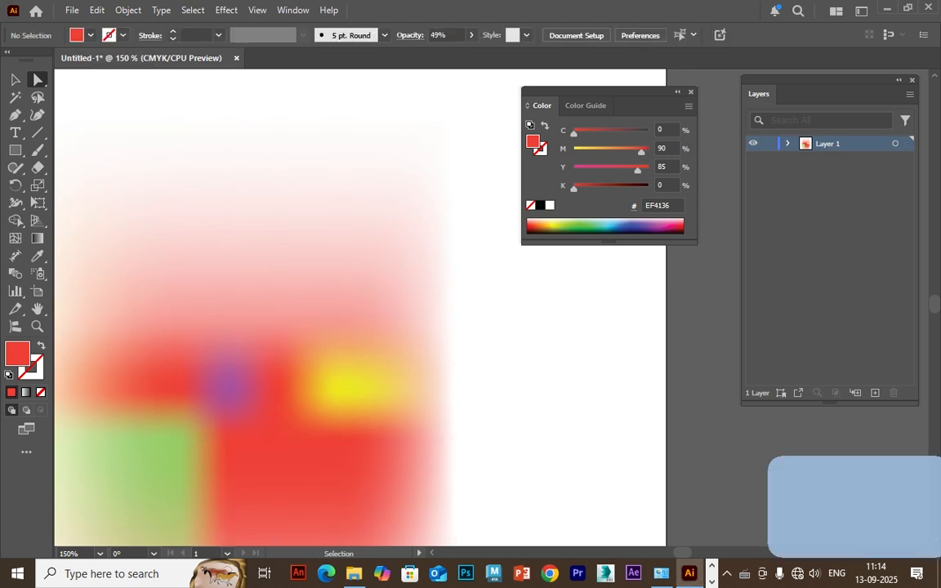
# Delete the entire mesh artwork and fit the empty artboard in the window.
pyautogui.hotkey('ctrl', '-')
pyautogui.hotkey('ctrl', '-')
pyautogui.hotkey('ctrl', 'a')
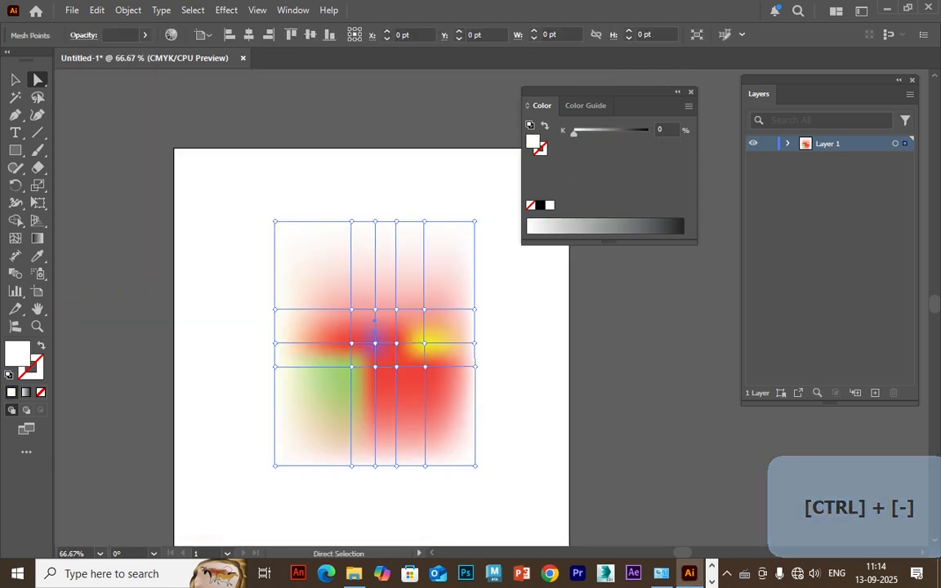
pyautogui.press('v')
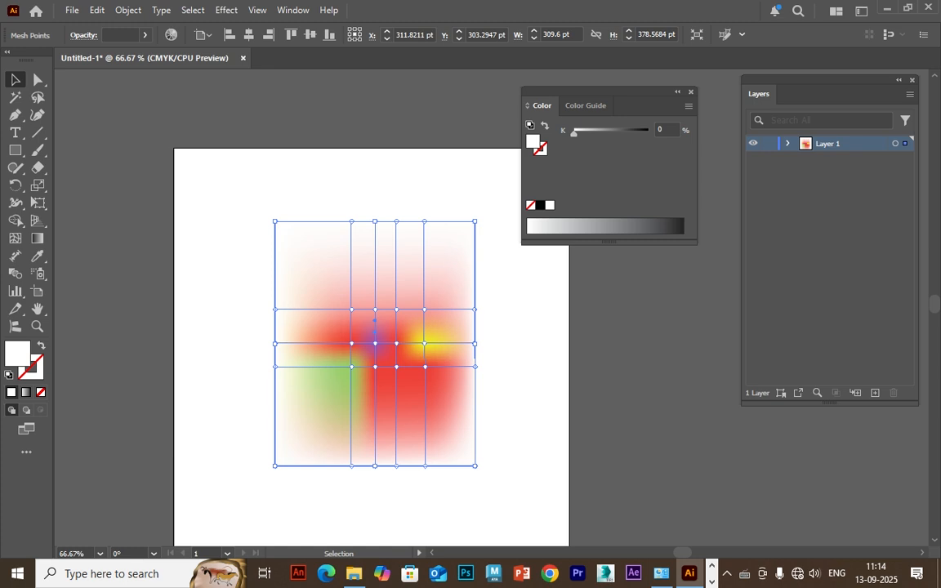
pyautogui.press('Delete')
pyautogui.hotkey('ctrl', 'a')
pyautogui.press('Delete')
pyautogui.hotkey('ctrl', '0')
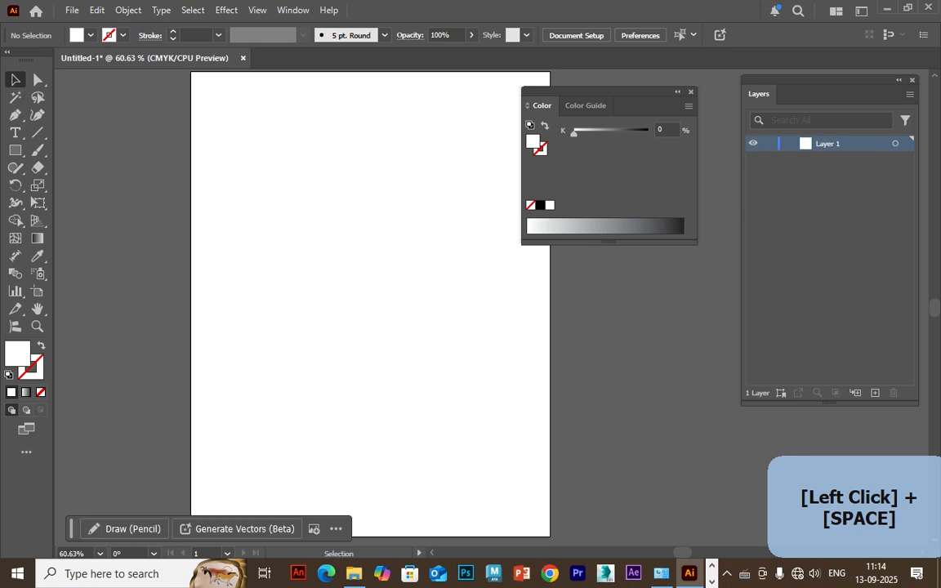
# Place eggplant.webp across the middle of the artboard and embed the image in the document.
pyautogui.click(72, 11)
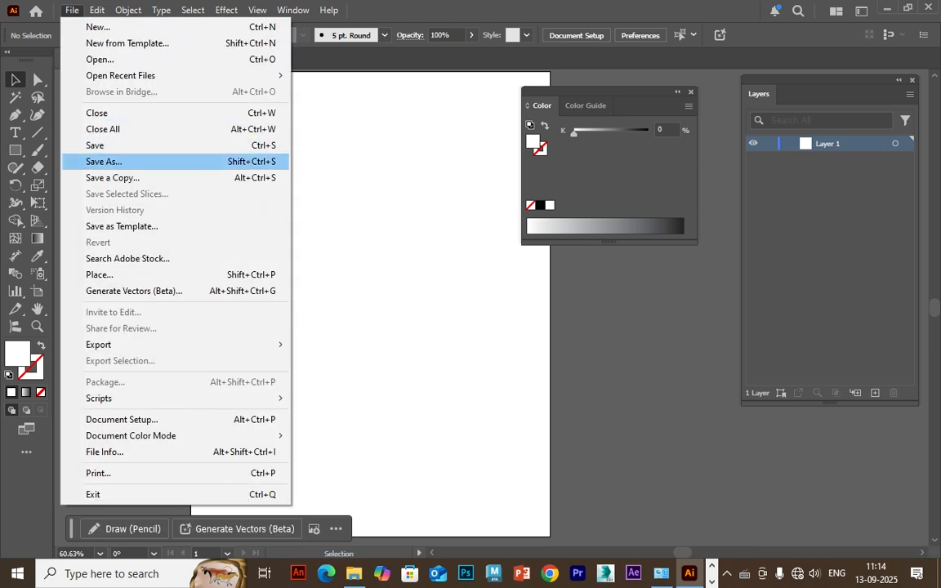
pyautogui.click(99, 275)
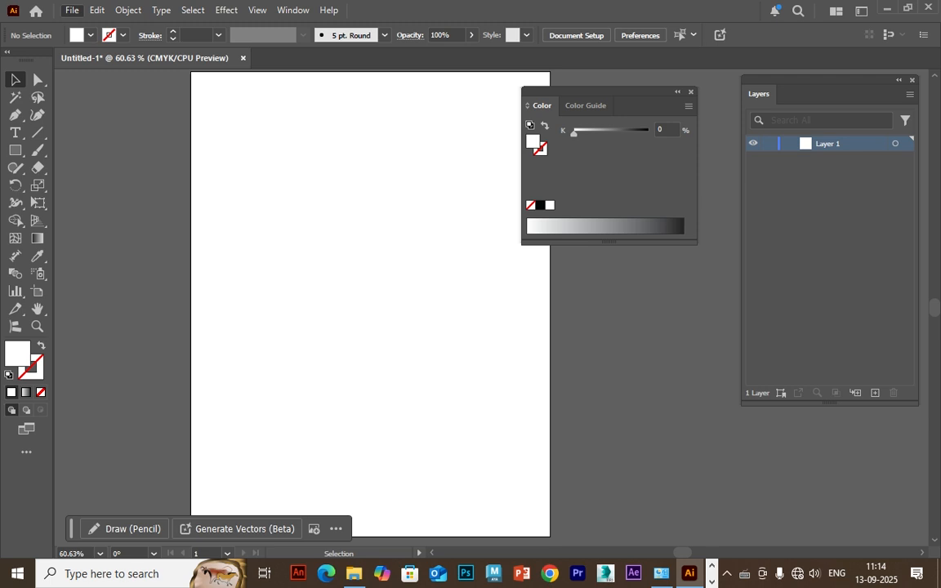
pyautogui.click(416, 372)
pyautogui.click(592, 494)
pyautogui.moveTo(218, 141); pyautogui.dragTo(522, 443)
pyautogui.moveTo(379, 299); pyautogui.dragTo(371, 305)
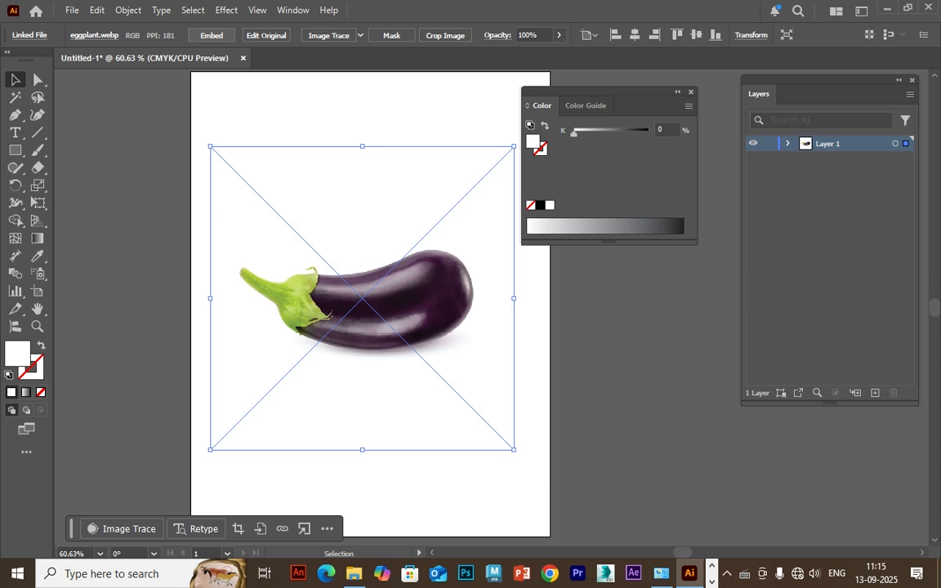
pyautogui.click(212, 35)
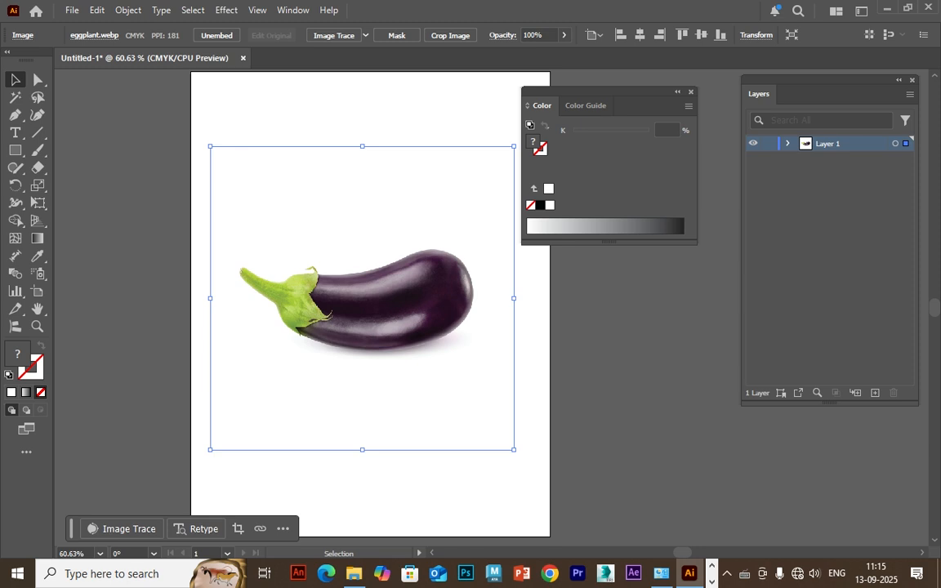
# Move the Layers panel closer to the artboard, close the Color panel and deselect the image.
pyautogui.moveTo(759, 93); pyautogui.dragTo(618, 120)
pyautogui.click(690, 92)
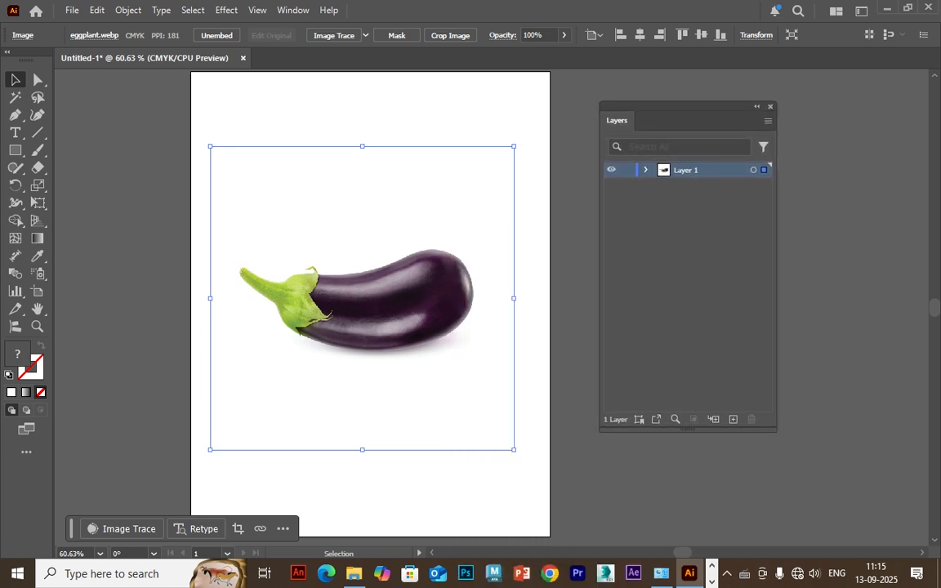
pyautogui.click(292, 11)
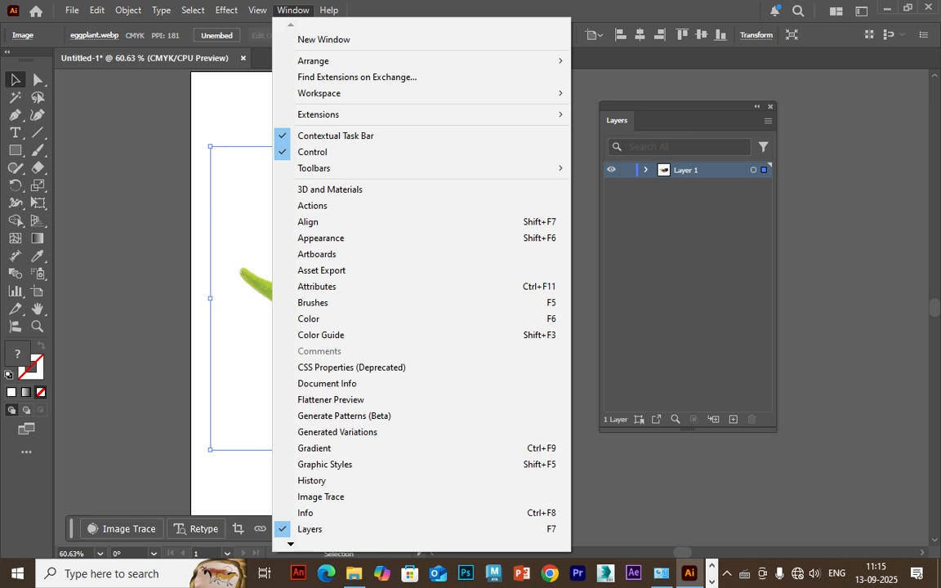
pyautogui.press('Escape')
pyautogui.hotkey('ctrl', 'shift', 'a')
# Try locking the eggplant image, and unlock all objects again.
pyautogui.click(611, 170)
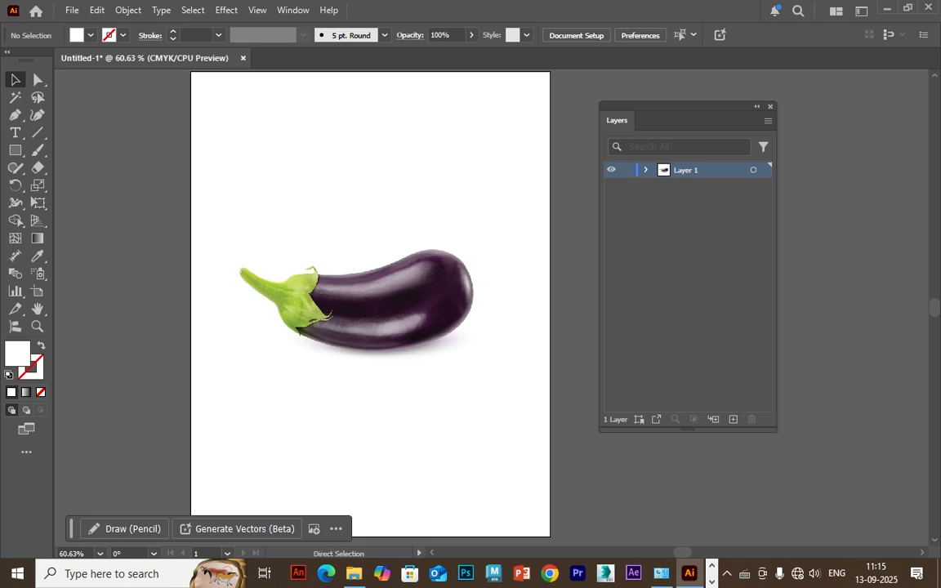
pyautogui.hotkey('ctrl', '2')
pyautogui.click(376, 299)
pyautogui.hotkey('ctrl', '2')
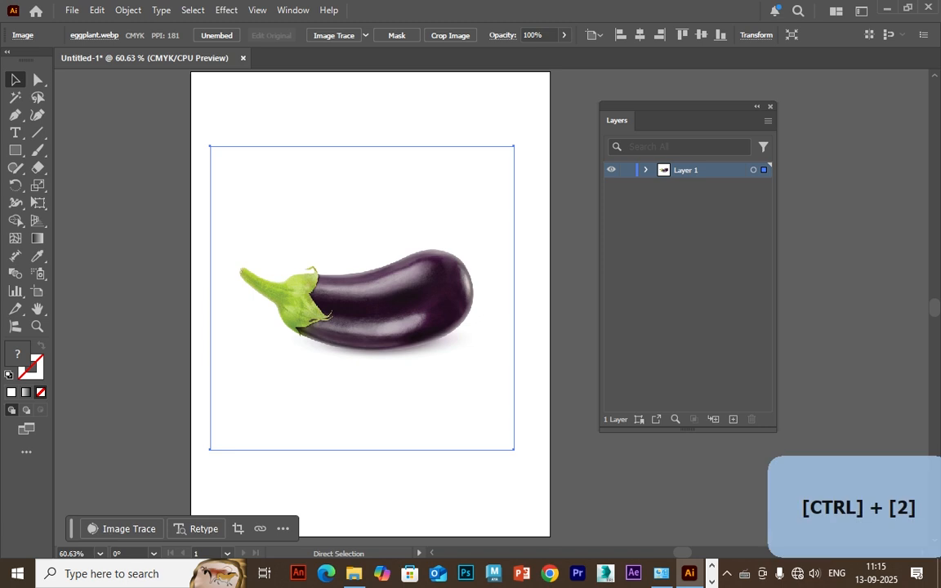
pyautogui.hotkey('ctrl', 'alt', '2')
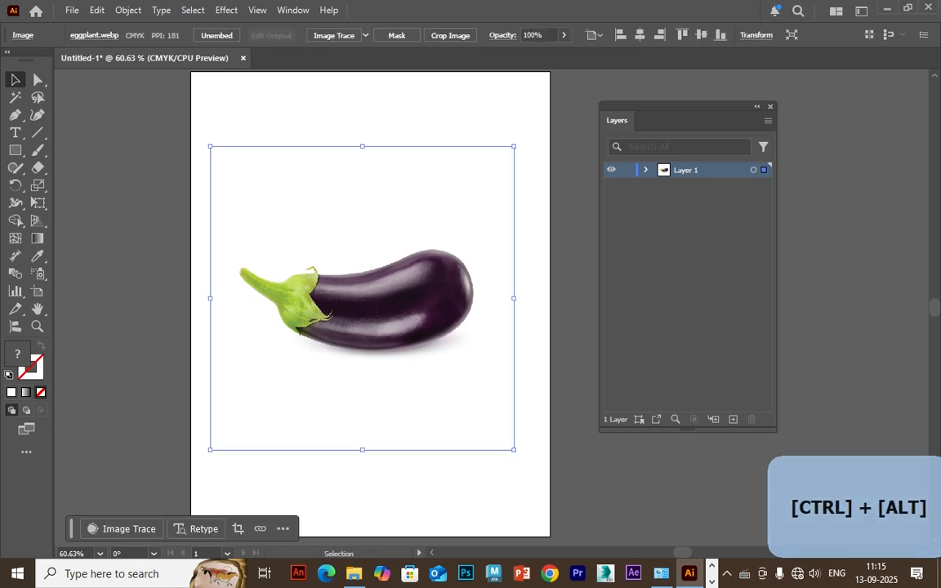
pyautogui.click(565, 277)
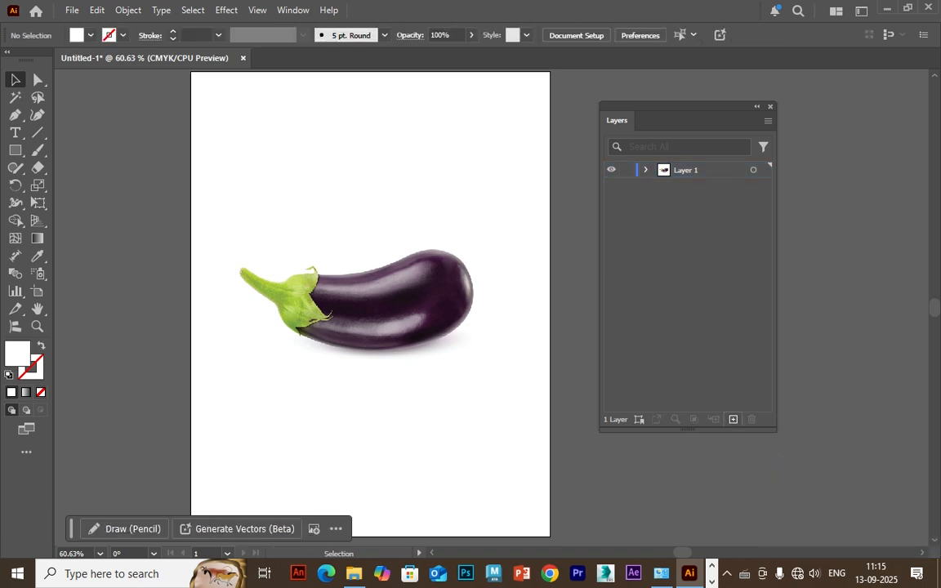
# Add a new layer above the image layer and draw two white rectangles side by side above the eggplant.
pyautogui.click(733, 418)
pyautogui.click(16, 151)
pyautogui.moveTo(224, 95); pyautogui.dragTo(298, 150)
pyautogui.moveTo(320, 95); pyautogui.dragTo(431, 166)
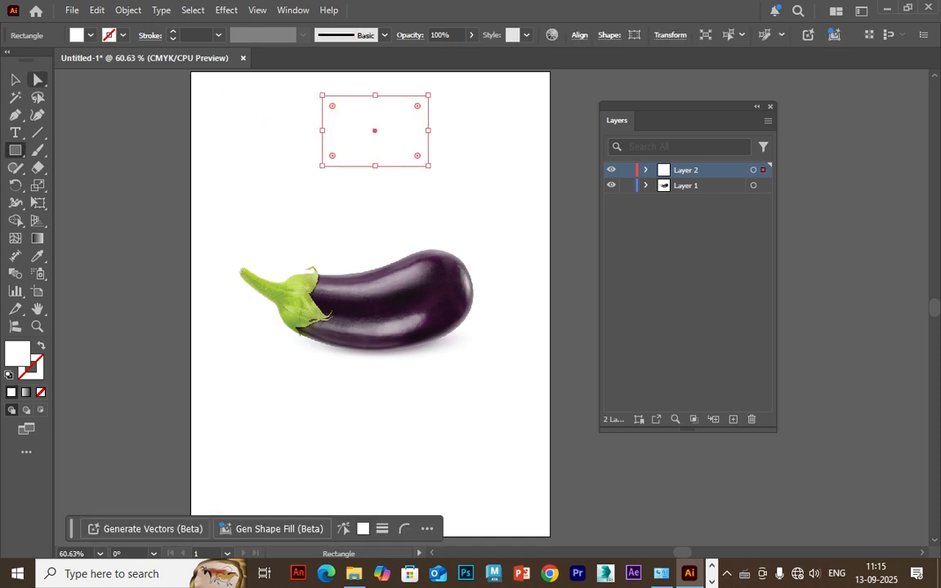
# Fill the smaller left rectangle with the dark purple sampled with the Eyedropper from the eggplant's upper edge near the stalk.
pyautogui.press('v')
pyautogui.moveTo(172, 102); pyautogui.dragTo(241, 151)
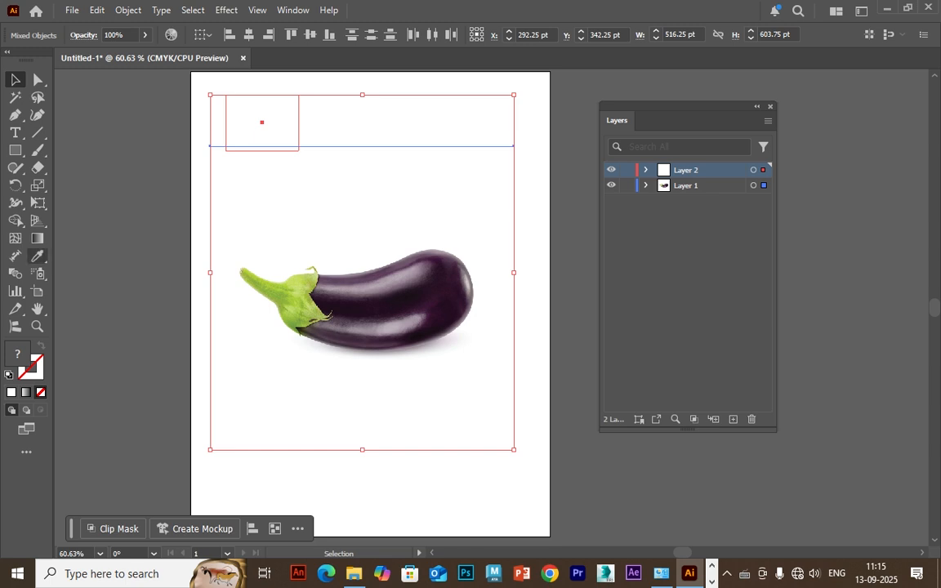
pyautogui.click(167, 131)
pyautogui.click(260, 125)
pyautogui.press('i')
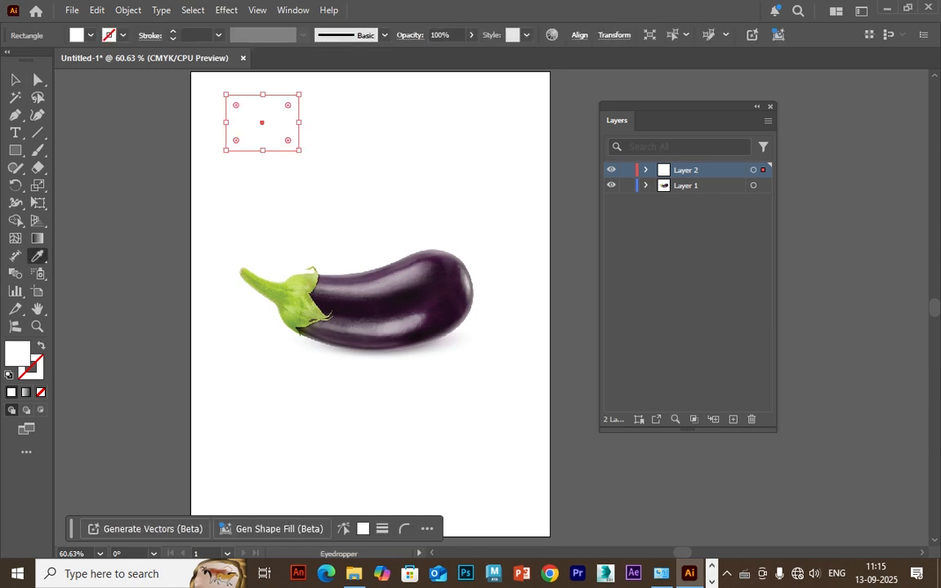
pyautogui.hotkey('ctrl', '+')
pyautogui.hotkey('ctrl', '+')
pyautogui.moveTo(539, 481); pyautogui.dragTo(200, 204)
pyautogui.hotkey('ctrl', '+')
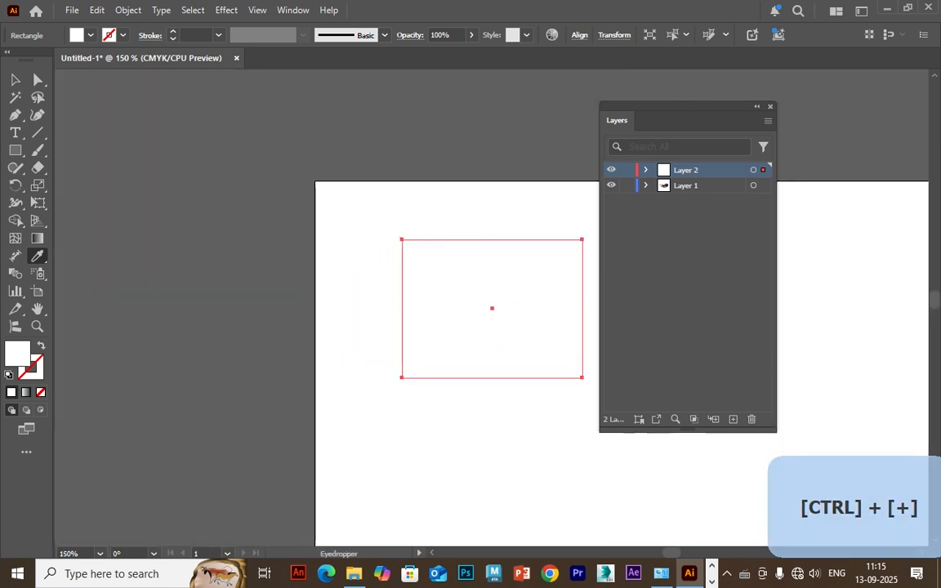
pyautogui.moveTo(531, 482); pyautogui.dragTo(181, 181)
pyautogui.moveTo(392, 351); pyautogui.dragTo(267, 168)
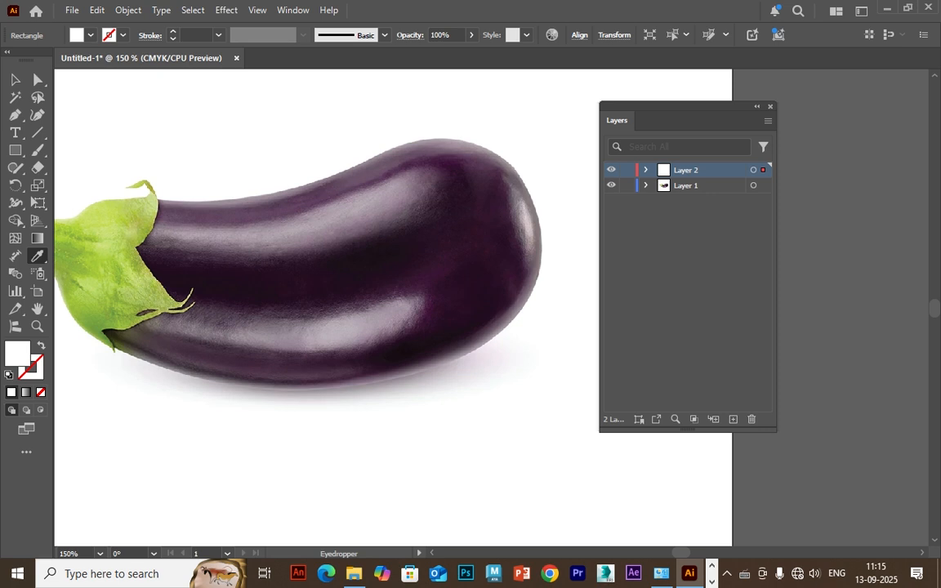
pyautogui.press('v')
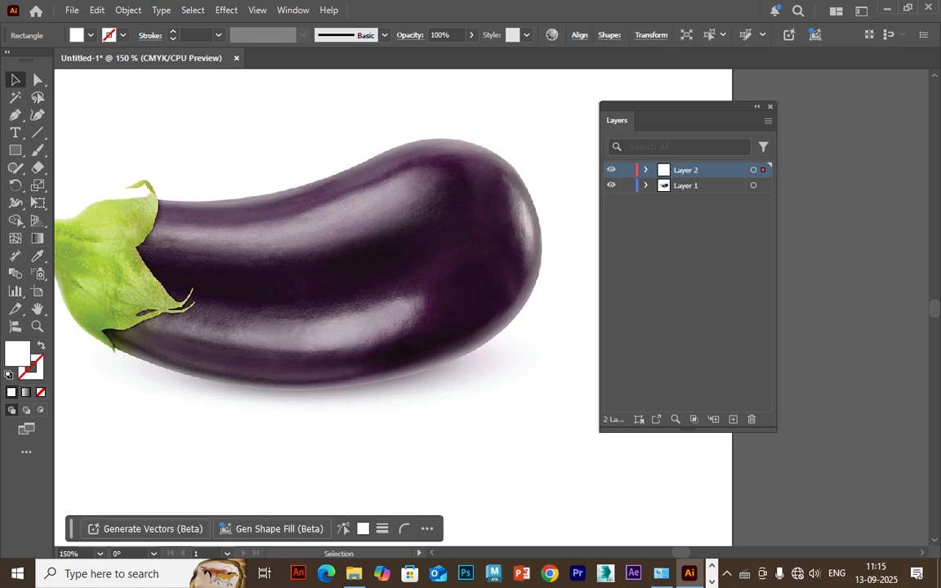
pyautogui.moveTo(190, 290); pyautogui.dragTo(306, 502)
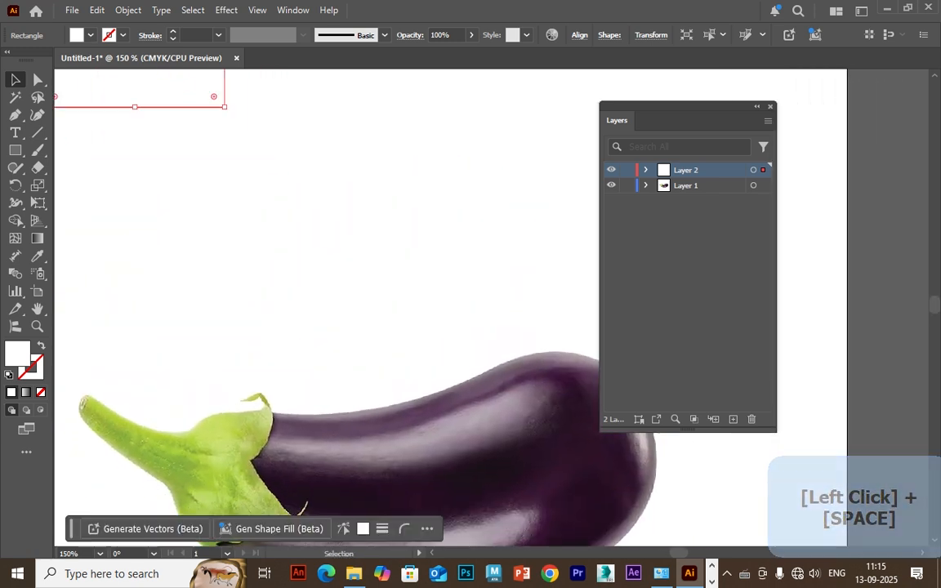
pyautogui.press('i')
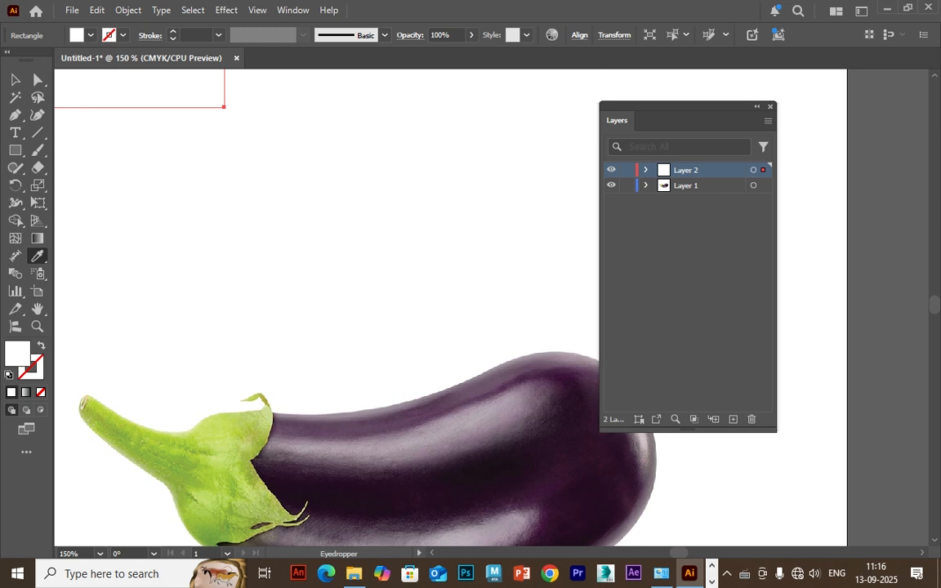
pyautogui.click(274, 420)
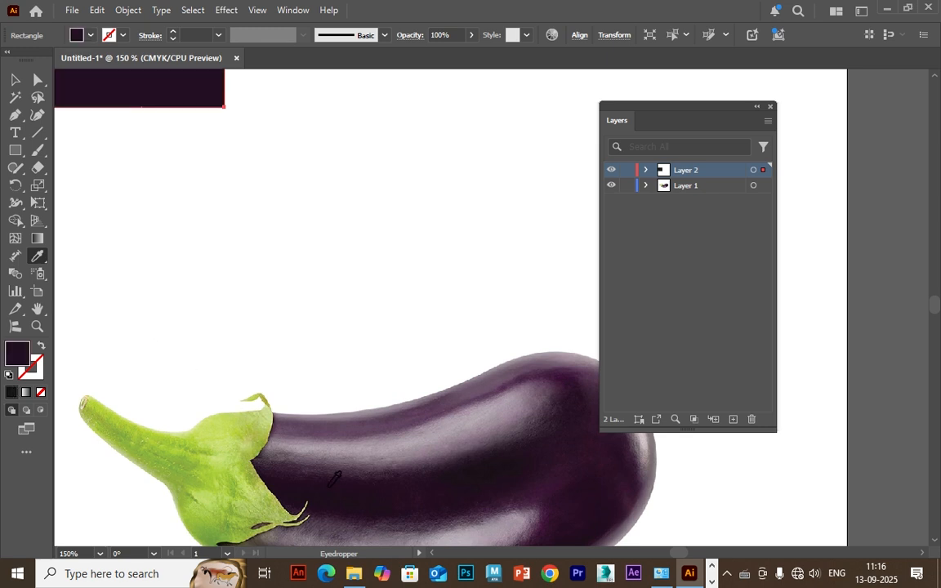
# Move the white rectangle right beside the dark purple one and shift the eggplant image up and to the left.
pyautogui.scroll(1, 274, 420)
pyautogui.click(15, 80)
pyautogui.moveTo(326, 481); pyautogui.dragTo(257, 343)
pyautogui.moveTo(383, 109); pyautogui.dragTo(384, 146)
pyautogui.moveTo(391, 335); pyautogui.dragTo(397, 410)
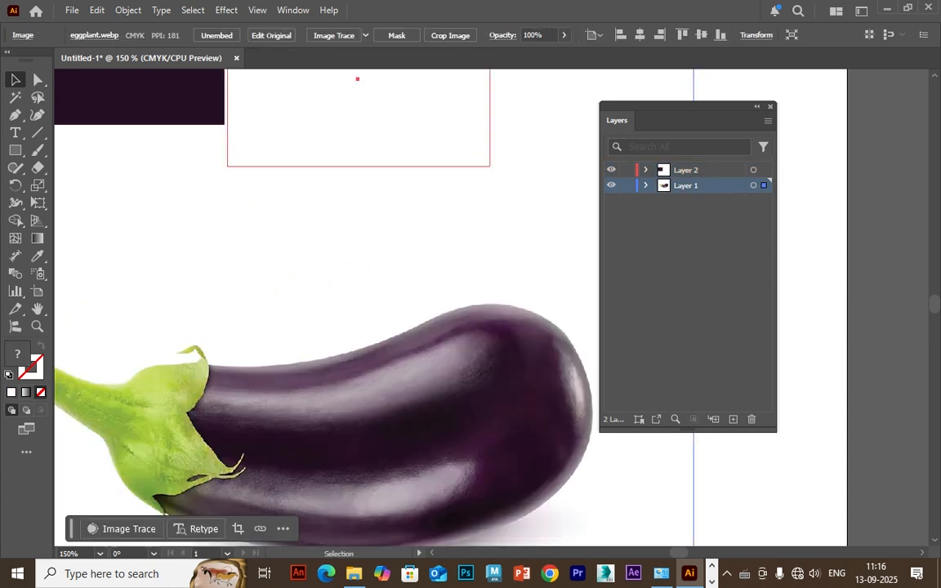
# Fill the white rectangle with the light greyish purple sampled with the Eyedropper from the eggplant's upper highlight.
pyautogui.click(359, 123)
pyautogui.click(38, 256)
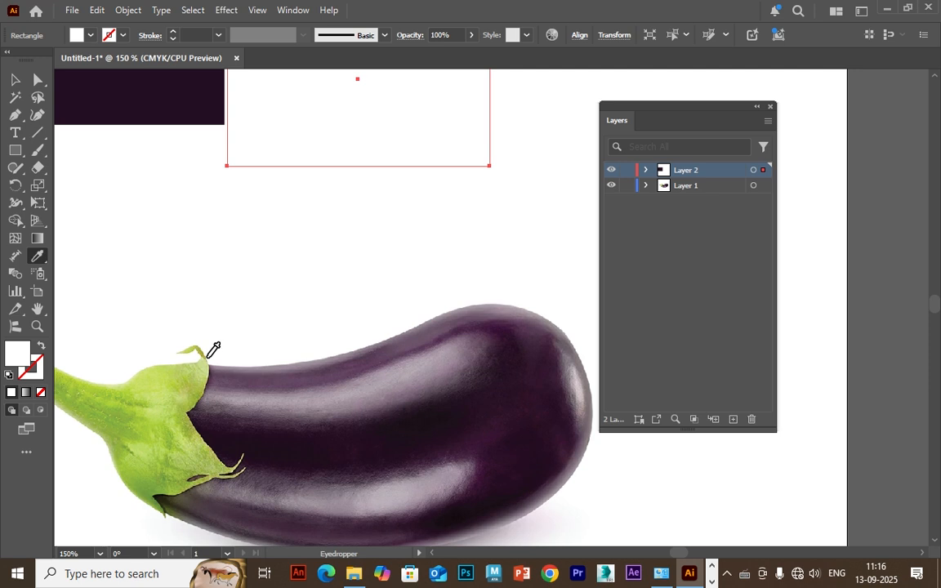
pyautogui.click(335, 394)
pyautogui.press('v')
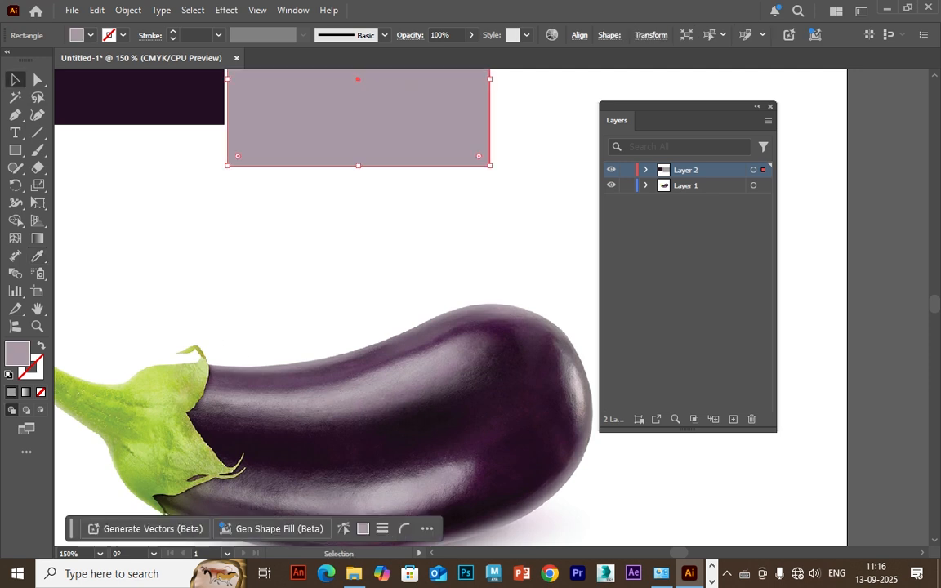
# Shrink the greyish-purple rectangle to about the dark swatch's size and place a copy of it to the right.
pyautogui.hotkey('ctrl', '-')
pyautogui.hotkey('ctrl', '-')
pyautogui.moveTo(499, 315); pyautogui.dragTo(193, 238)
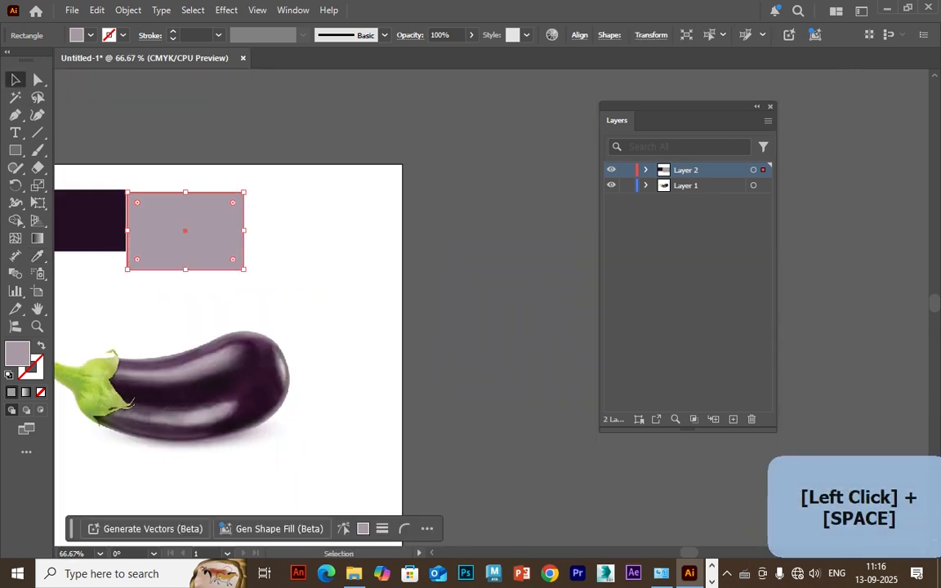
pyautogui.moveTo(243, 193); pyautogui.dragTo(195, 208)
pyautogui.moveTo(161, 237); pyautogui.dragTo(272, 222)
# Fill the copied rectangle with the deep purple sampled with the Eyedropper from the eggplant's rounded end.
pyautogui.press('super')
pyautogui.press('super')
pyautogui.press('i')
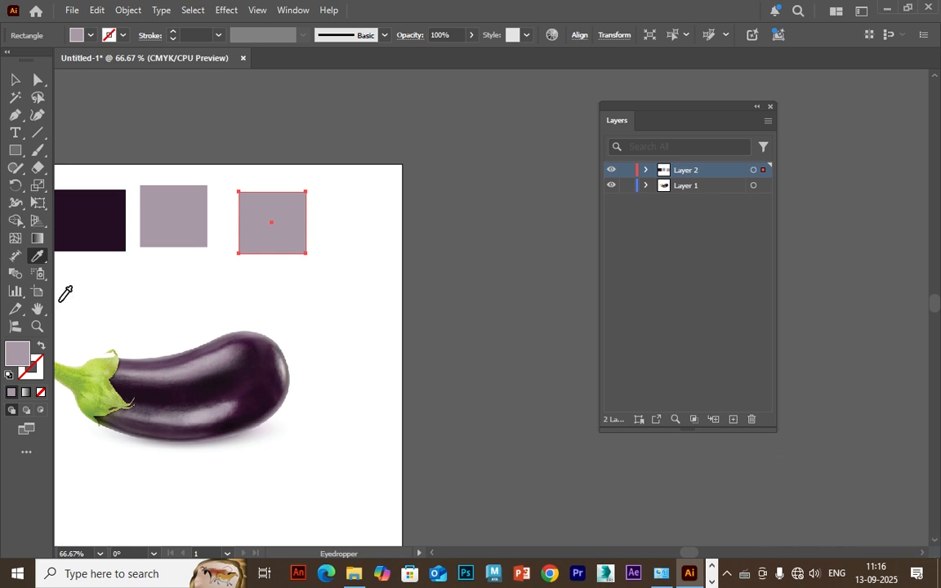
pyautogui.click(253, 375)
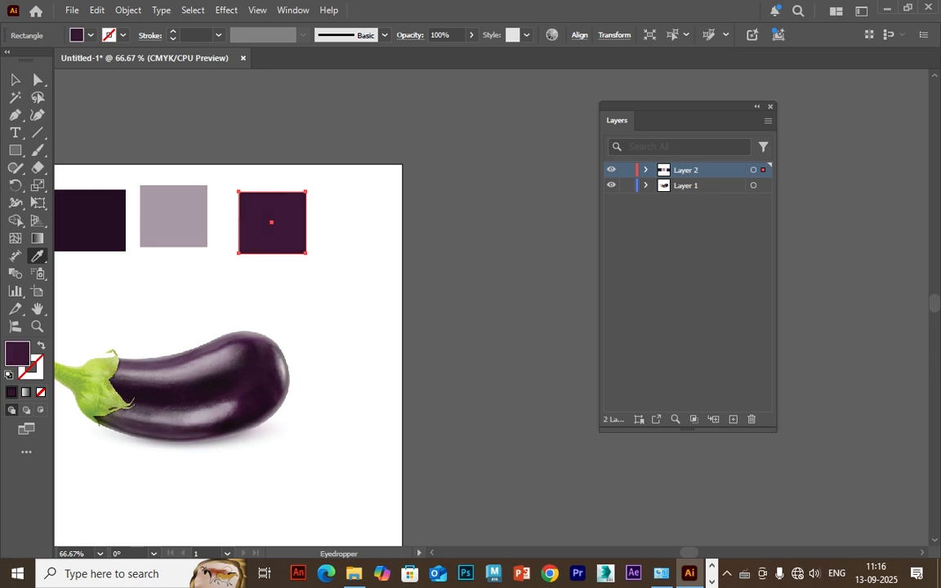
# Place a copy of the deep purple rectangle to its right and fill it with a muted mid purple using the Eyedropper.
pyautogui.press('v')
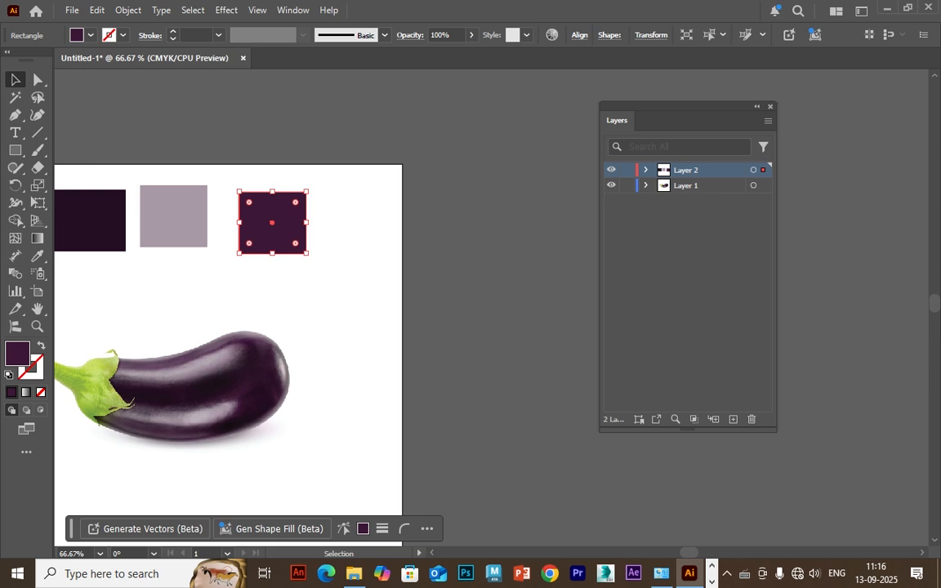
pyautogui.moveTo(272, 222); pyautogui.dragTo(352, 233)
pyautogui.press('i')
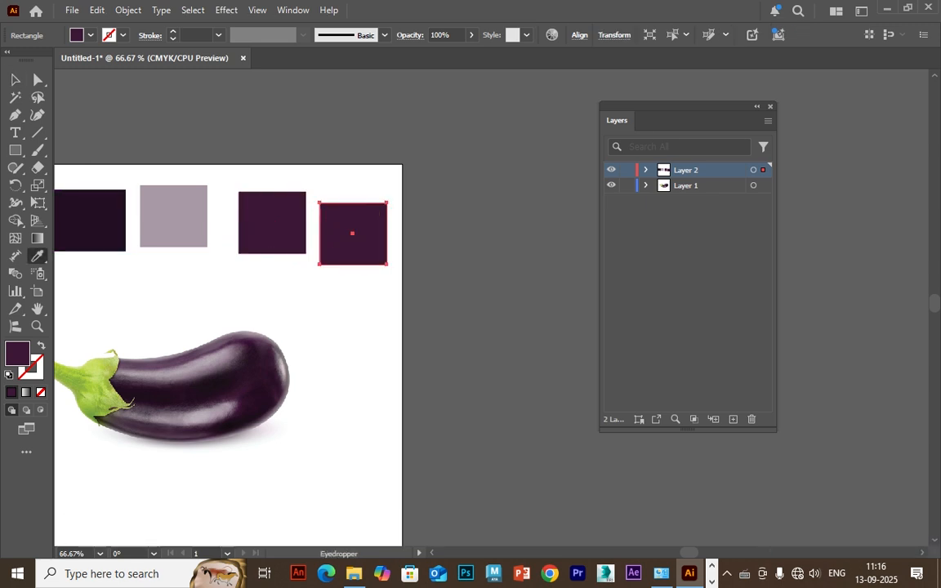
pyautogui.click(59, 303)
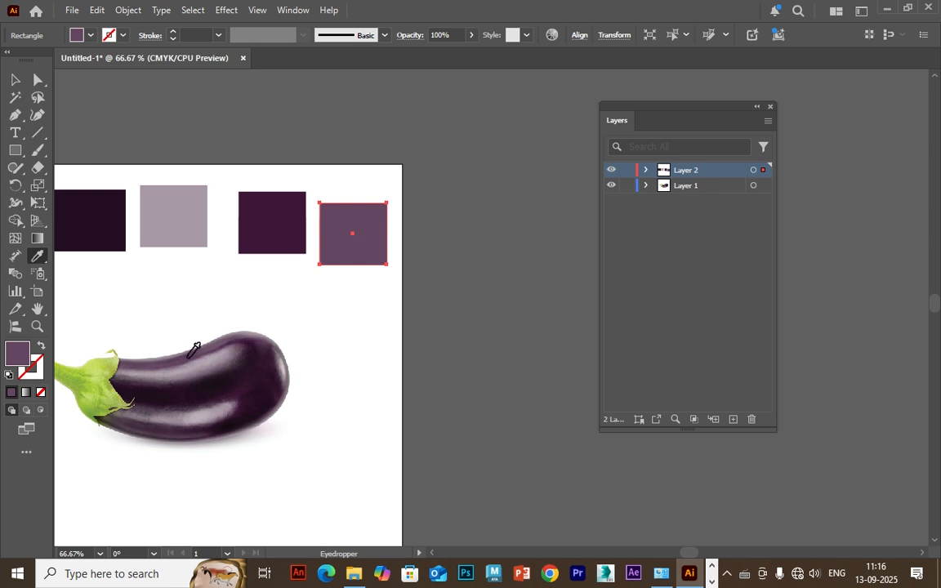
pyautogui.press('v')
# Add a new layer on top, lock the eggplant image's layer and deselect everything.
pyautogui.moveTo(245, 327); pyautogui.dragTo(338, 307)
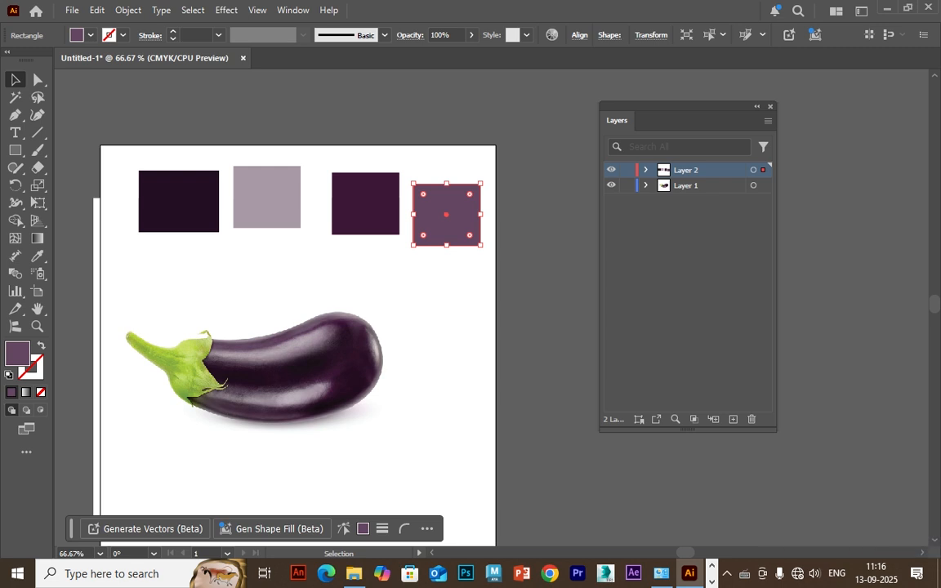
pyautogui.hotkey('ctrl', 'l')
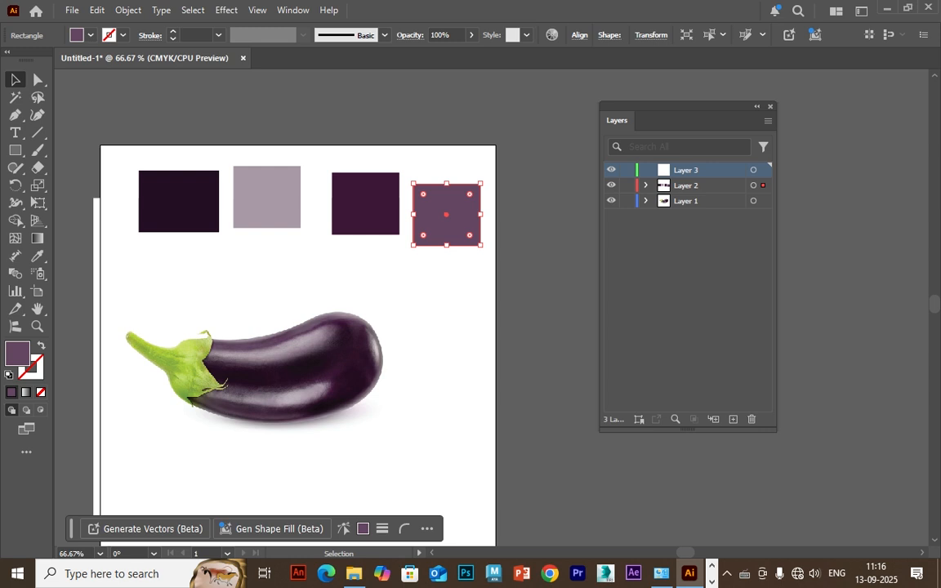
pyautogui.click(626, 201)
pyautogui.hotkey('ctrl', 'shift', 'a')
# Start a Pen path at the eggplant's upper edge, where the green calyx meets the purple body.
pyautogui.hotkey('ctrl', '+')
pyautogui.hotkey('ctrl', '+')
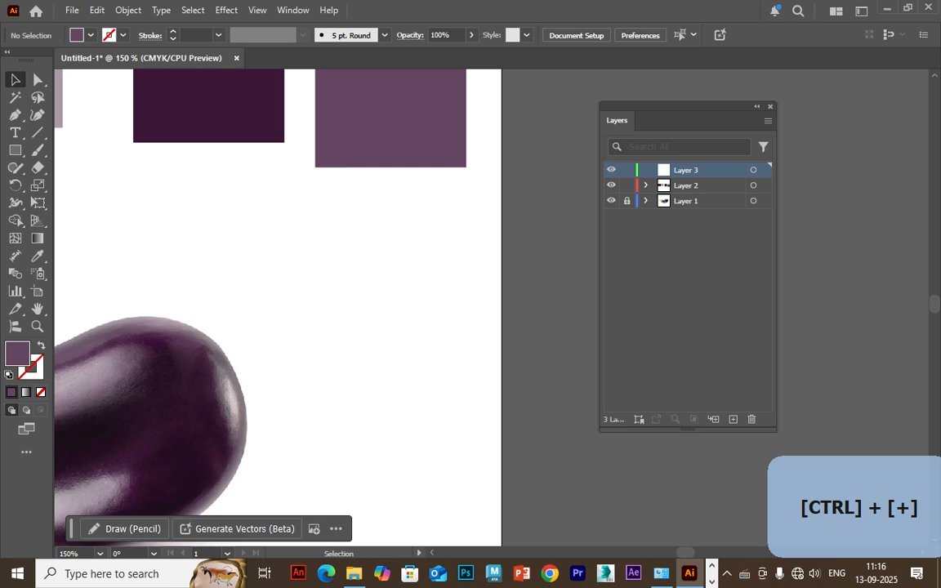
pyautogui.press('p')
pyautogui.moveTo(220, 383); pyautogui.dragTo(527, 282)
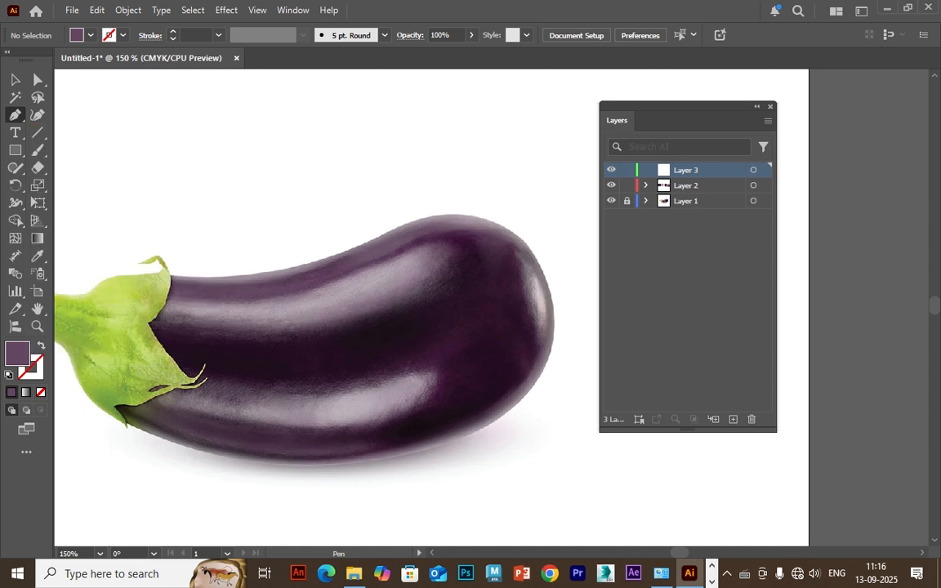
pyautogui.click(168, 273)
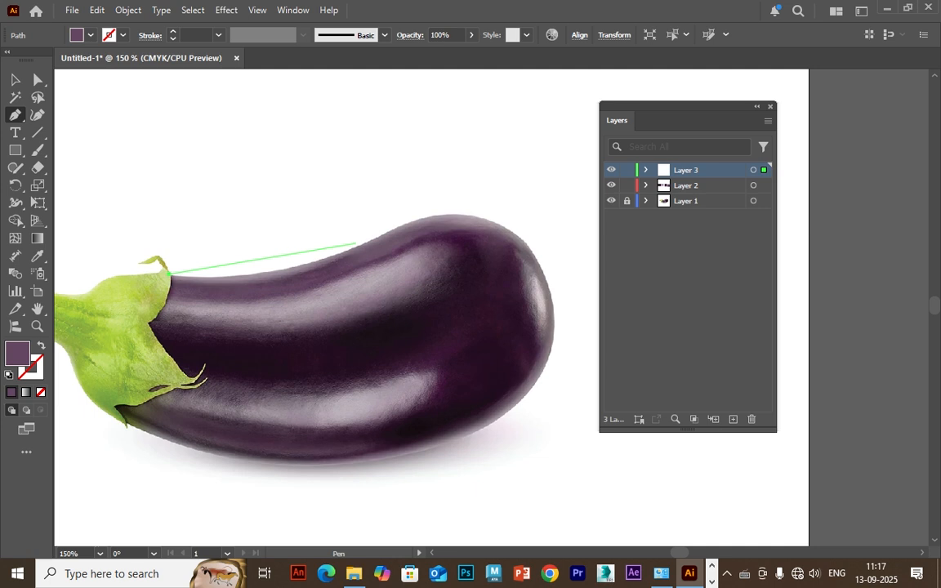
pyautogui.moveTo(357, 243); pyautogui.dragTo(396, 225)
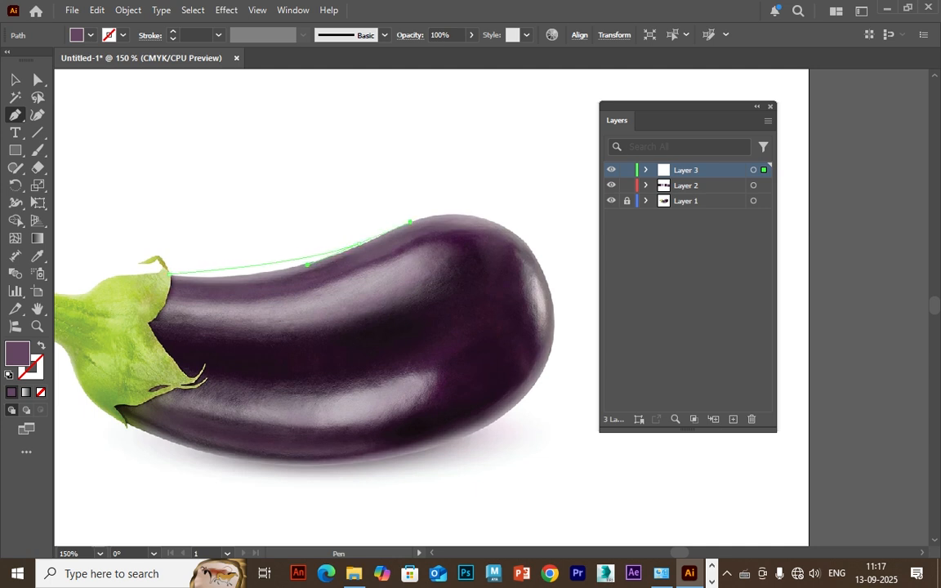
pyautogui.hotkey('ctrl', 'z')
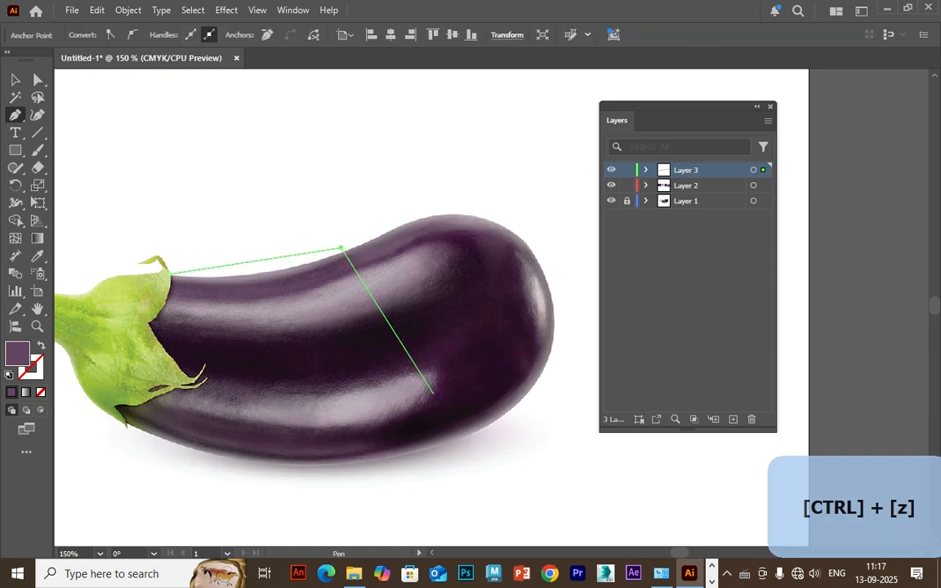
pyautogui.hotkey('ctrl', 'z')
pyautogui.hotkey('ctrl', 'z')
pyautogui.hotkey('ctrl', 'z')
pyautogui.hotkey('ctrl', 'z')
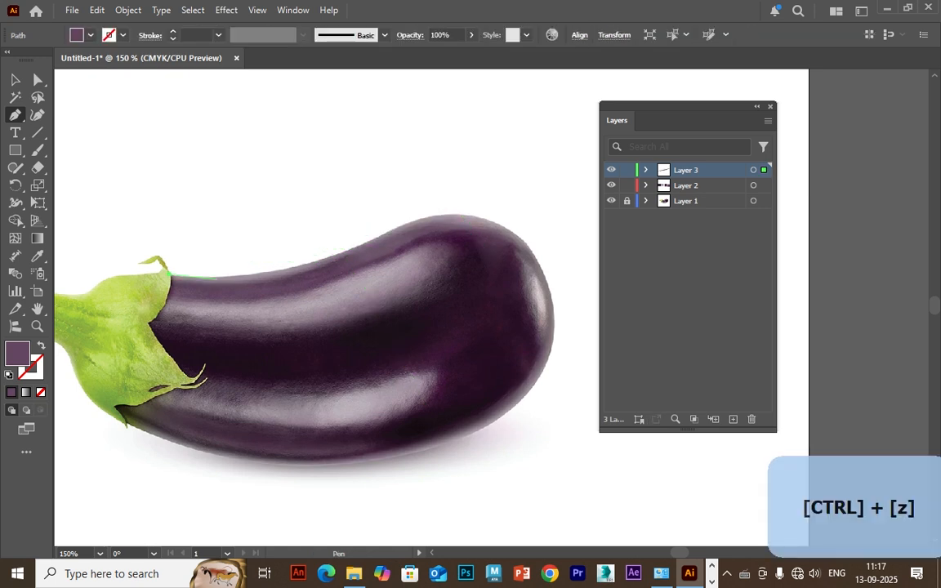
pyautogui.hotkey('ctrl', 'z')
pyautogui.hotkey('ctrl', 'z')
pyautogui.hotkey('ctrl', 'z')
pyautogui.hotkey('ctrl', 'z')
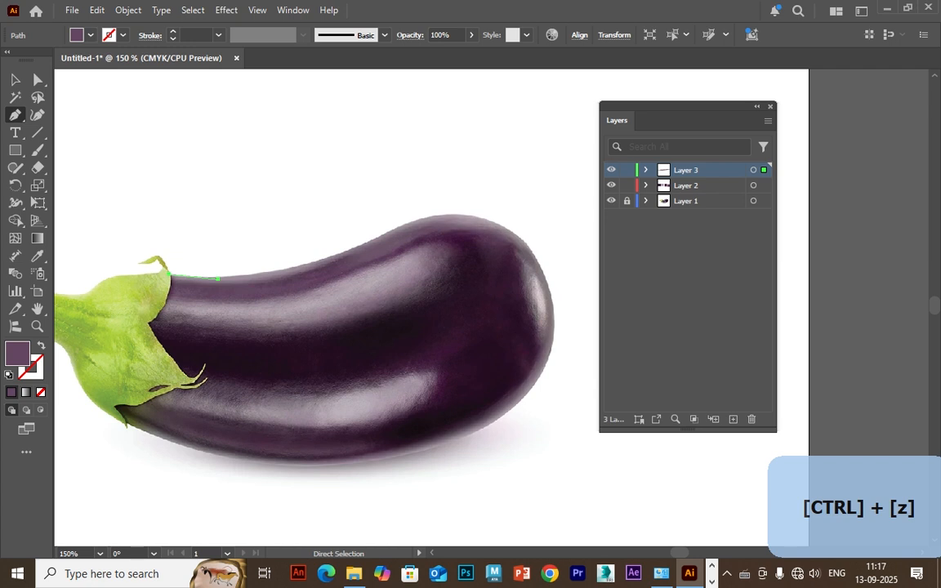
pyautogui.moveTo(372, 236); pyautogui.dragTo(423, 217)
pyautogui.hotkey('ctrl', 'z')
pyautogui.hotkey('ctrl', 'z')
pyautogui.hotkey('ctrl', 'z')
pyautogui.hotkey('ctrl', 'z')
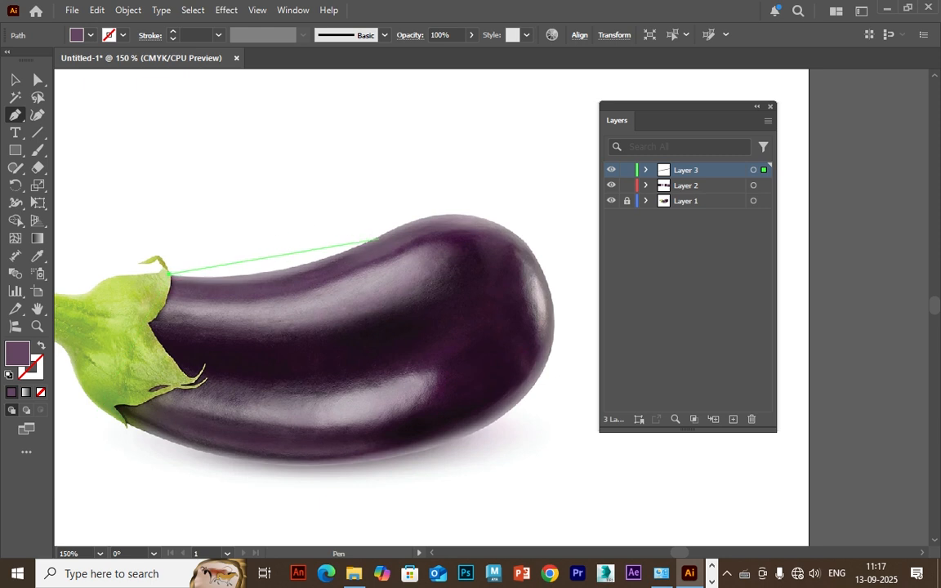
# Draw a curved segment along the eggplant's upper edge to where it starts bulging, and remove the new anchor's outgoing handle.
pyautogui.moveTo(379, 236); pyautogui.dragTo(487, 179)
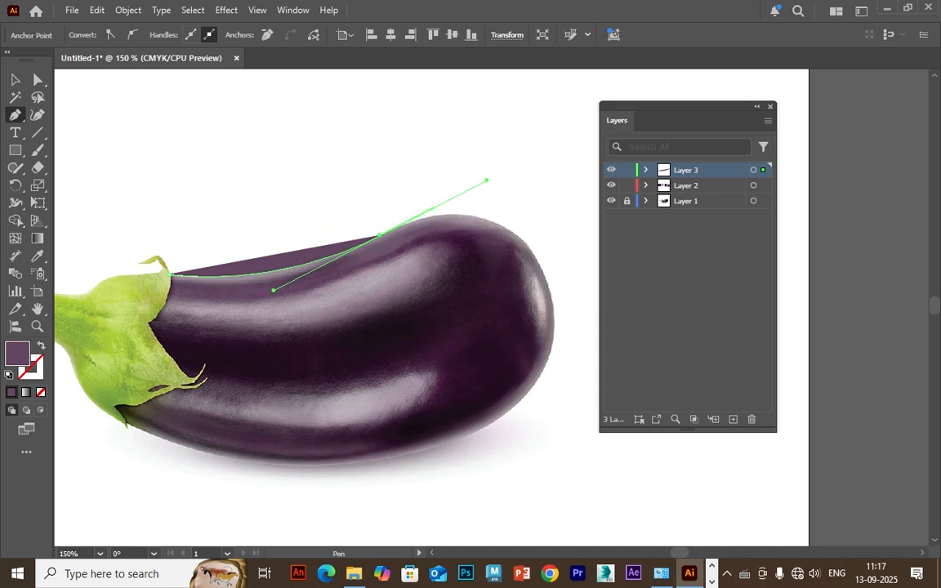
pyautogui.hotkey('ctrl', 'z')
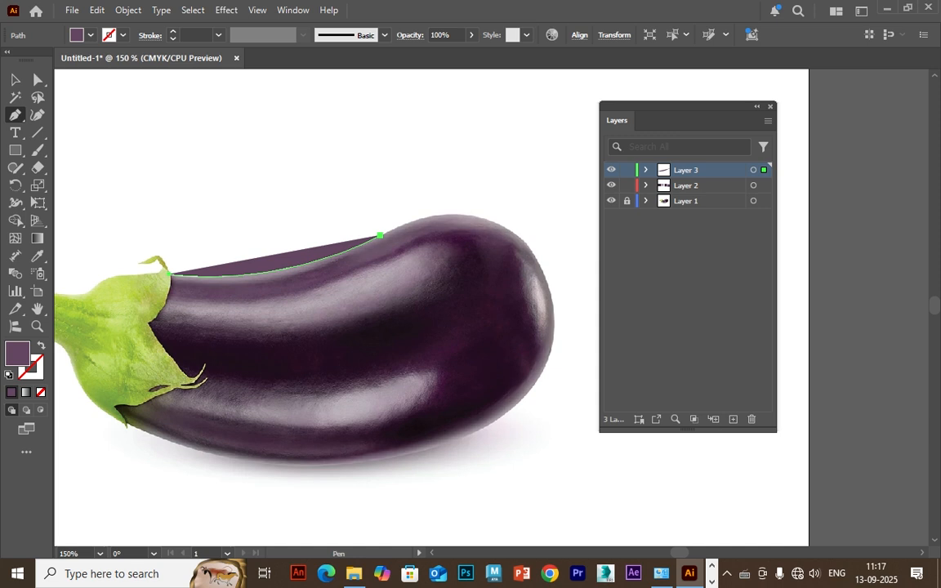
pyautogui.hotkey('ctrl', '+')
pyautogui.hotkey('ctrl', '+')
pyautogui.press('space')
pyautogui.moveTo(473, 335); pyautogui.dragTo(122, 324)
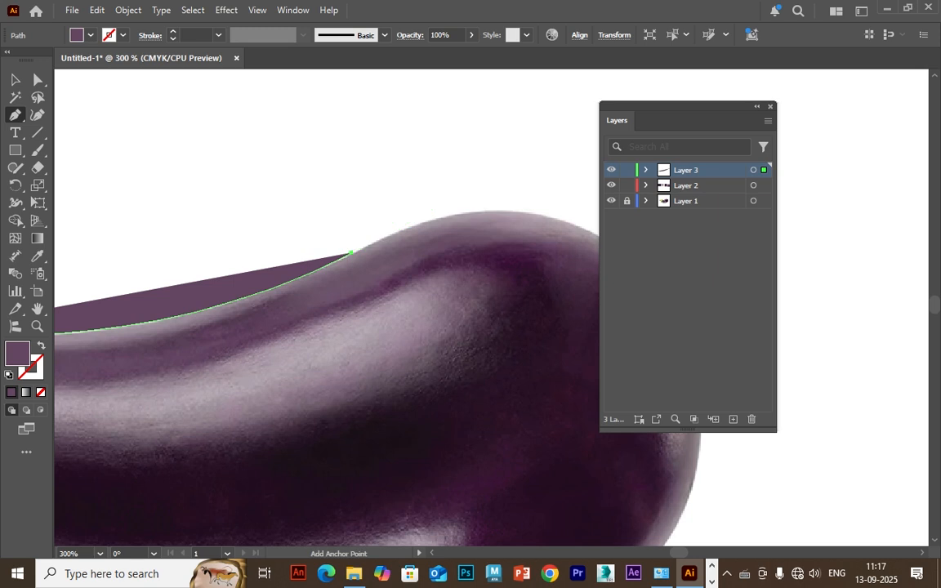
pyautogui.click(351, 253)
pyautogui.click(138, 362)
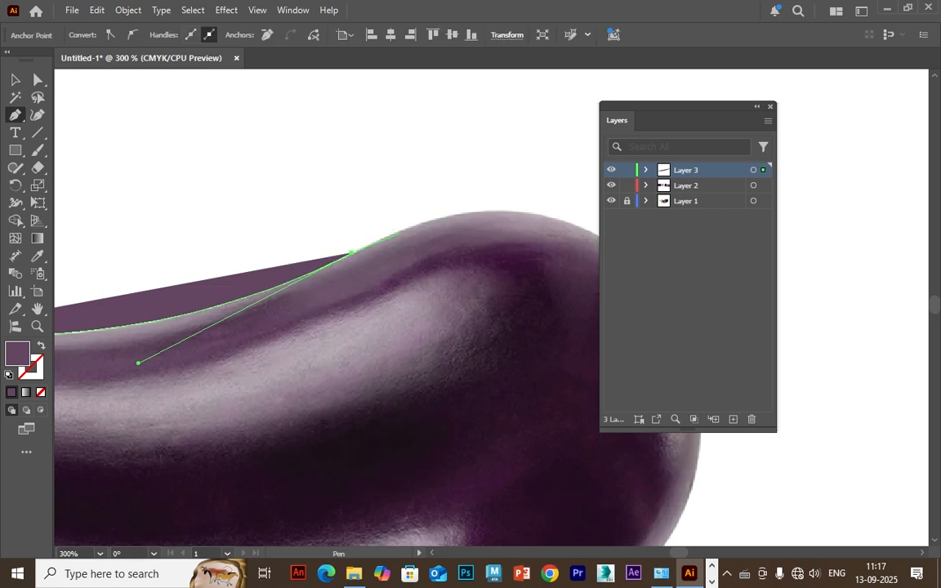
# Continue the outline over the crest of the eggplant's rounded end and remove that anchor's outgoing handle.
pyautogui.moveTo(504, 254); pyautogui.dragTo(337, 259)
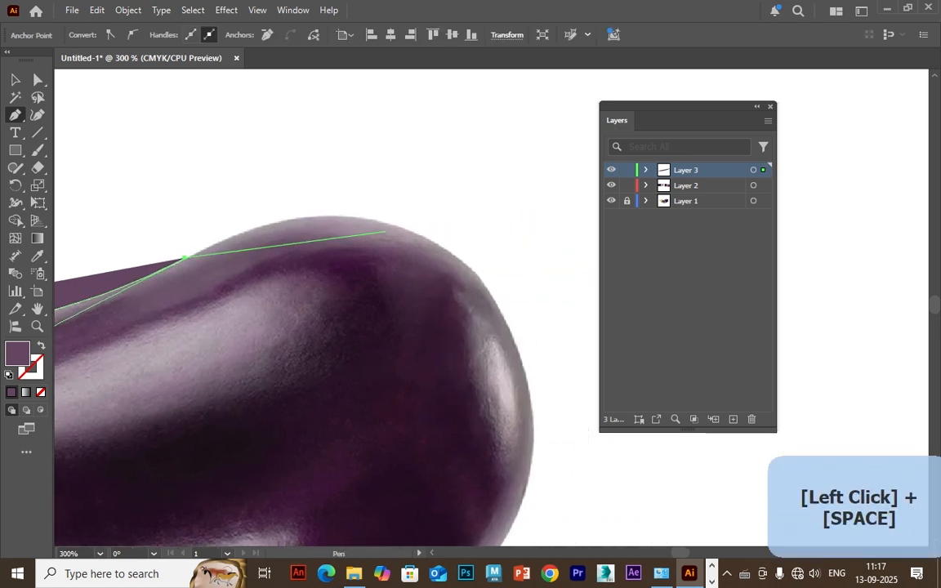
pyautogui.moveTo(406, 228); pyautogui.dragTo(497, 278)
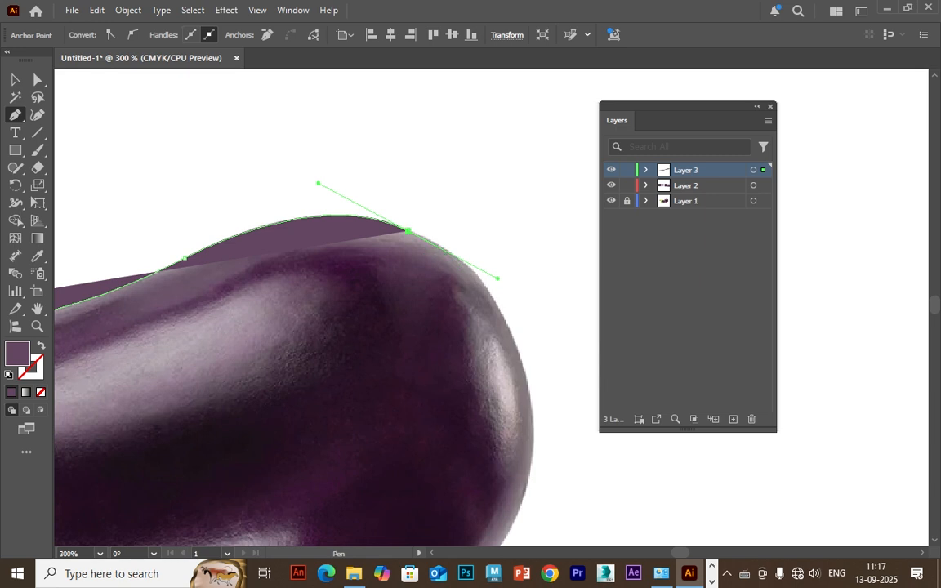
pyautogui.moveTo(406, 229); pyautogui.dragTo(447, 264)
# Swap the path's fill and stroke so the outline has a purple stroke and no fill.
pyautogui.hotkey('ctrl', '-')
pyautogui.hotkey('ctrl', '-')
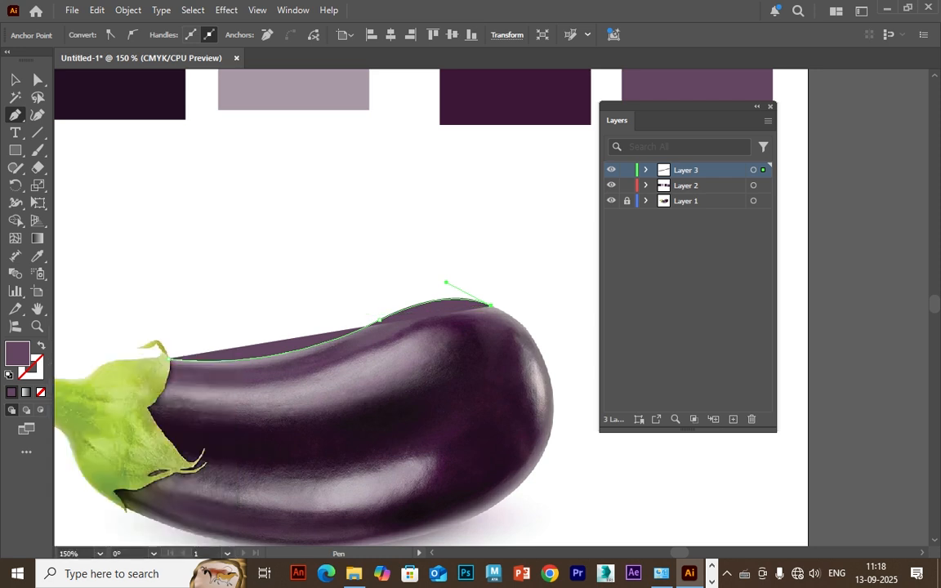
pyautogui.hotkey('shift', 'x')
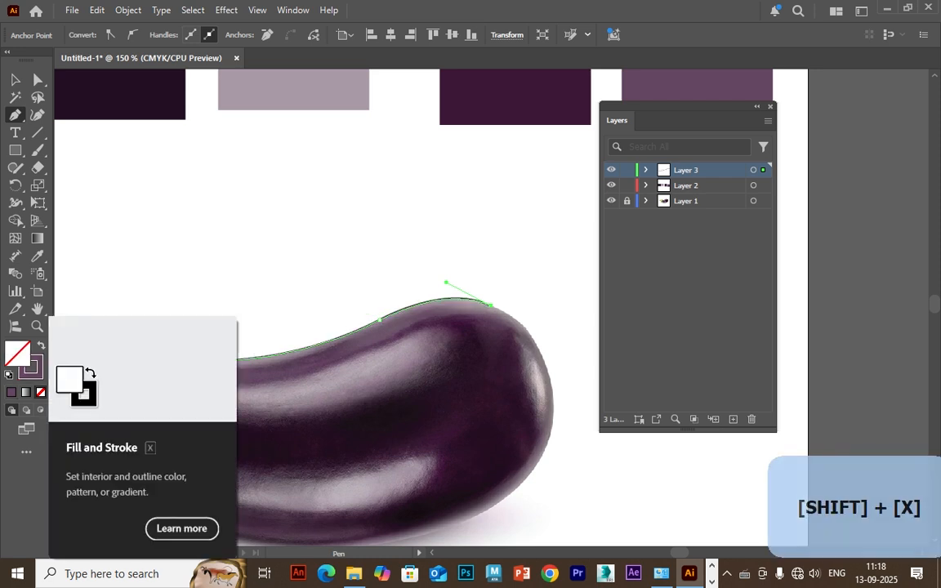
pyautogui.hotkey('shift', 'x')
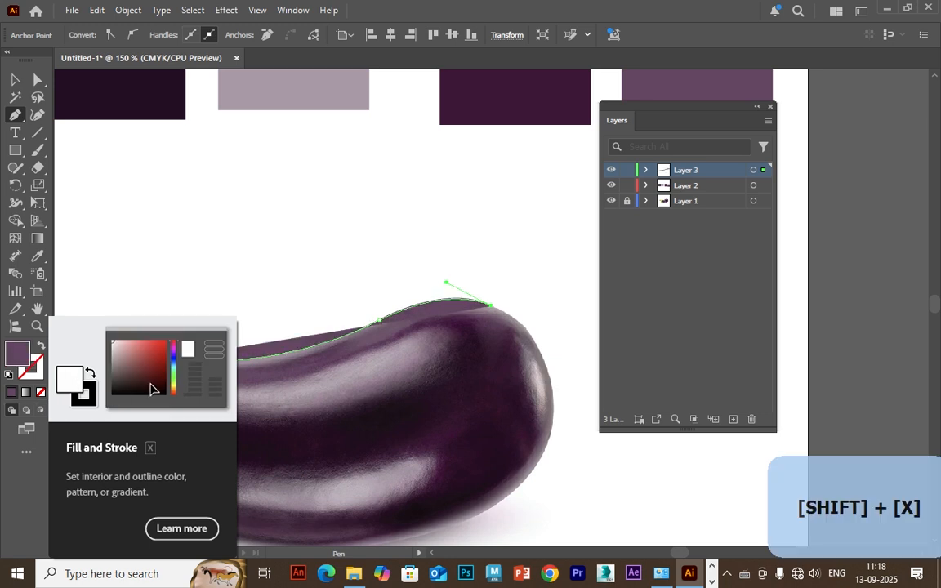
pyautogui.hotkey('shift', 'x')
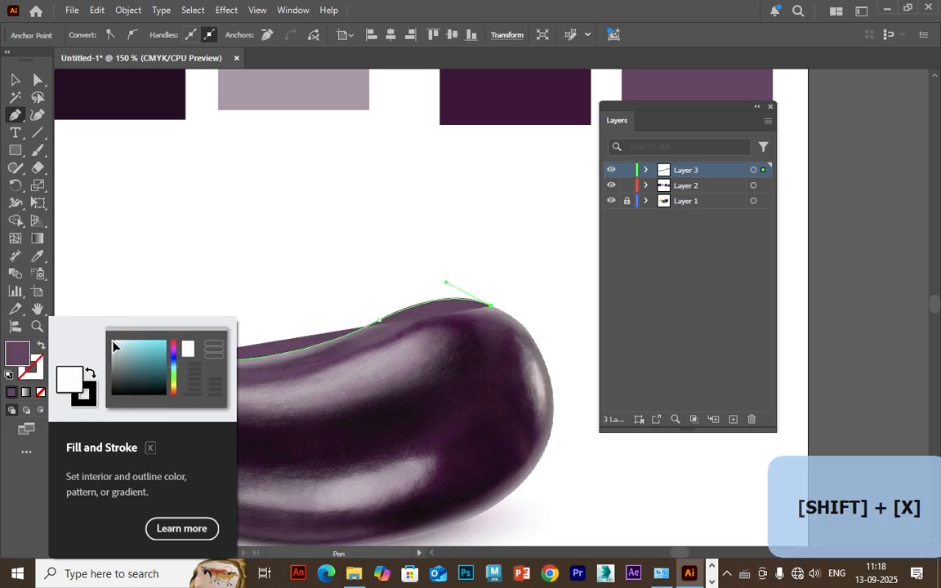
# Continue the outline around the eggplant's rounded end and along its lower edge to the calyx's lower tip.
pyautogui.moveTo(547, 374); pyautogui.dragTo(556, 421)
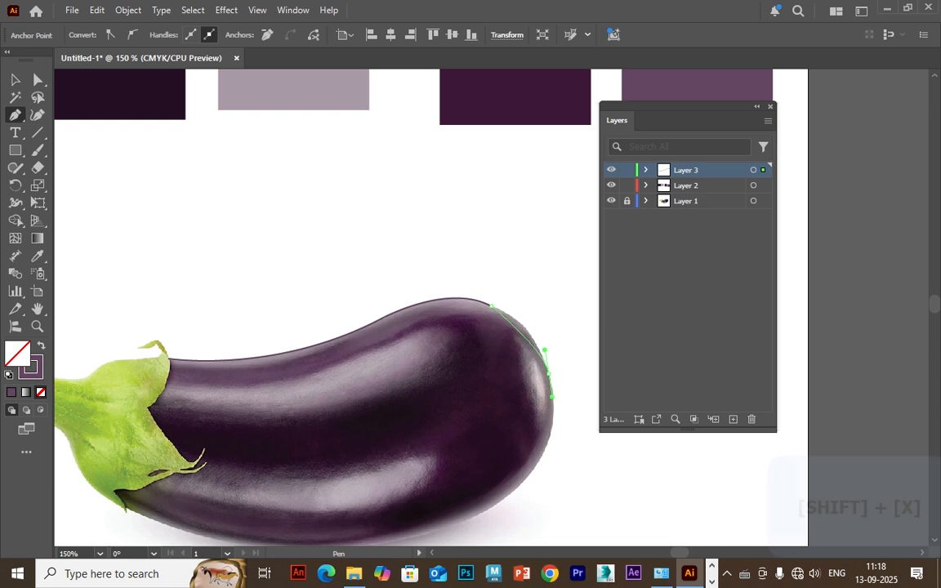
pyautogui.moveTo(534, 470); pyautogui.dragTo(471, 387)
pyautogui.moveTo(310, 410); pyautogui.dragTo(338, 431)
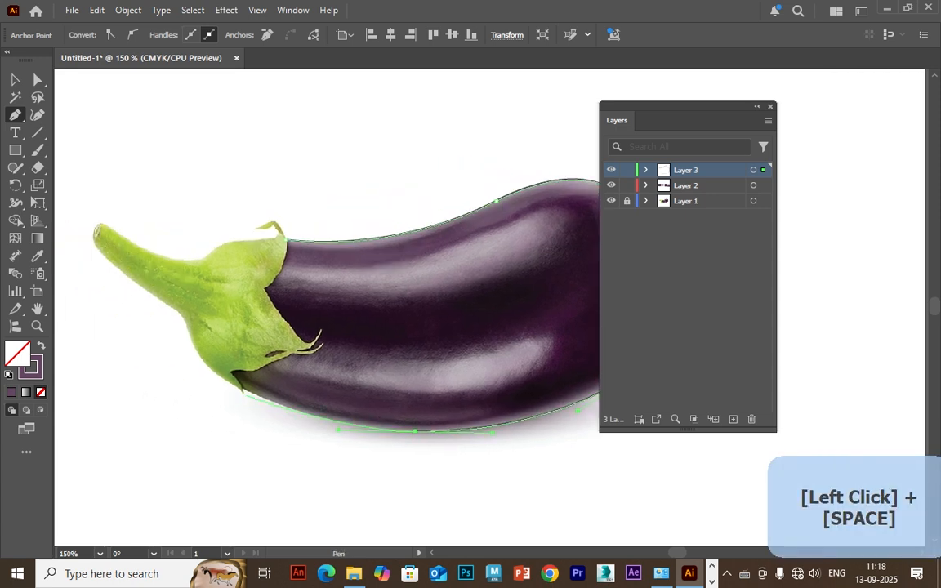
pyautogui.click(243, 390)
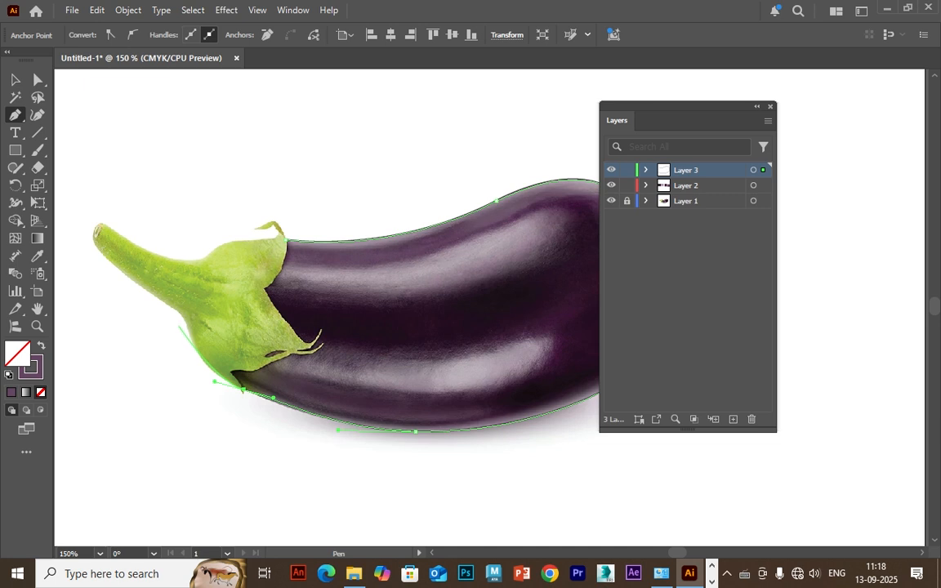
# Carry the outline around the outer edge of the green calyx and close the path at its starting anchor.
pyautogui.moveTo(190, 342); pyautogui.dragTo(191, 337)
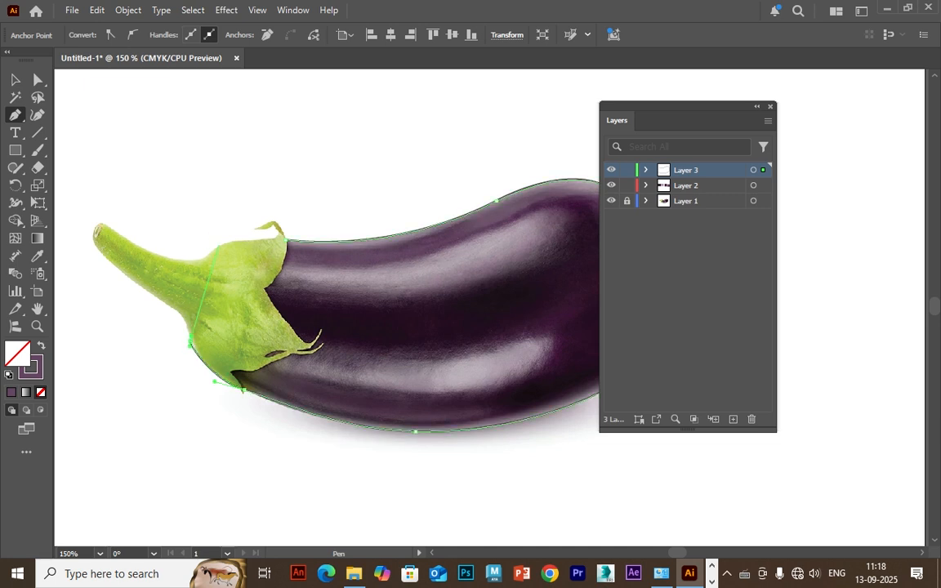
pyautogui.moveTo(209, 256); pyautogui.dragTo(339, 246)
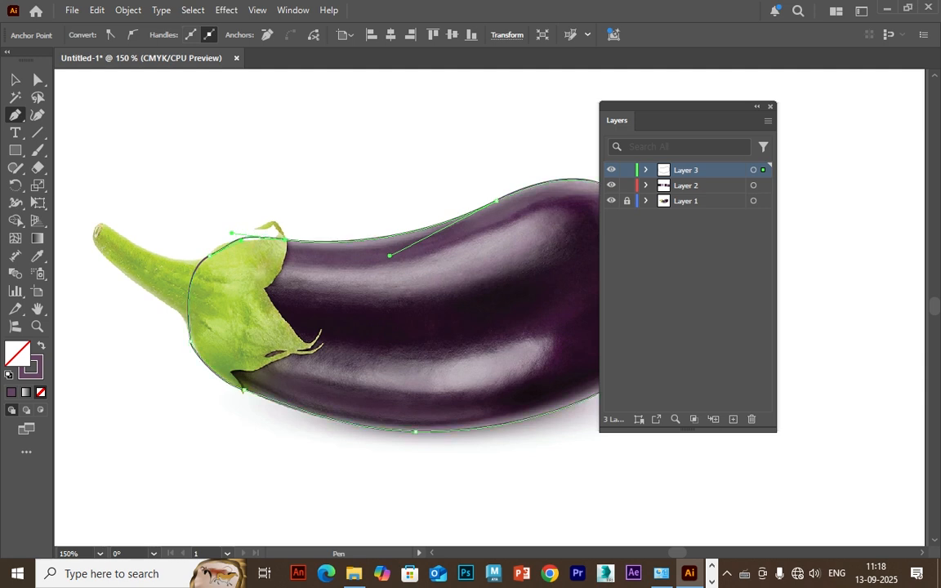
pyautogui.hotkey('ctrl', 'z')
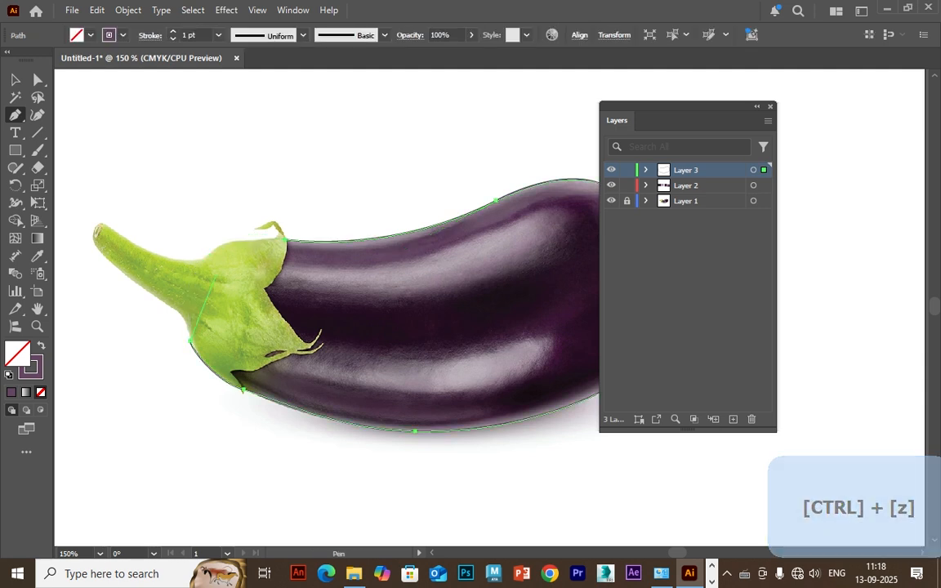
pyautogui.moveTo(208, 255); pyautogui.dragTo(351, 240)
pyautogui.click(285, 239)
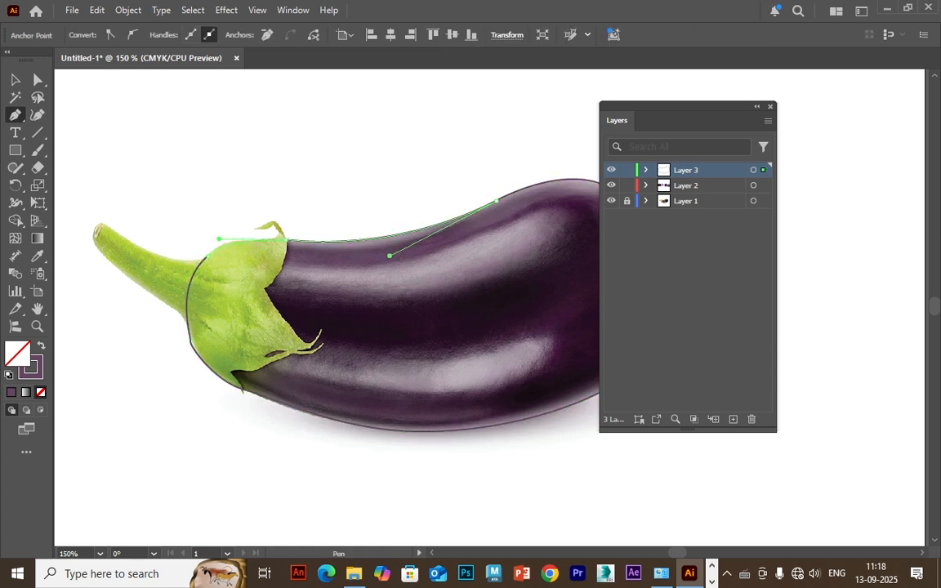
# Fill the closed eggplant outline with the dark purple of the third swatch and reselect the filled body.
pyautogui.hotkey('ctrl', '-')
pyautogui.hotkey('ctrl', '-')
pyautogui.hotkey('alt', 'space')
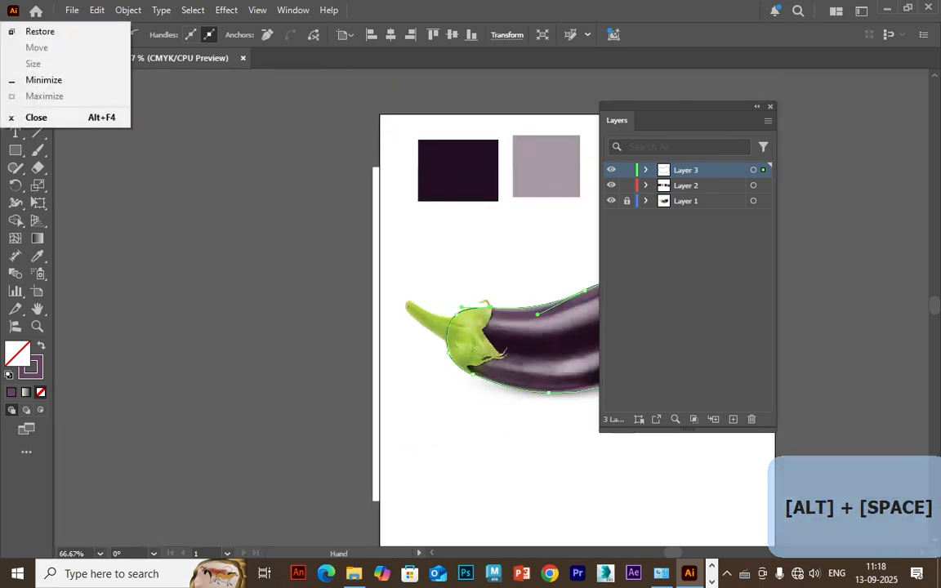
pyautogui.moveTo(522, 326); pyautogui.dragTo(347, 279)
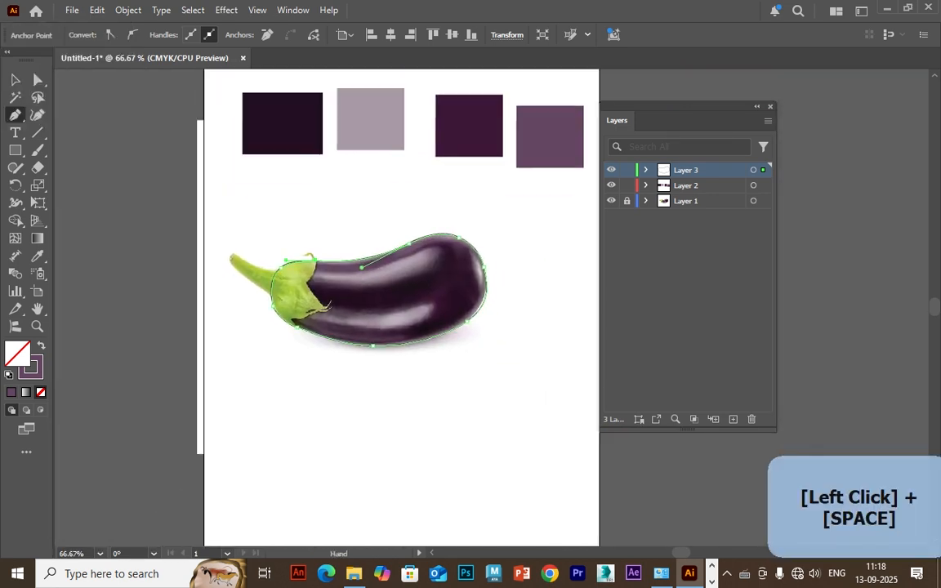
pyautogui.press('v')
pyautogui.press('i')
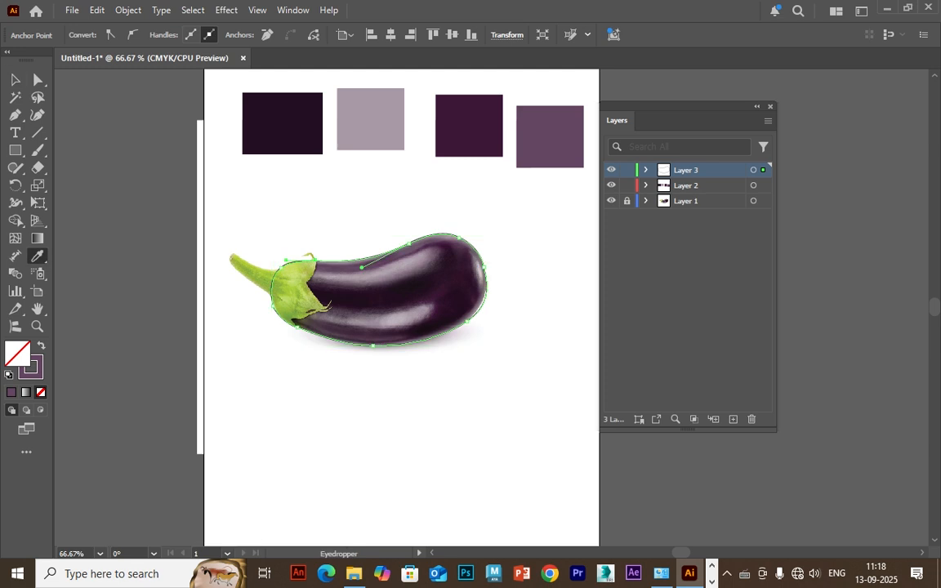
pyautogui.click(468, 127)
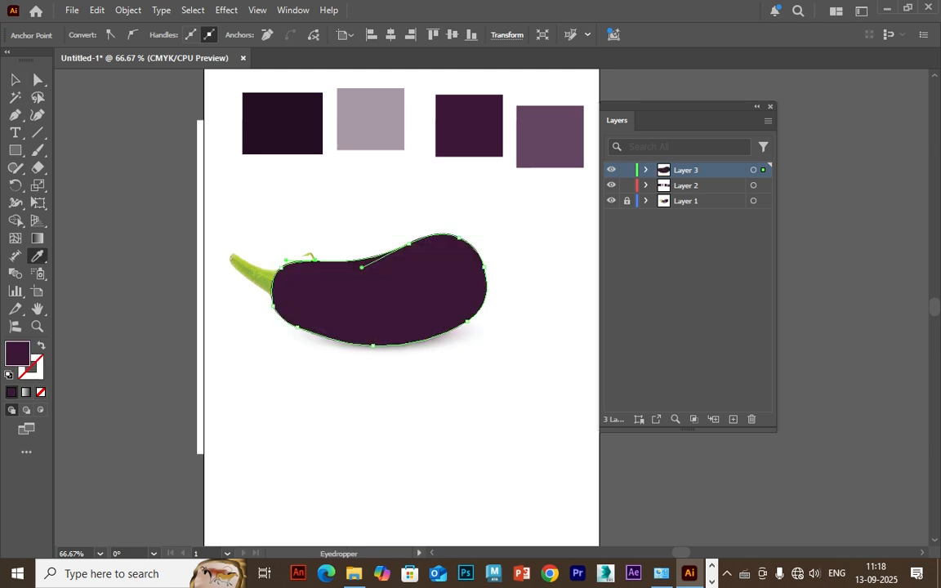
pyautogui.press('v')
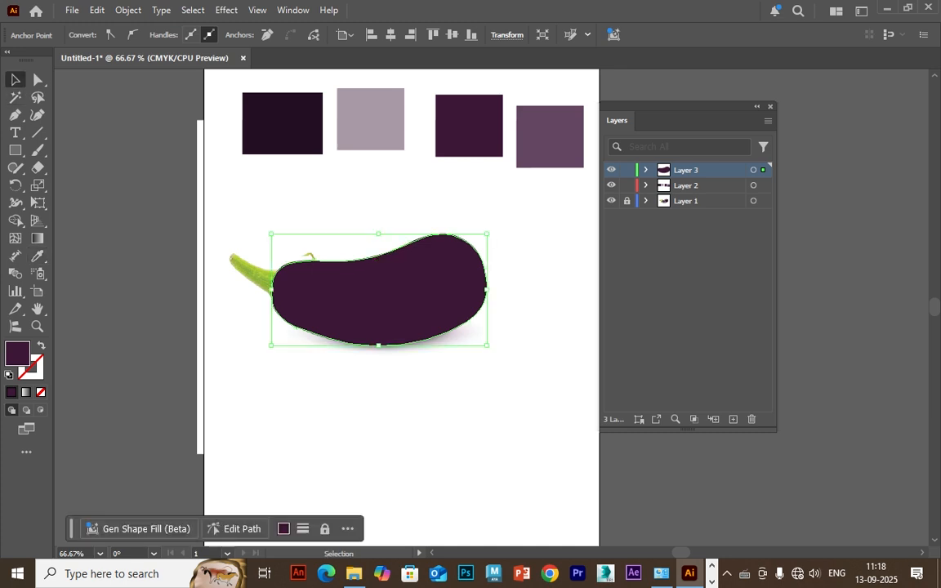
pyautogui.click(469, 127)
pyautogui.click(464, 198)
pyautogui.click(408, 286)
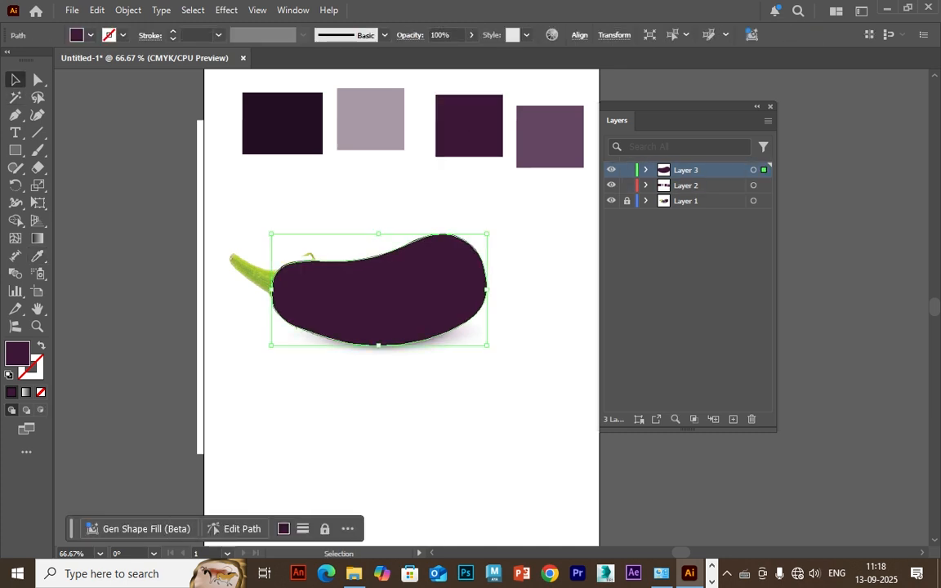
# Hide Layer 3 to uncover the photo and unlock Layer 1 for painting on it with the Paintbrush.
pyautogui.click(14, 239)
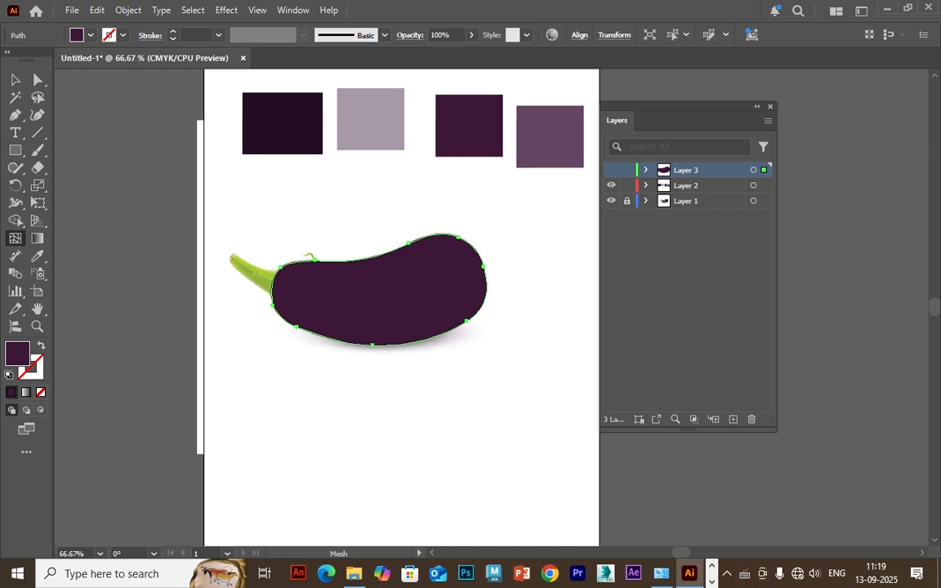
pyautogui.click(611, 169)
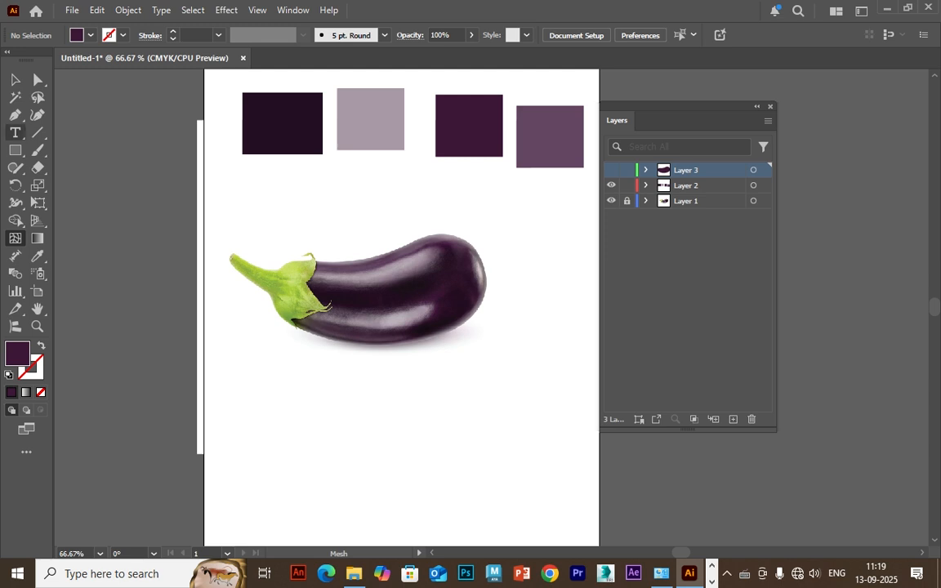
pyautogui.press('b')
pyautogui.hotkey('ctrl', '+')
pyautogui.hotkey('ctrl', '+')
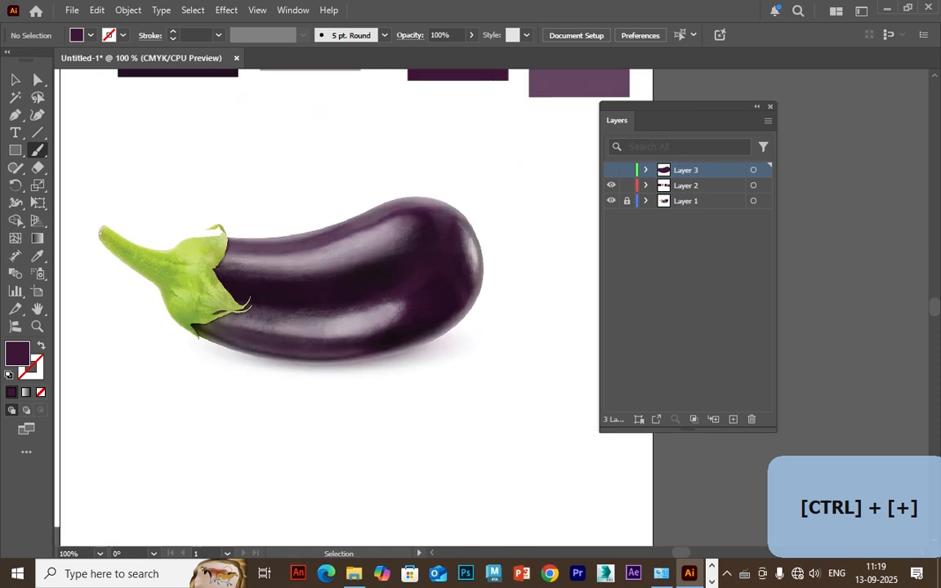
pyautogui.click(703, 201)
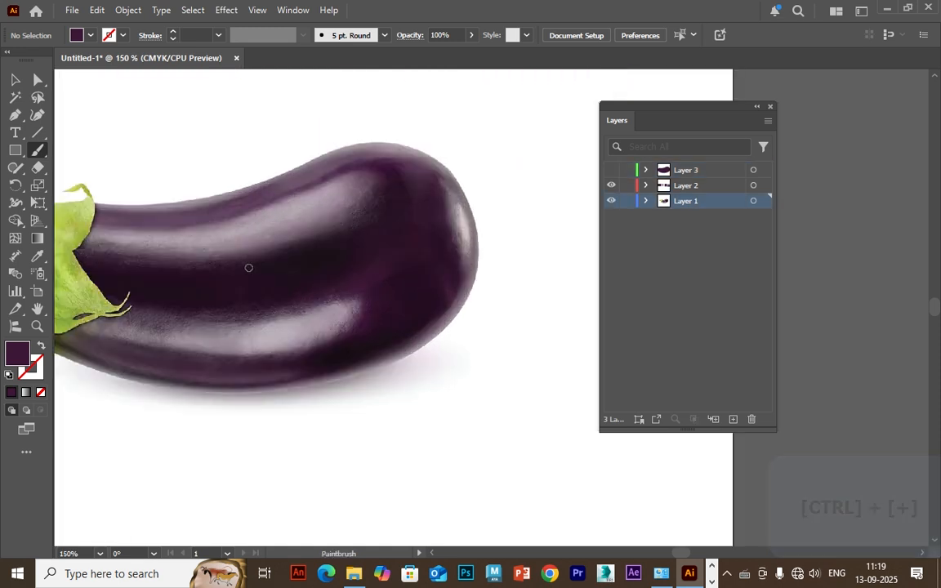
# Paint guide strokes along the eggplant's light and dark bands, its upper and lower edges, and the highlight on its rounded end.
pyautogui.moveTo(249, 268); pyautogui.dragTo(331, 287)
pyautogui.moveTo(180, 235)
pyautogui.mouseDown()
pyautogui.moveTo(284, 235)
pyautogui.moveTo(351, 219)
pyautogui.mouseUp()
pyautogui.moveTo(170, 256); pyautogui.dragTo(393, 239)
pyautogui.moveTo(170, 284)
pyautogui.mouseDown()
pyautogui.moveTo(225, 294)
pyautogui.moveTo(376, 274)
pyautogui.mouseUp()
pyautogui.moveTo(186, 367); pyautogui.dragTo(348, 370)
pyautogui.moveTo(217, 336)
pyautogui.mouseDown()
pyautogui.moveTo(323, 345)
pyautogui.moveTo(416, 326)
pyautogui.mouseUp()
pyautogui.moveTo(260, 306); pyautogui.dragTo(388, 288)
pyautogui.moveTo(541, 217)
pyautogui.mouseDown()
pyautogui.moveTo(554, 259)
pyautogui.moveTo(544, 272)
pyautogui.mouseUp()
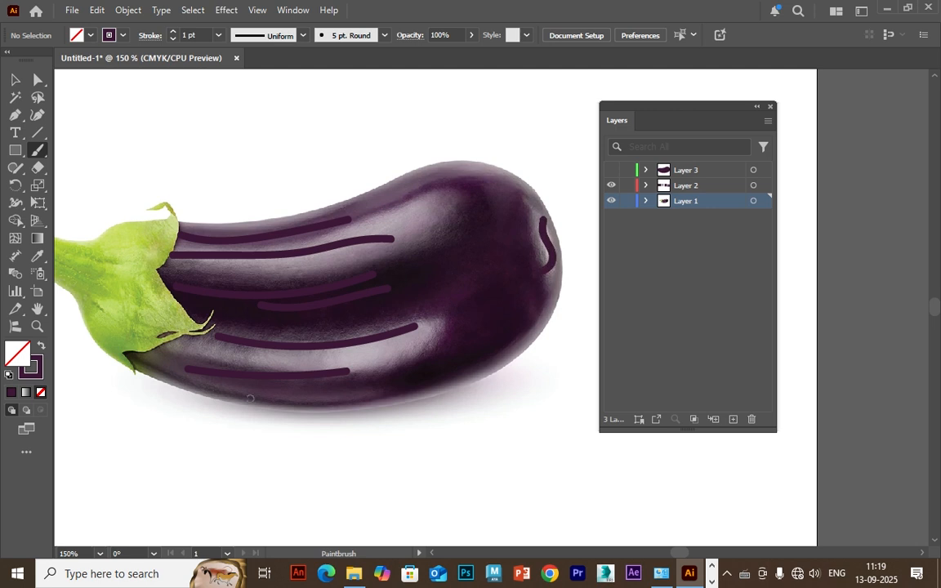
pyautogui.moveTo(229, 392); pyautogui.dragTo(409, 387)
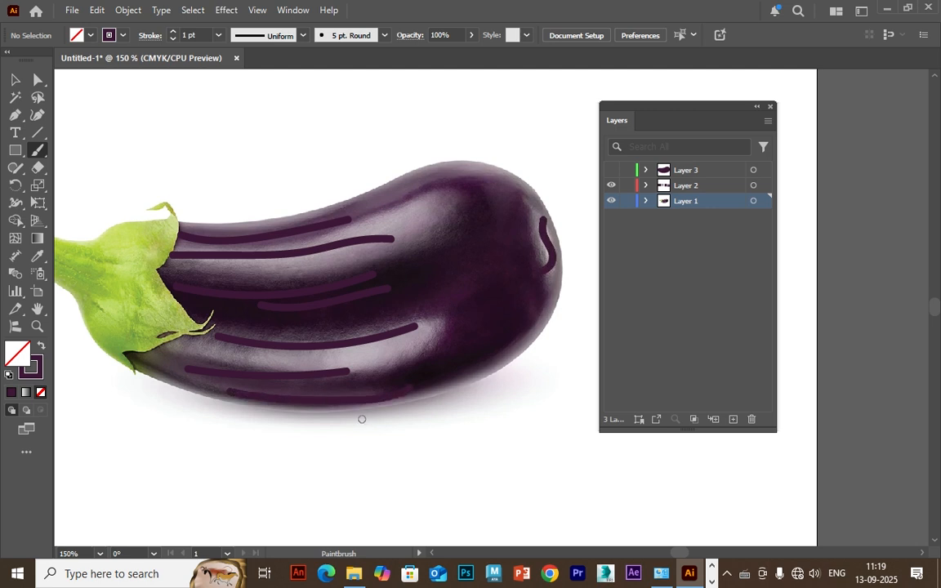
pyautogui.moveTo(231, 224)
pyautogui.mouseDown()
pyautogui.moveTo(321, 217)
pyautogui.moveTo(401, 189)
pyautogui.mouseUp()
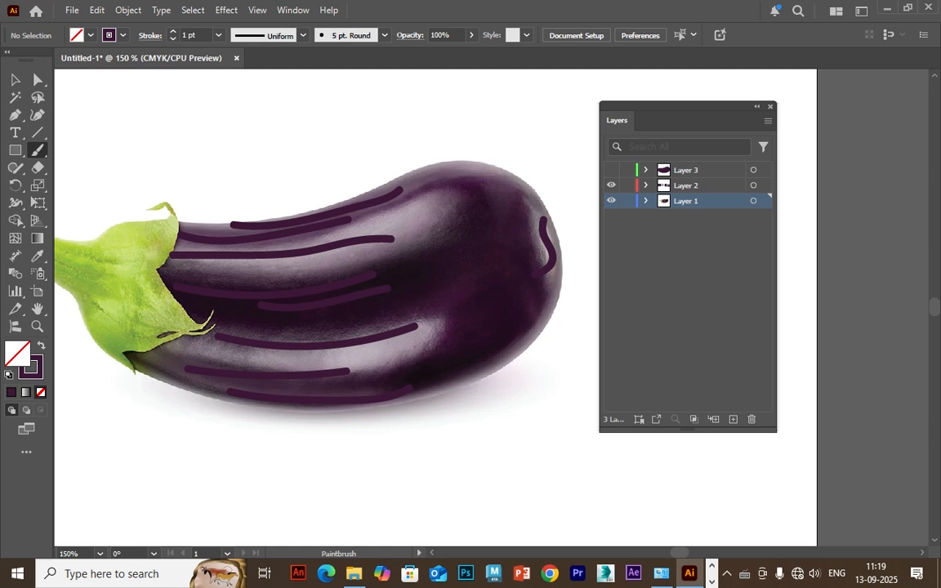
# Delete all the painted guide strokes from the photo and lock Layer 1 again.
pyautogui.press('v')
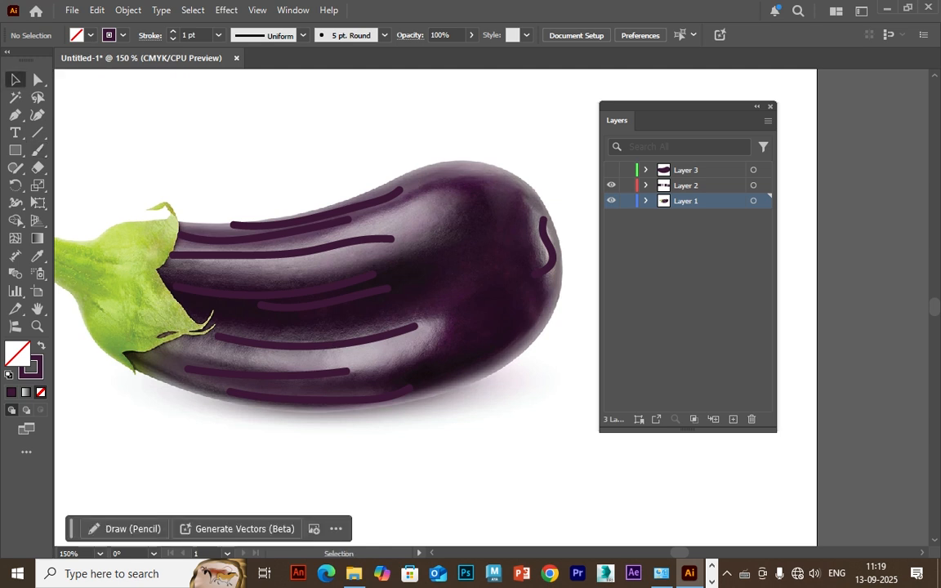
pyautogui.click(547, 244)
pyautogui.press('Delete')
pyautogui.click(356, 240)
pyautogui.press('Delete')
pyautogui.click(341, 222)
pyautogui.press('Delete')
pyautogui.click(378, 199)
pyautogui.press('Delete')
pyautogui.click(326, 288)
pyautogui.press('Delete')
pyautogui.click(343, 297)
pyautogui.press('Delete')
pyautogui.click(350, 343)
pyautogui.press('Delete')
pyautogui.click(269, 372)
pyautogui.press('Delete')
pyautogui.click(319, 395)
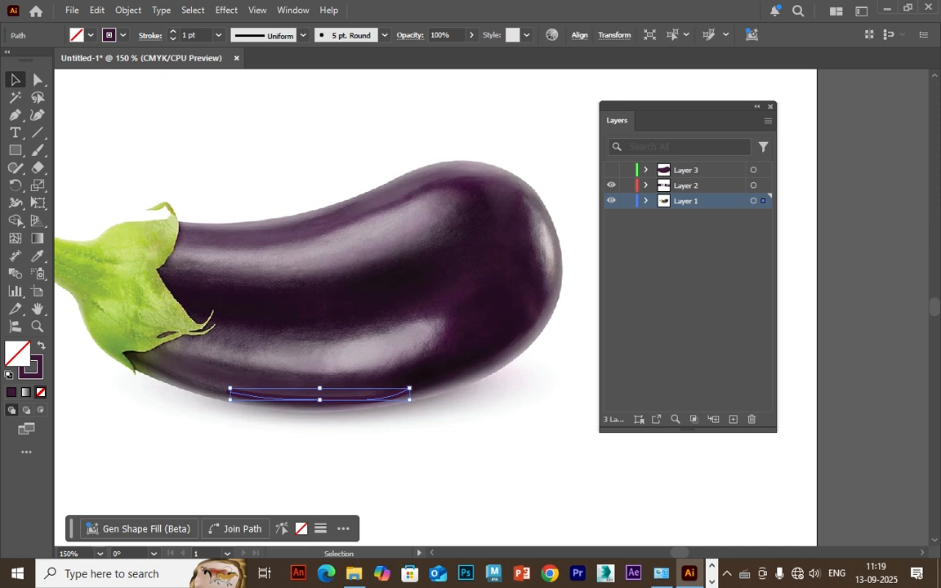
pyautogui.press('Delete')
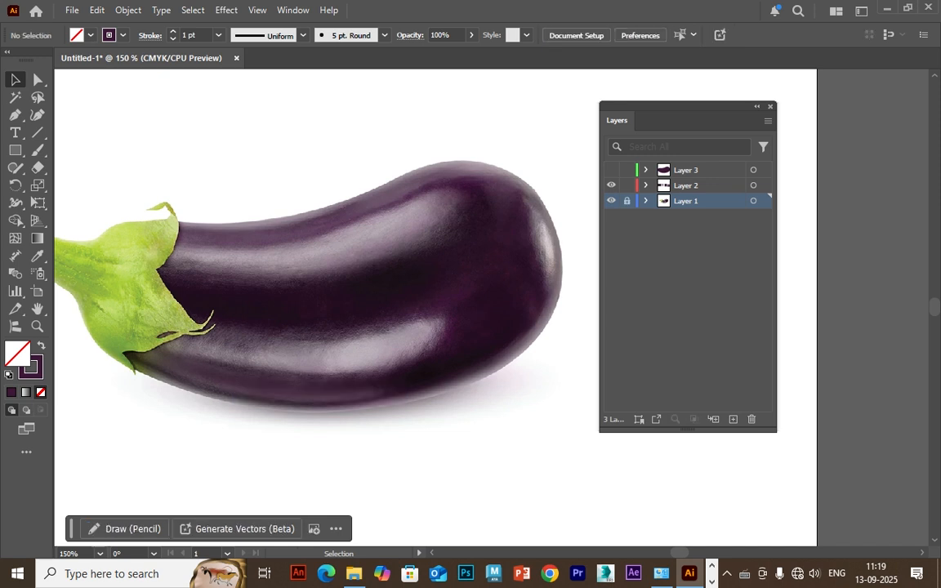
# Show Layer 3 and add three mesh points down the upper half of the eggplant body, forming a middle mesh column.
pyautogui.click(610, 170)
pyautogui.click(449, 245)
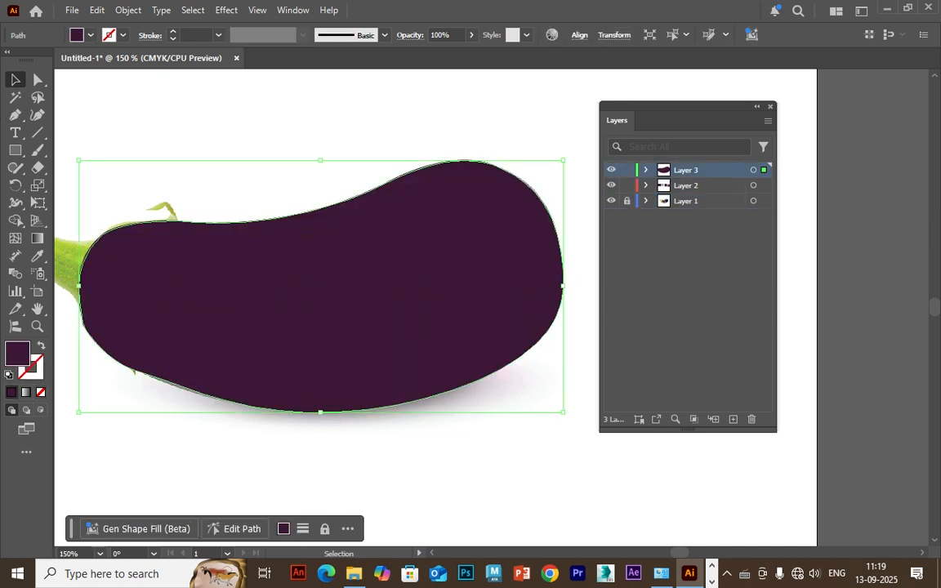
pyautogui.press('u')
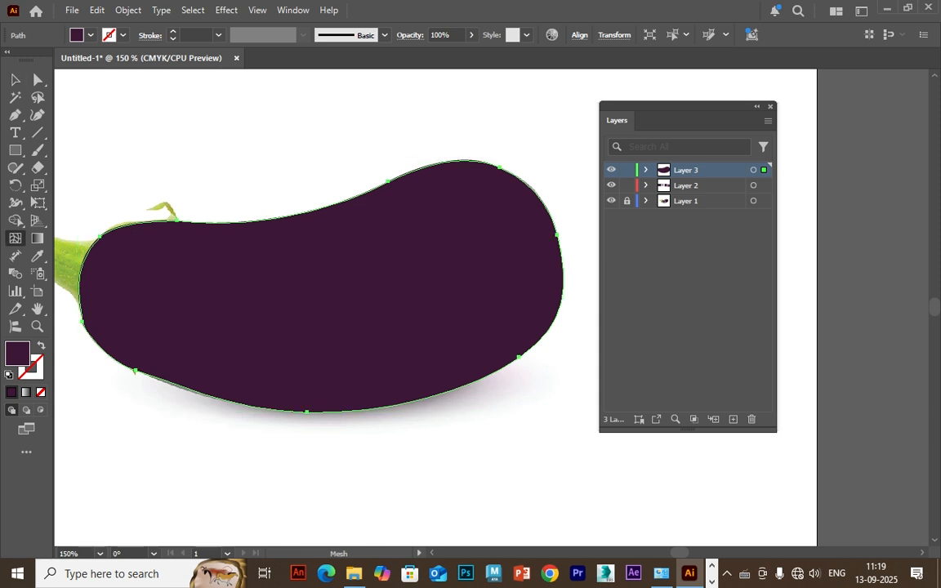
pyautogui.click(293, 219)
pyautogui.click(301, 236)
pyautogui.click(318, 266)
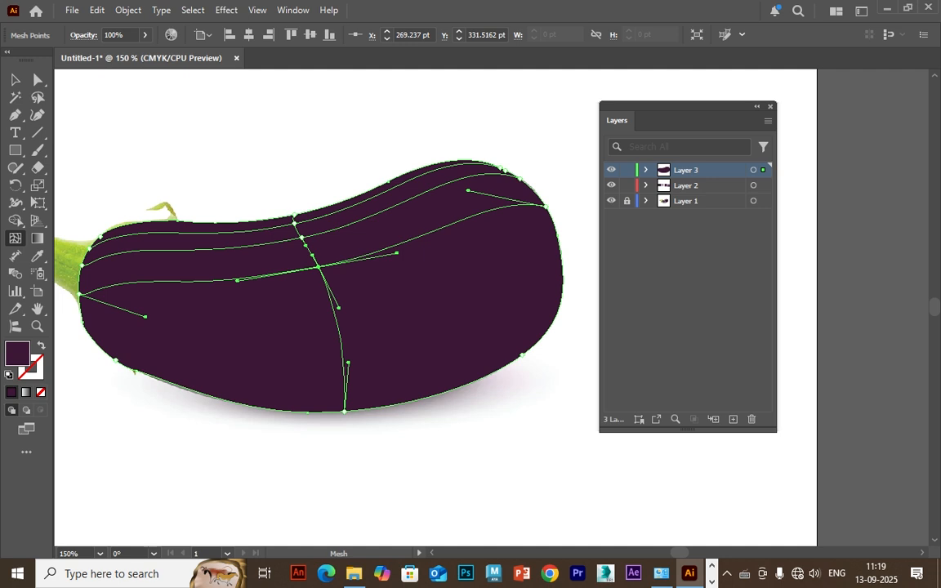
# Add four mesh rows down the lower half of the middle column and a mesh column near the rounded end.
pyautogui.click(334, 316)
pyautogui.click(344, 405)
pyautogui.click(344, 388)
pyautogui.click(341, 353)
pyautogui.click(536, 264)
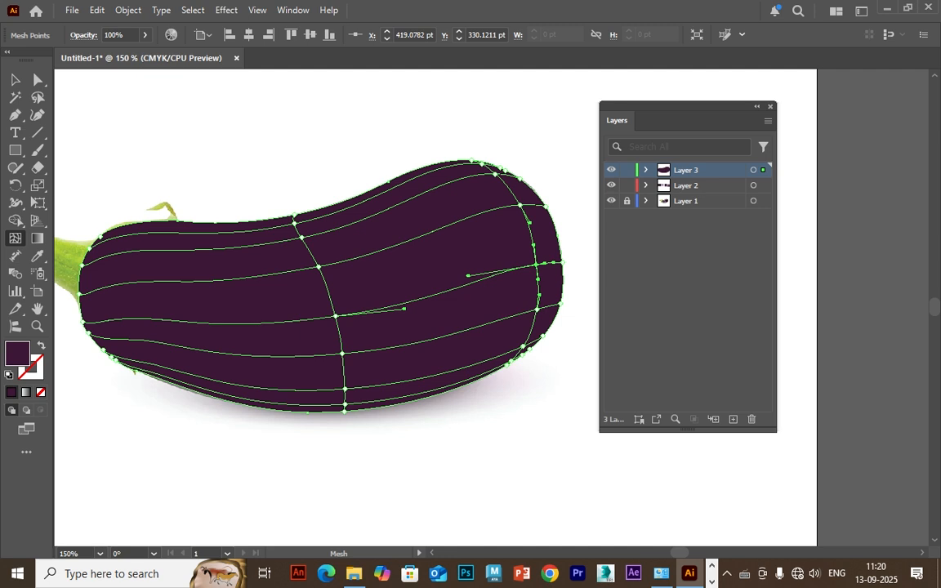
# Check the mesh against the photo, undo the misplaced column and add one closer to the rounded end's column.
pyautogui.click(611, 170)
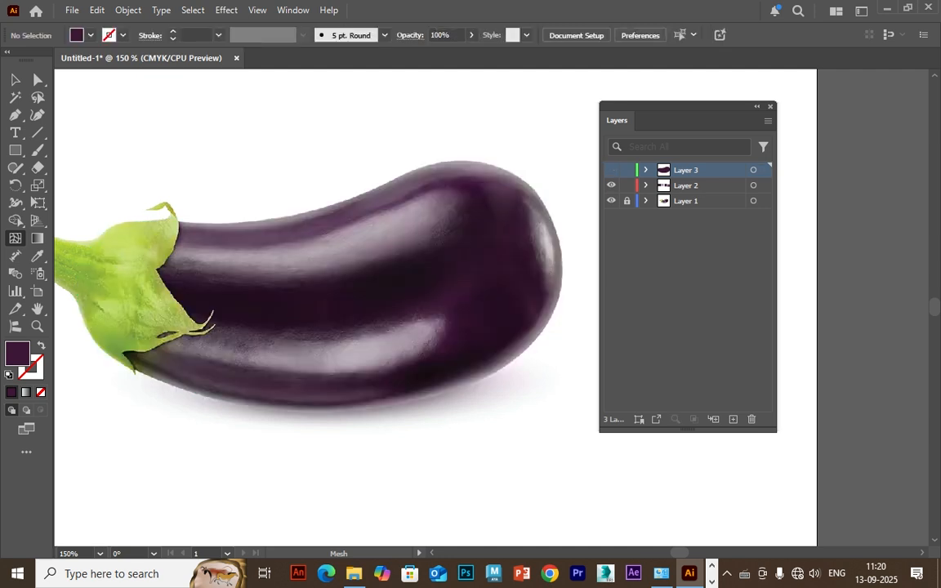
pyautogui.hotkey('ctrl', 'z')
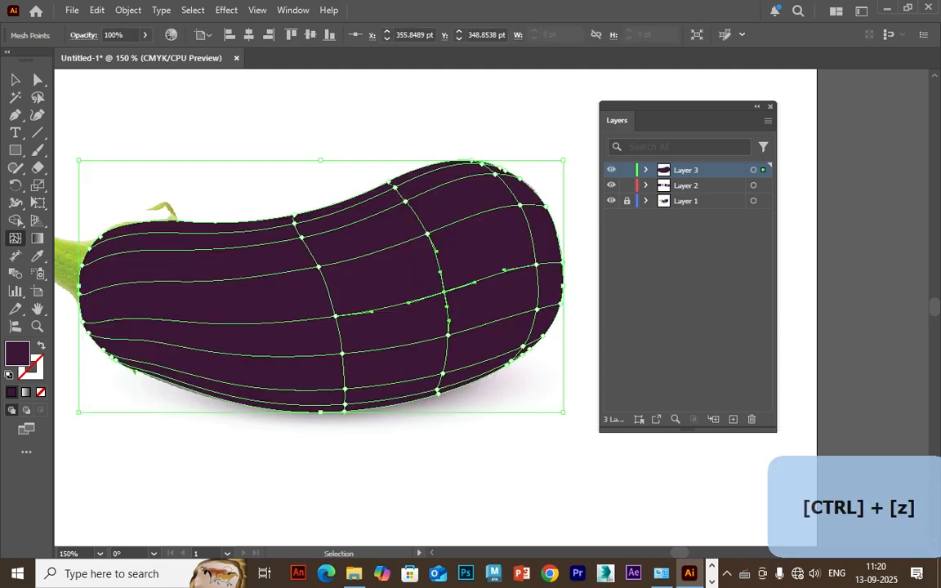
pyautogui.click(482, 279)
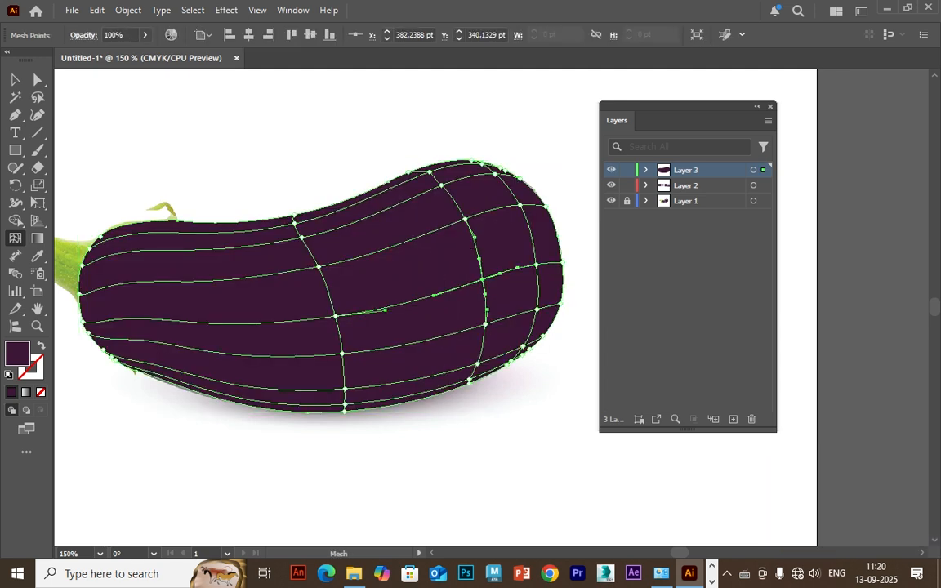
pyautogui.click(611, 170)
pyautogui.click(611, 169)
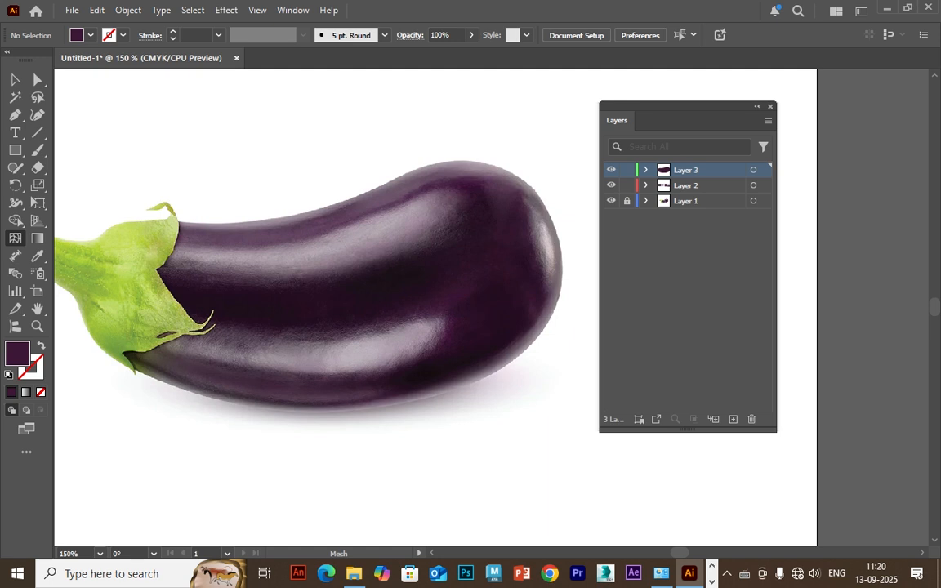
# Select the mesh points along the body's upper edge and colour them with the lighter purple of the fourth swatch.
pyautogui.click(38, 80)
pyautogui.click(314, 278)
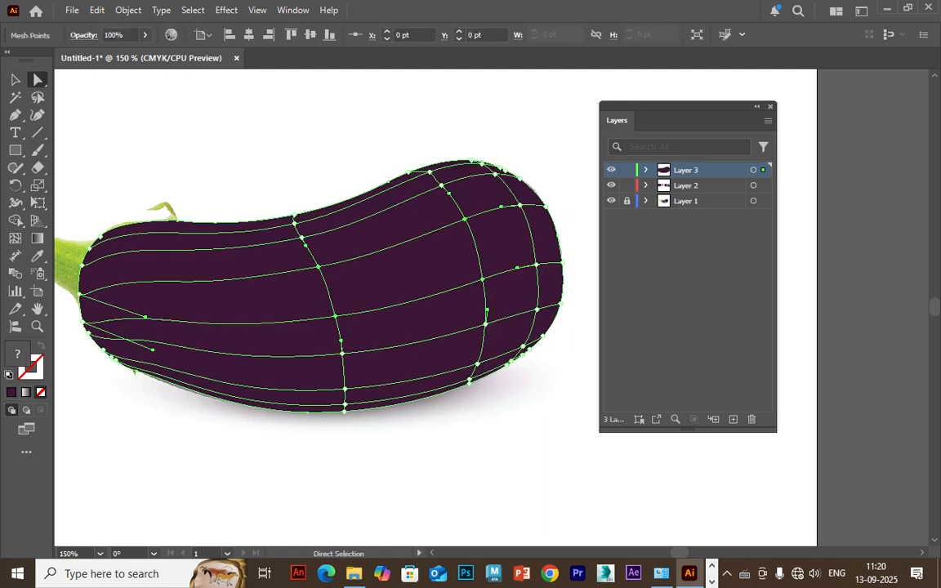
pyautogui.hotkey('ctrl', '-')
pyautogui.moveTo(445, 163); pyautogui.dragTo(336, 207)
pyautogui.moveTo(230, 267); pyautogui.dragTo(329, 317)
pyautogui.moveTo(369, 258); pyautogui.dragTo(395, 294)
pyautogui.moveTo(254, 294); pyautogui.dragTo(228, 327)
pyautogui.click(37, 256)
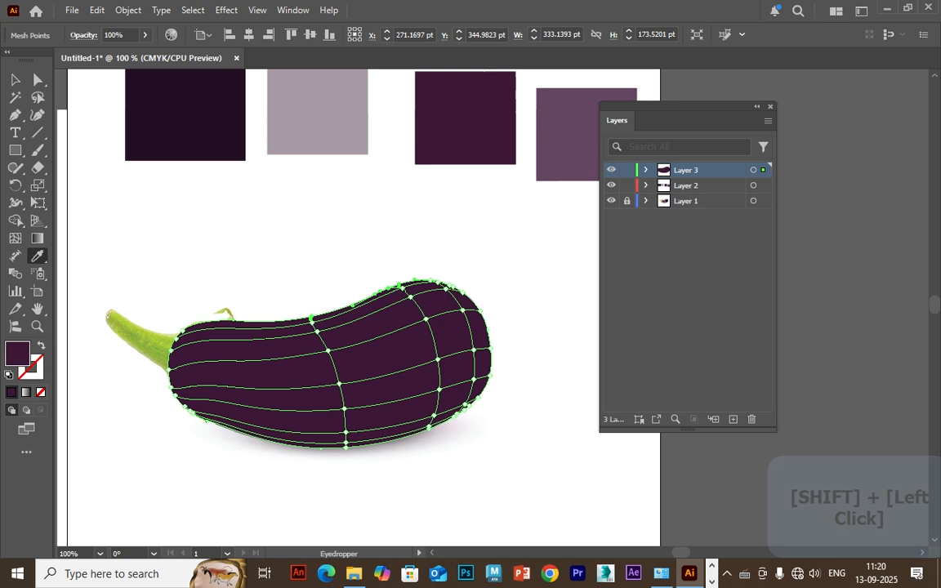
pyautogui.click(568, 135)
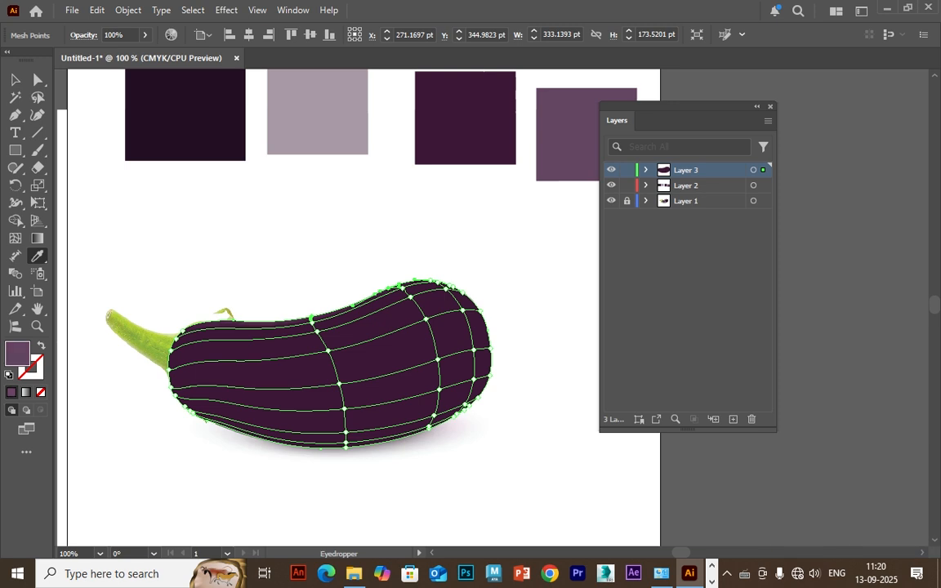
# Select mesh points along the body's lower edge and colour them with the near-black purple of the first swatch.
pyautogui.click(37, 80)
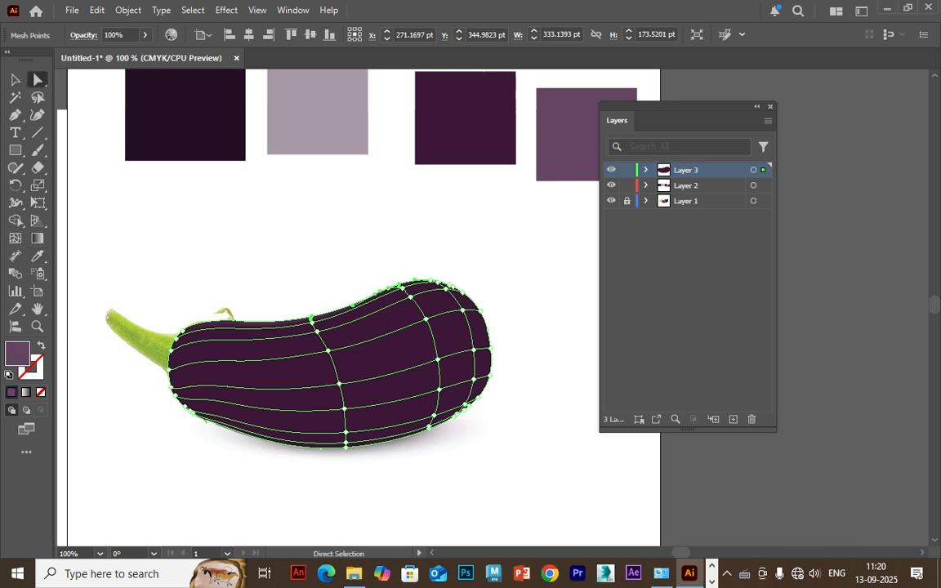
pyautogui.moveTo(361, 460); pyautogui.dragTo(331, 446)
pyautogui.moveTo(208, 430); pyautogui.dragTo(173, 406)
pyautogui.moveTo(466, 427); pyautogui.dragTo(447, 415)
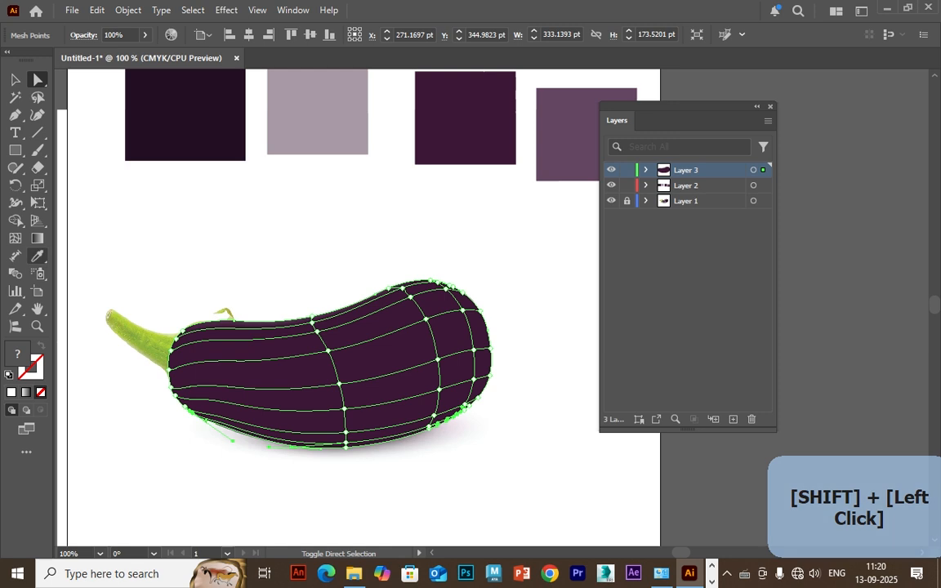
pyautogui.press('i')
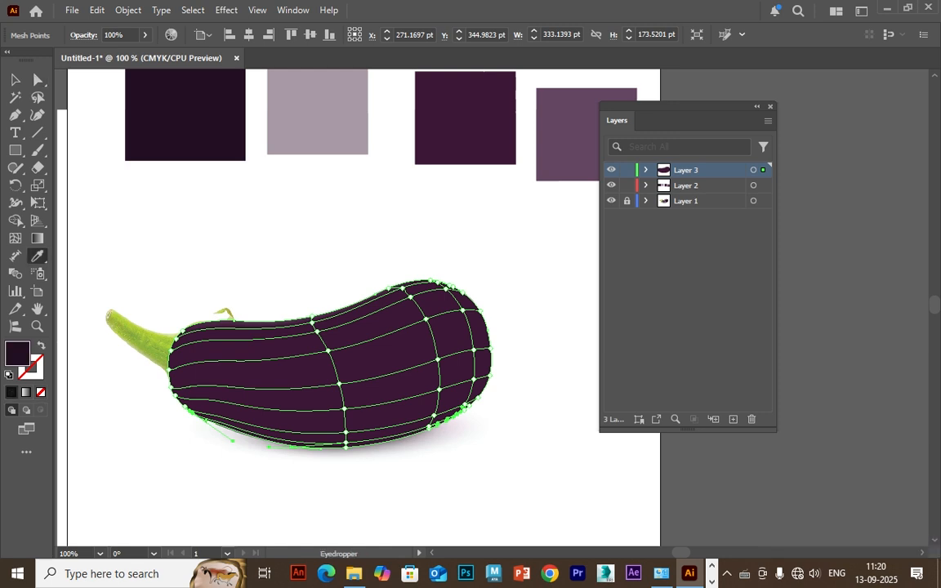
# Colour the mesh point at the middle column's lower end with the first swatch's near-black purple, then reselect the whole mesh.
pyautogui.press('a')
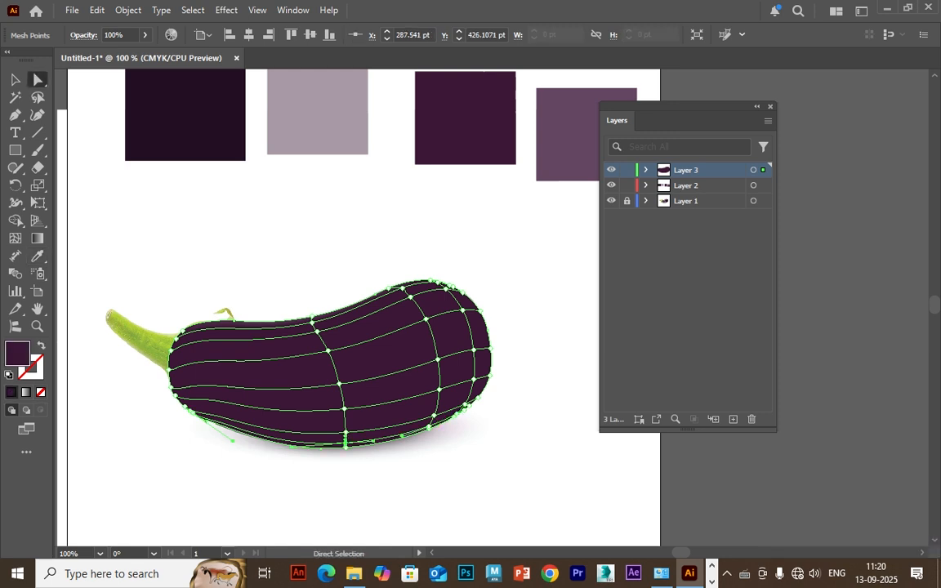
pyautogui.click(37, 256)
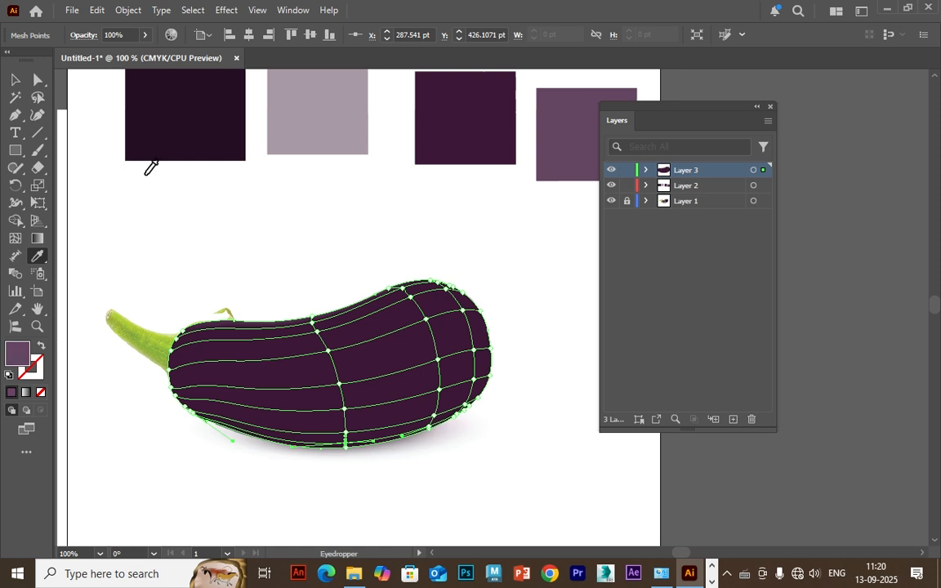
pyautogui.click(175, 146)
pyautogui.click(175, 146)
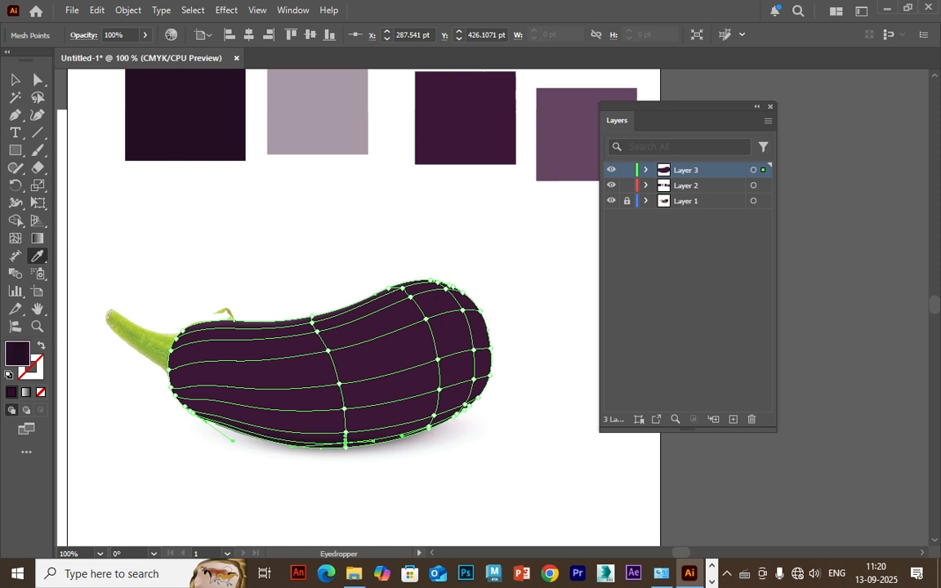
pyautogui.click(14, 80)
pyautogui.click(156, 225)
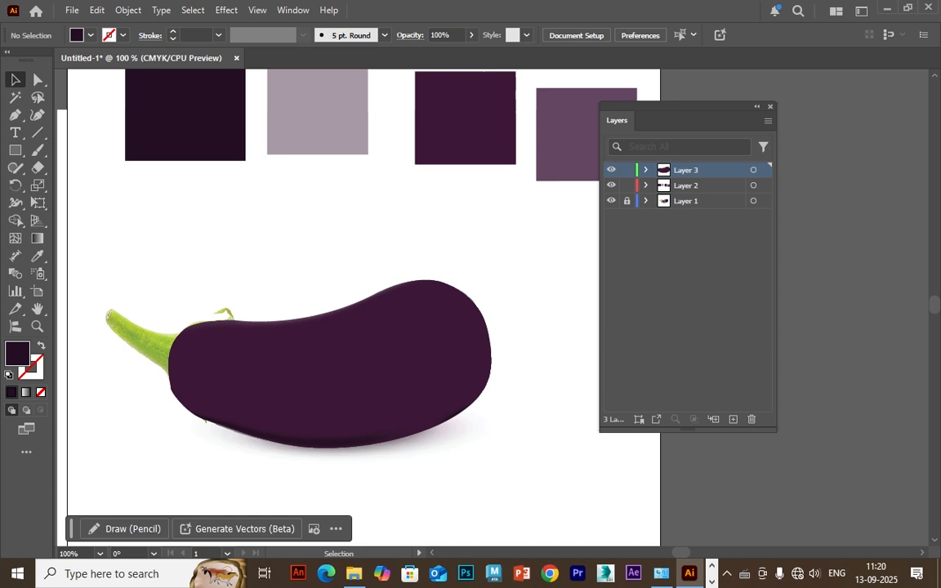
pyautogui.click(270, 363)
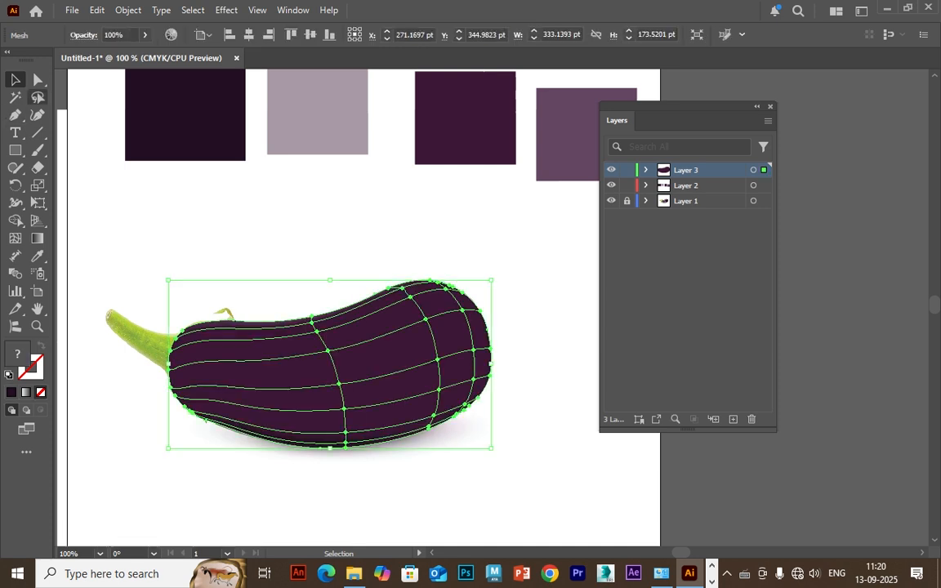
# Colour the middle and right columns' mesh points just inside the body's upper edge with the fourth swatch's lighter purple, then deselect.
pyautogui.click(37, 97)
pyautogui.click(38, 80)
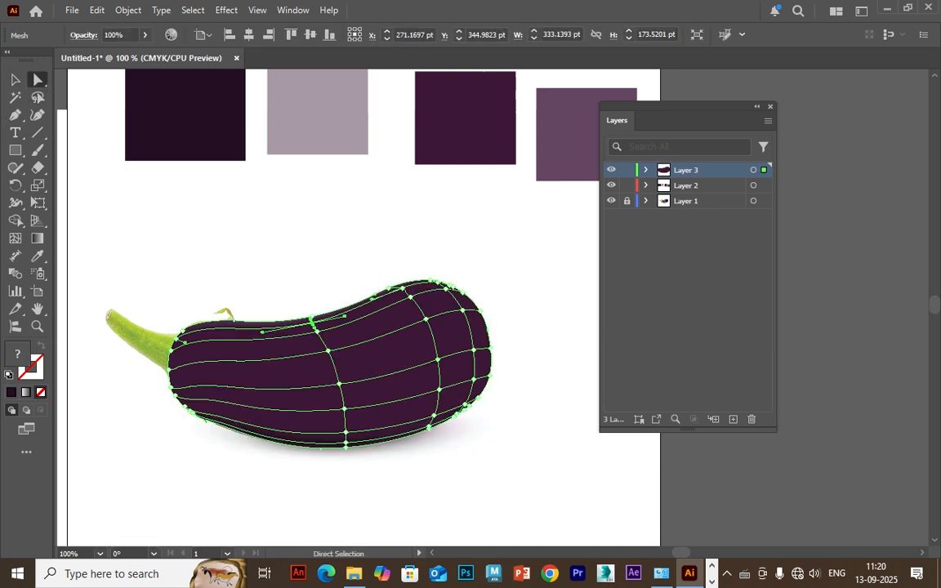
pyautogui.click(311, 324)
pyautogui.keyDown('shift'); pyautogui.click(402, 288); pyautogui.keyUp('shift')
pyautogui.click(38, 256)
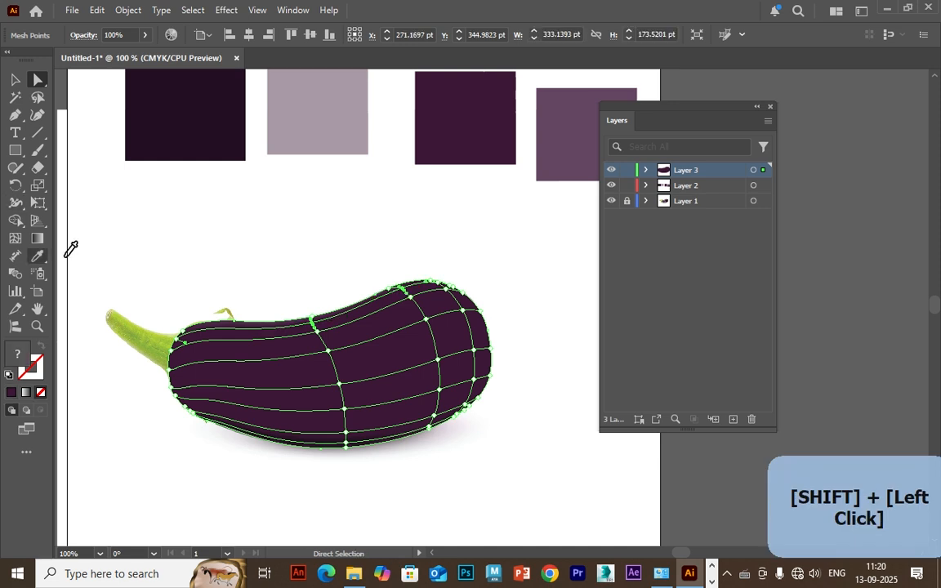
pyautogui.click(270, 149)
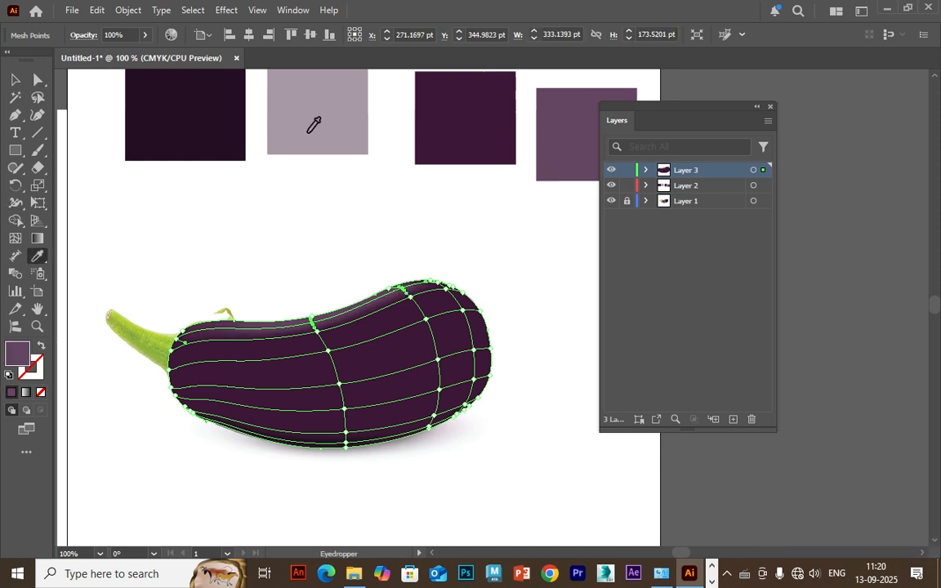
pyautogui.press('v')
pyautogui.hotkey('ctrl', 'shift', 'a')
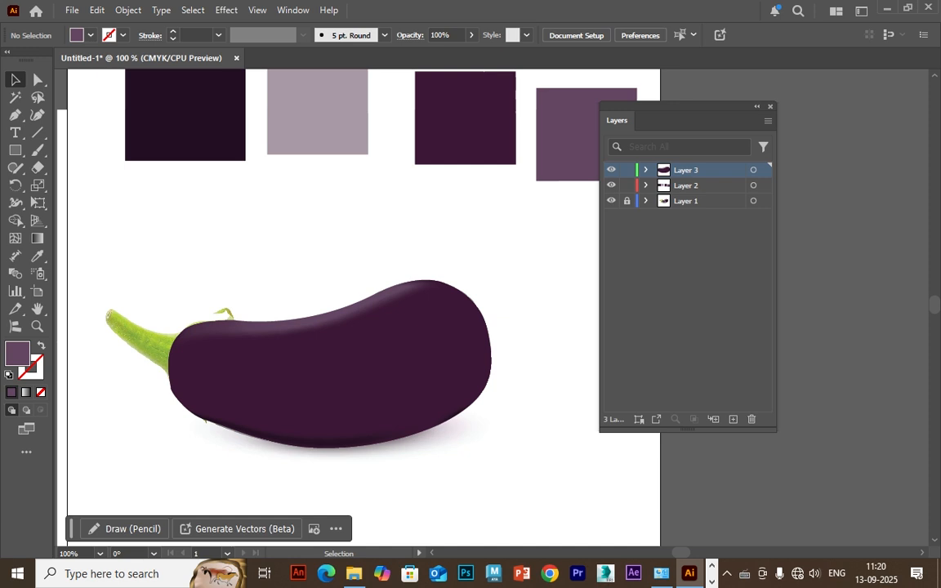
# Colour the middle column's mesh points in the lower half and near the upper edge with the first swatch's near-black purple.
pyautogui.click(327, 368)
pyautogui.click(37, 97)
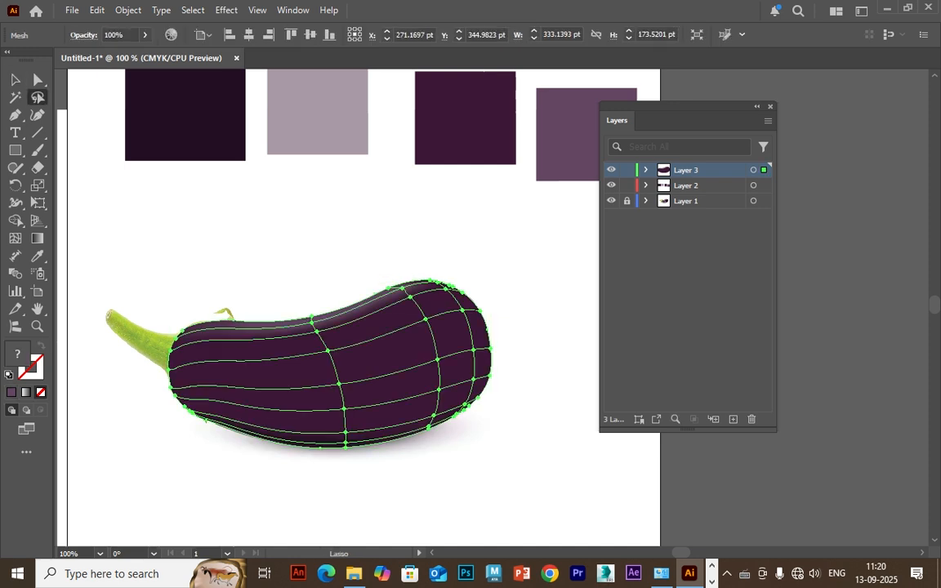
pyautogui.click(37, 79)
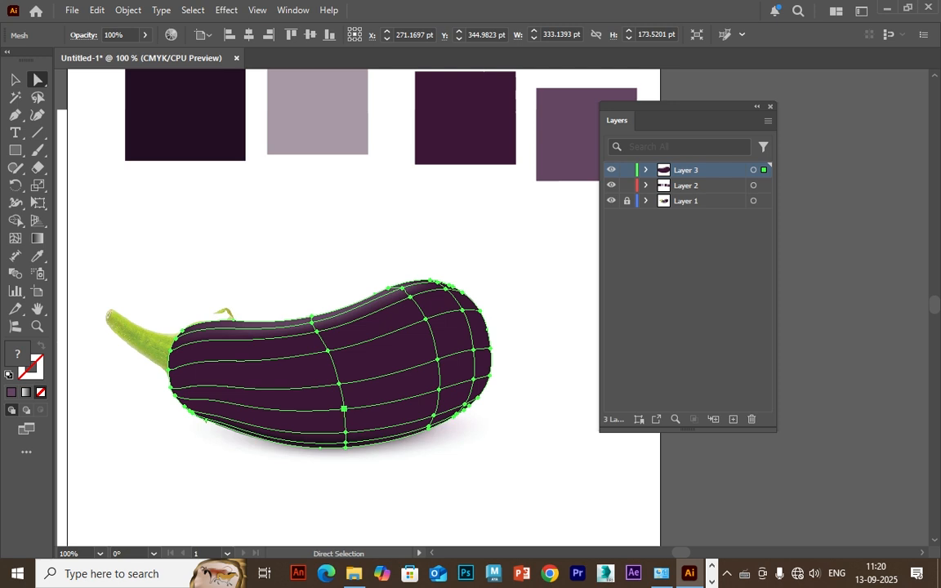
pyautogui.click(343, 408)
pyautogui.click(37, 256)
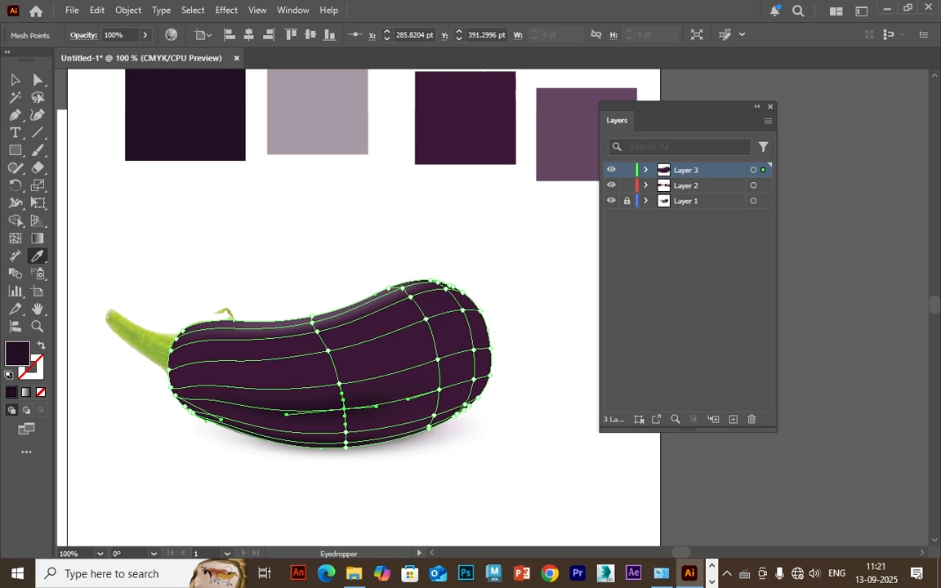
pyautogui.click(37, 79)
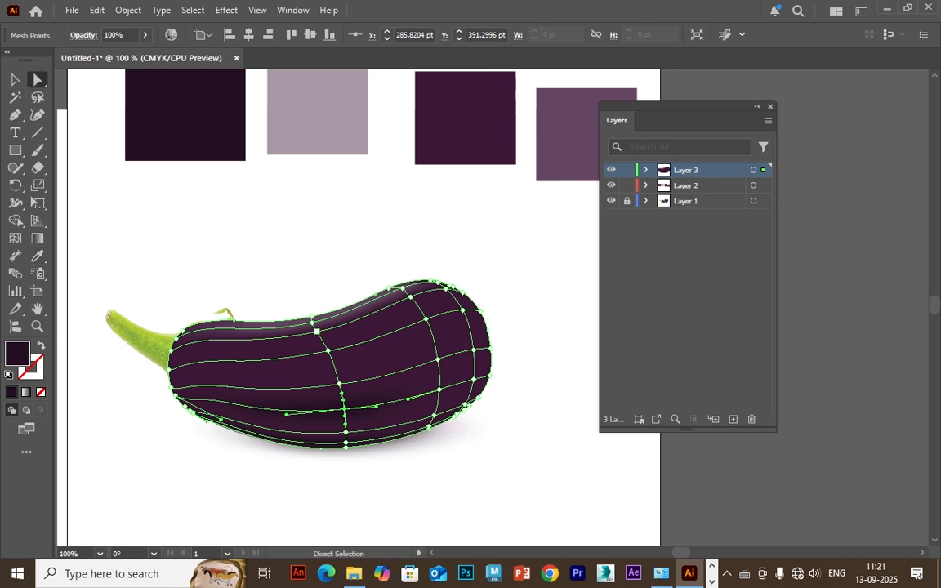
pyautogui.click(317, 332)
pyautogui.click(37, 256)
pyautogui.press('a')
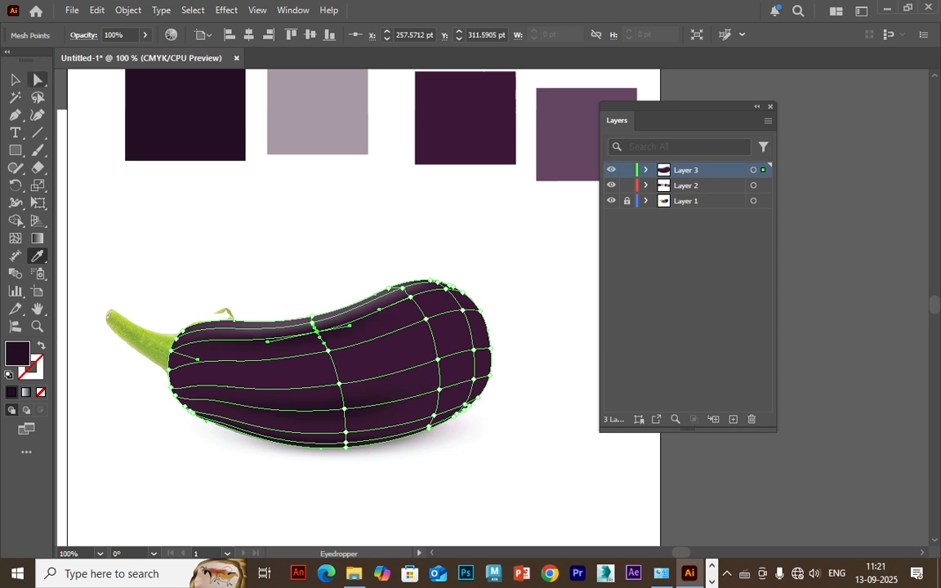
# Colour the middle column's mesh point in the upper half with the second swatch's pale mauve as a highlight, then deselect.
pyautogui.click(327, 351)
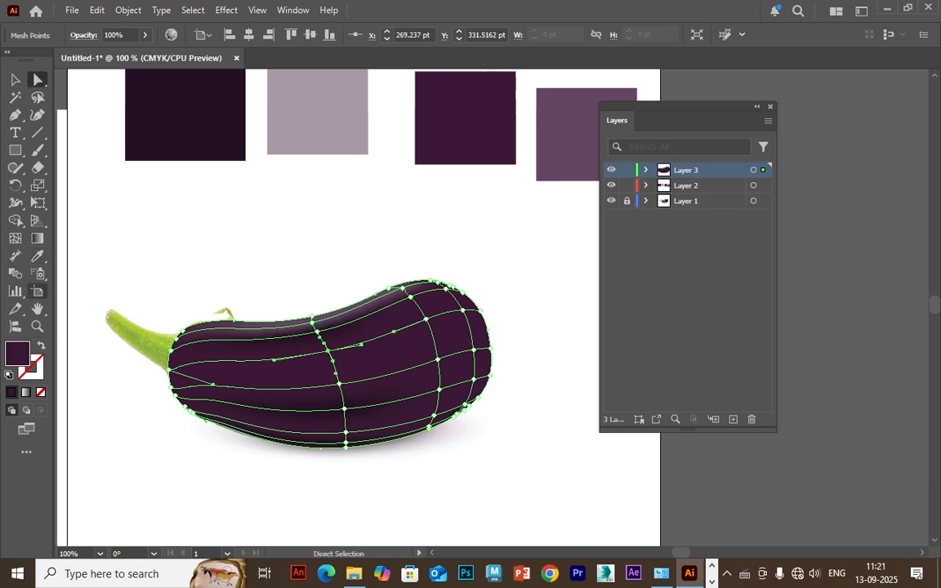
pyautogui.click(37, 256)
pyautogui.click(317, 112)
pyautogui.press('a')
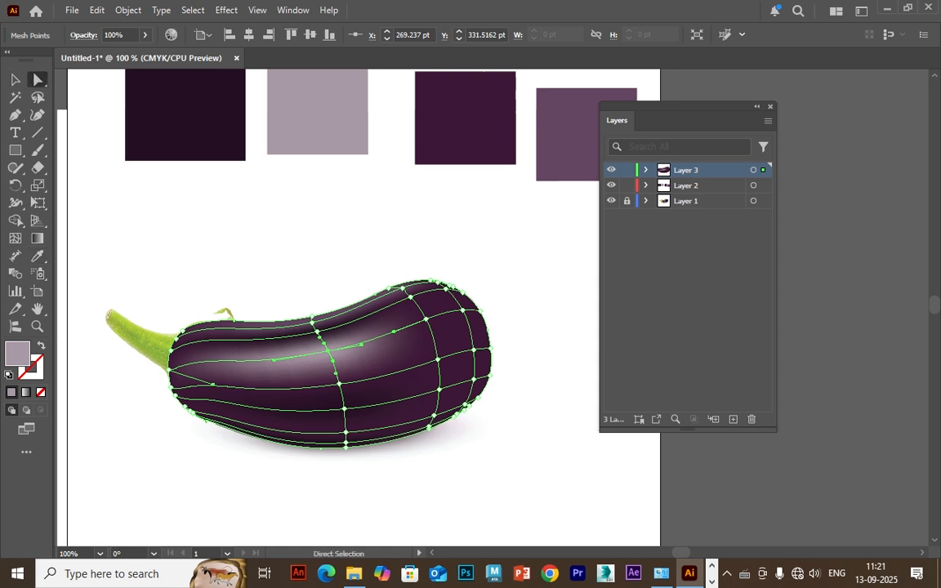
pyautogui.hotkey('ctrl', 'shift', 'a')
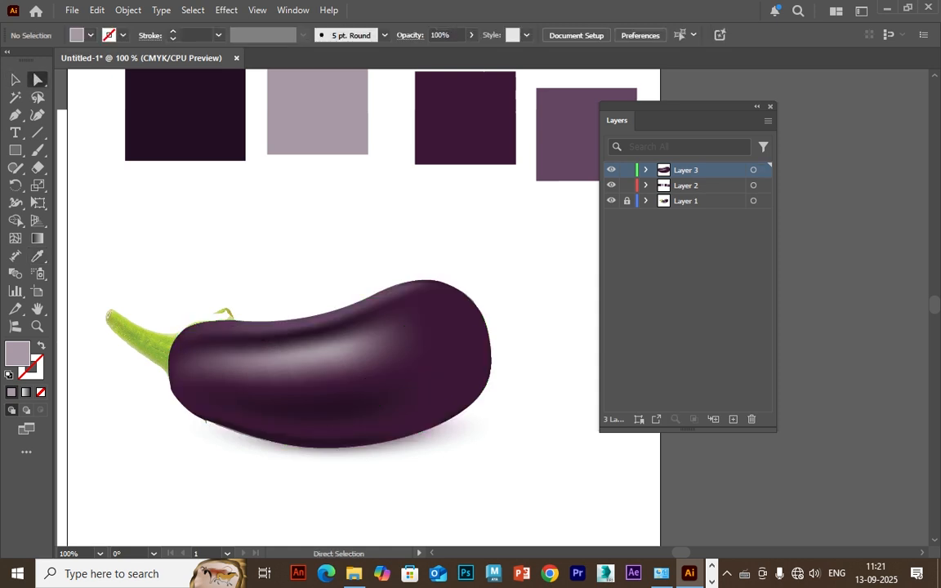
# Check the photo by hiding and showing Layer 3, then colour the middle column's mesh point in the lower half with the second swatch's pale mauve.
pyautogui.hotkey('ctrl', 'a')
pyautogui.click(611, 169)
pyautogui.click(611, 170)
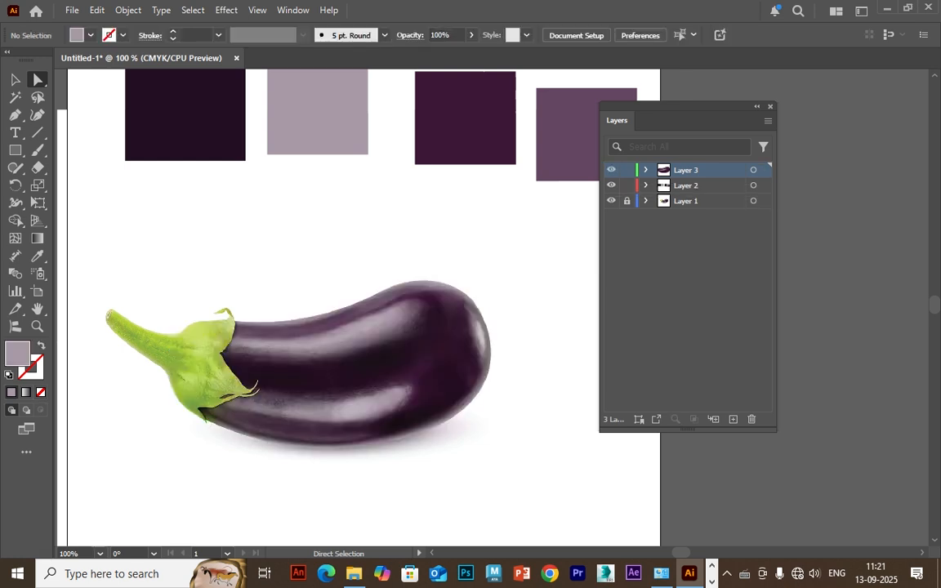
pyautogui.click(288, 397)
pyautogui.click(344, 408)
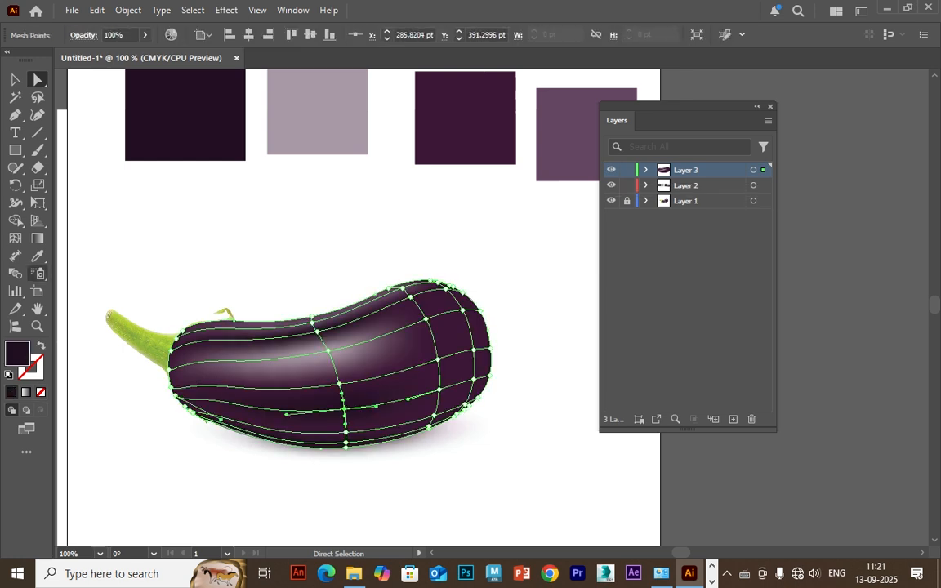
pyautogui.click(38, 256)
pyautogui.click(318, 118)
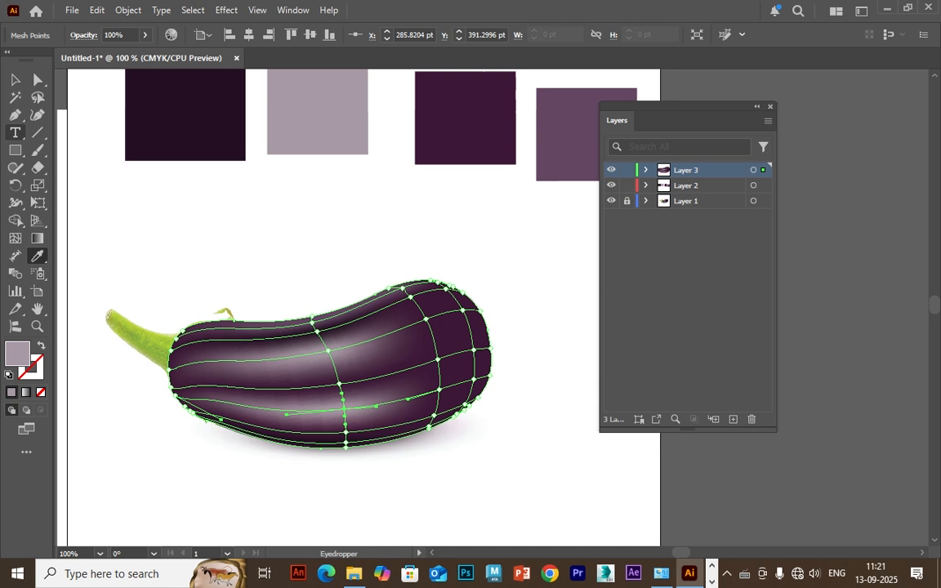
pyautogui.click(37, 80)
pyautogui.click(220, 245)
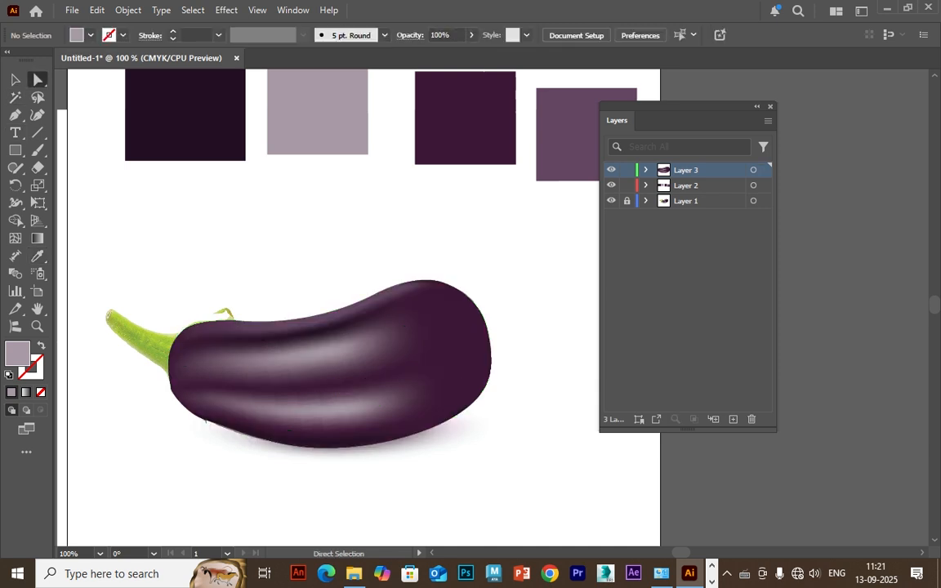
# Colour the middle column's mesh point between the two highlights with the third swatch's dark purple, then deselect.
pyautogui.click(338, 383)
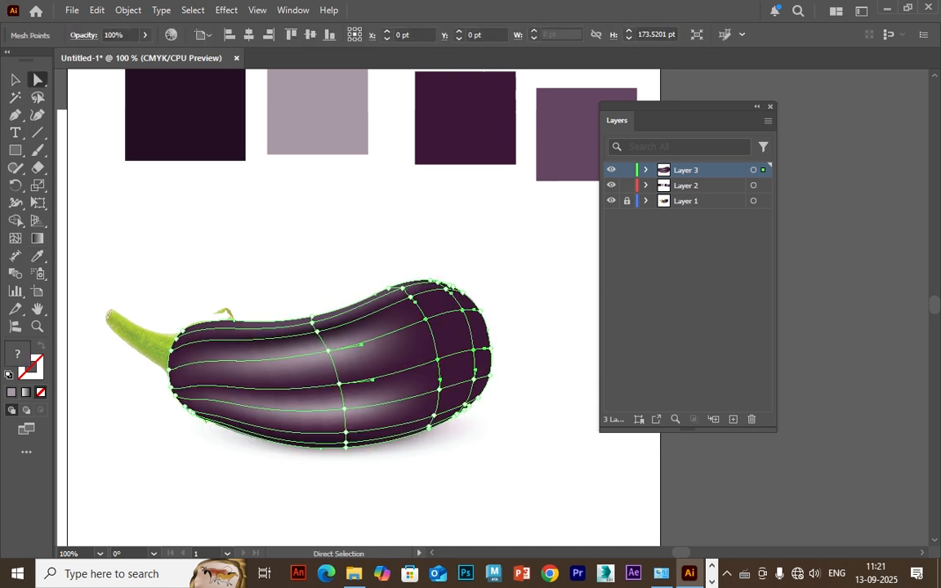
pyautogui.click(339, 383)
pyautogui.press('i')
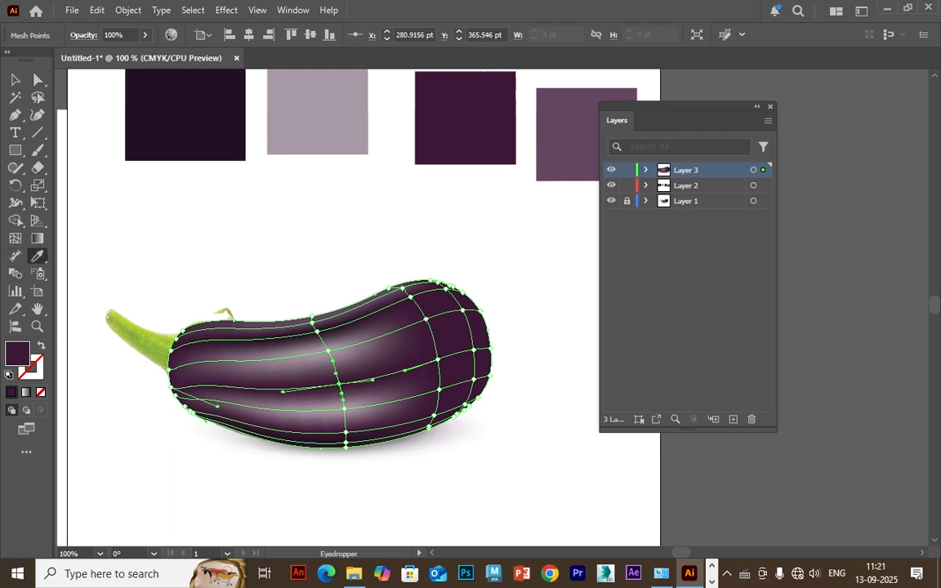
pyautogui.click(465, 122)
pyautogui.click(14, 80)
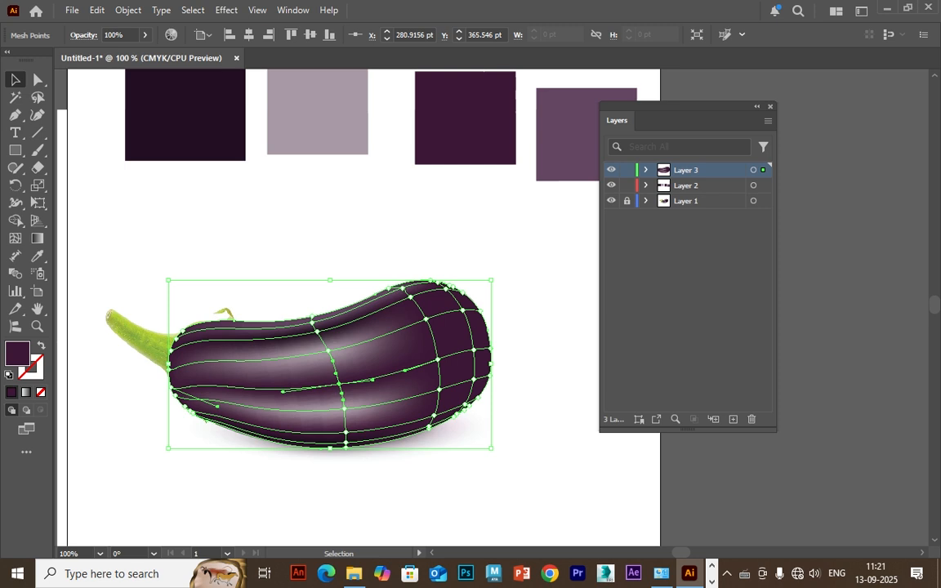
pyautogui.click(184, 488)
# Recolour the middle column's mesh point just above the upper highlight with the fourth swatch's lighter purple, then deselect.
pyautogui.click(261, 381)
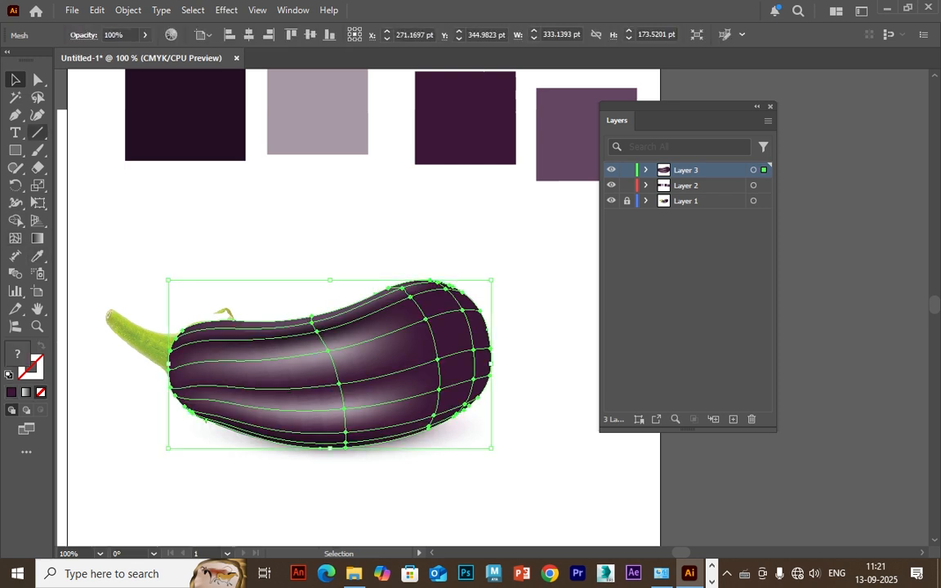
pyautogui.click(38, 79)
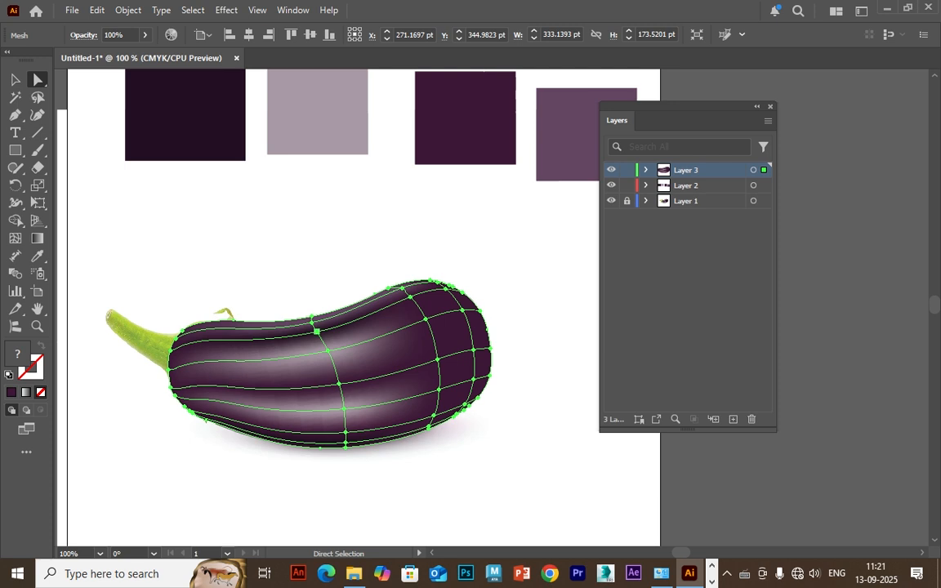
pyautogui.click(317, 331)
pyautogui.click(37, 256)
pyautogui.click(565, 139)
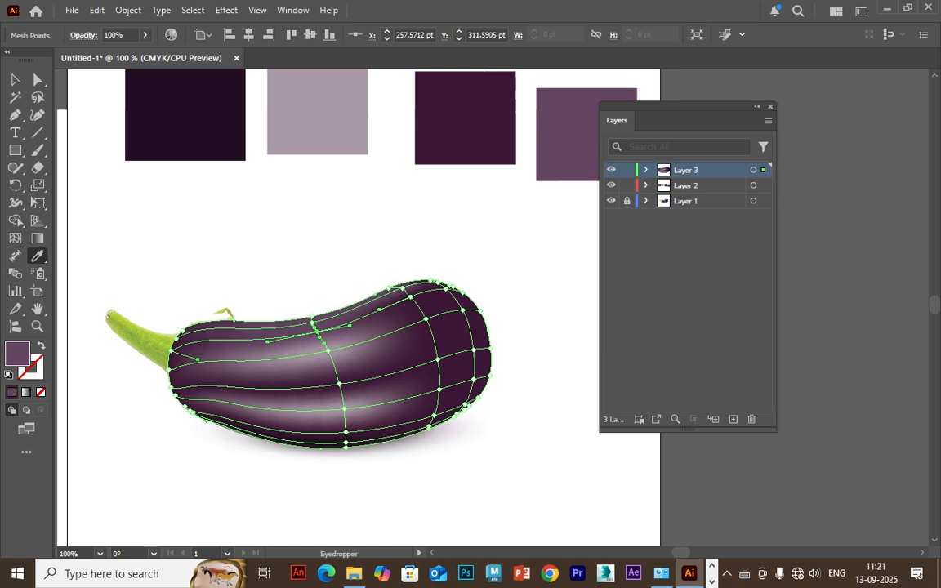
pyautogui.press('a')
pyautogui.hotkey('ctrl', 'shift', 'a')
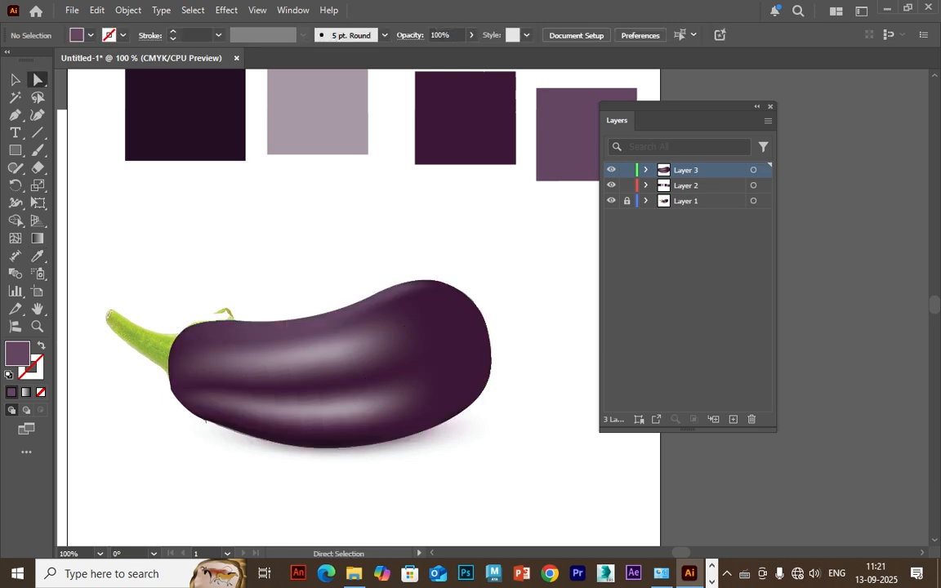
# Colour the mesh points along the middle and upper part of the rounded end's outer edge with the second swatch's pale mauve, then deselect.
pyautogui.click(389, 388)
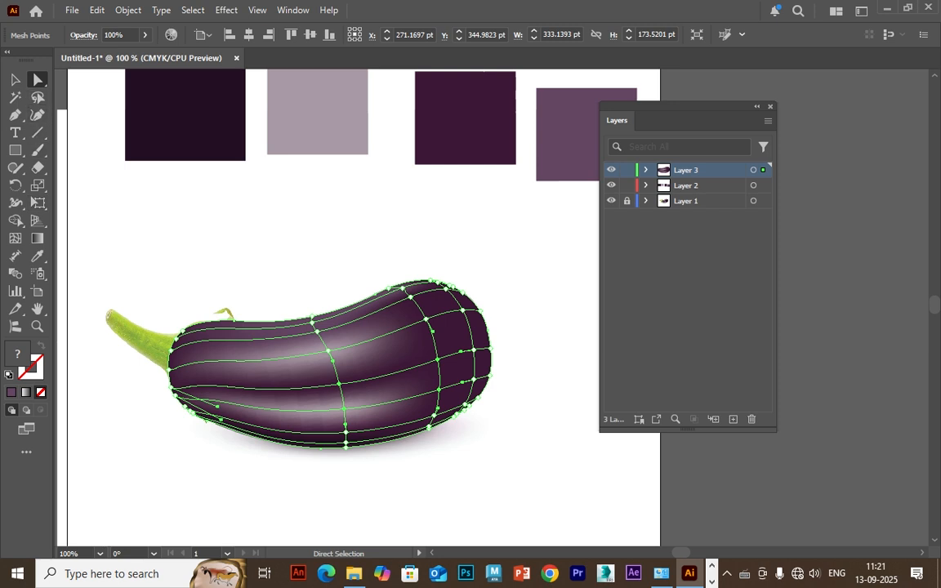
pyautogui.moveTo(508, 321); pyautogui.dragTo(487, 357)
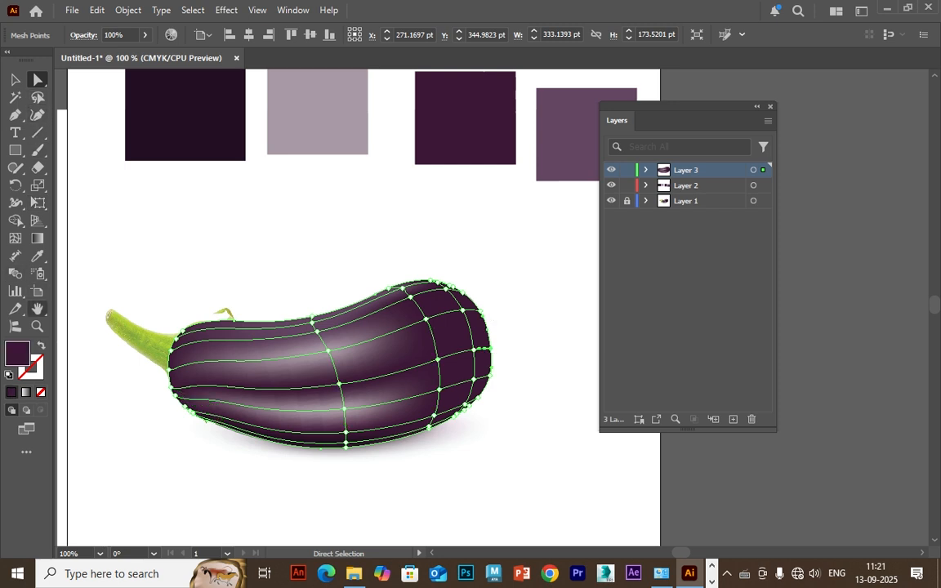
pyautogui.click(36, 256)
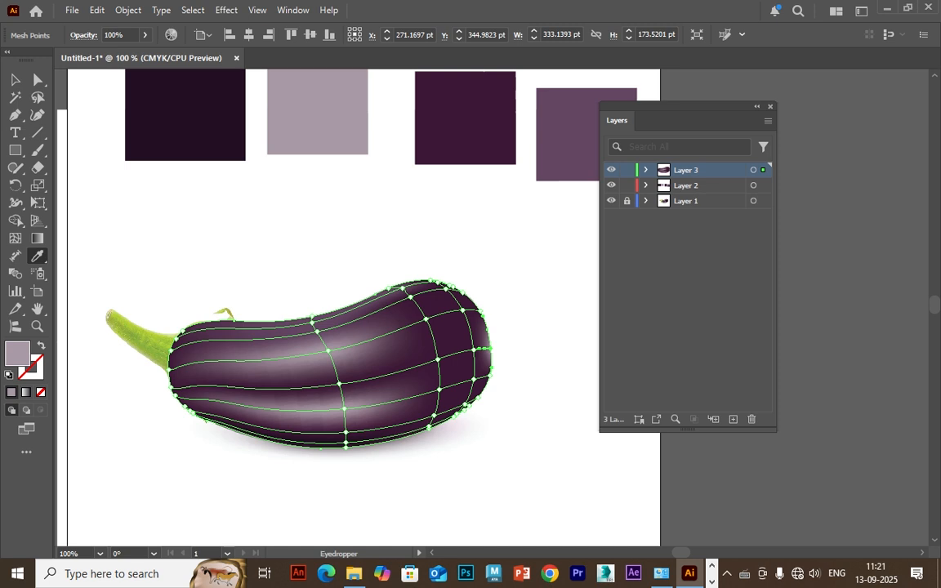
pyautogui.click(37, 77)
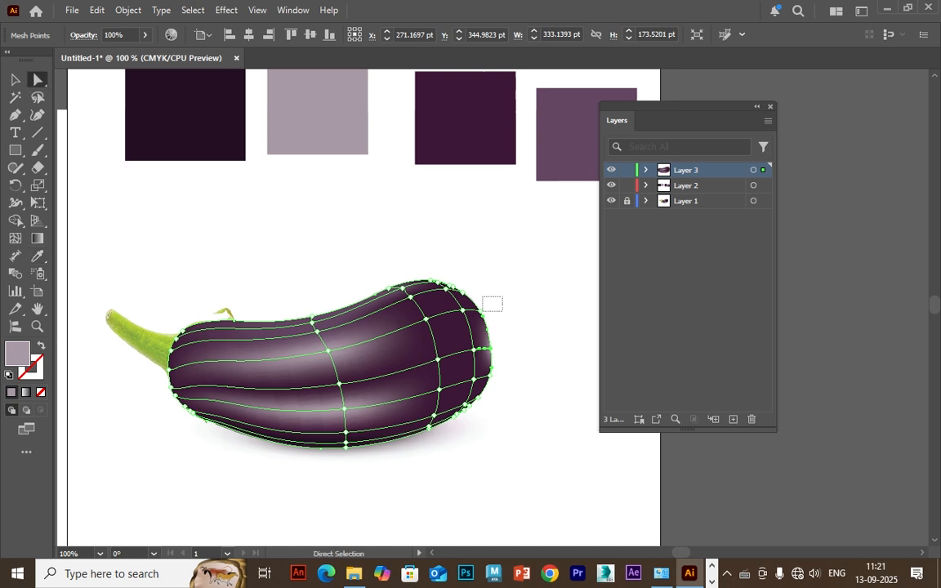
pyautogui.moveTo(483, 312); pyautogui.dragTo(474, 316)
pyautogui.click(36, 256)
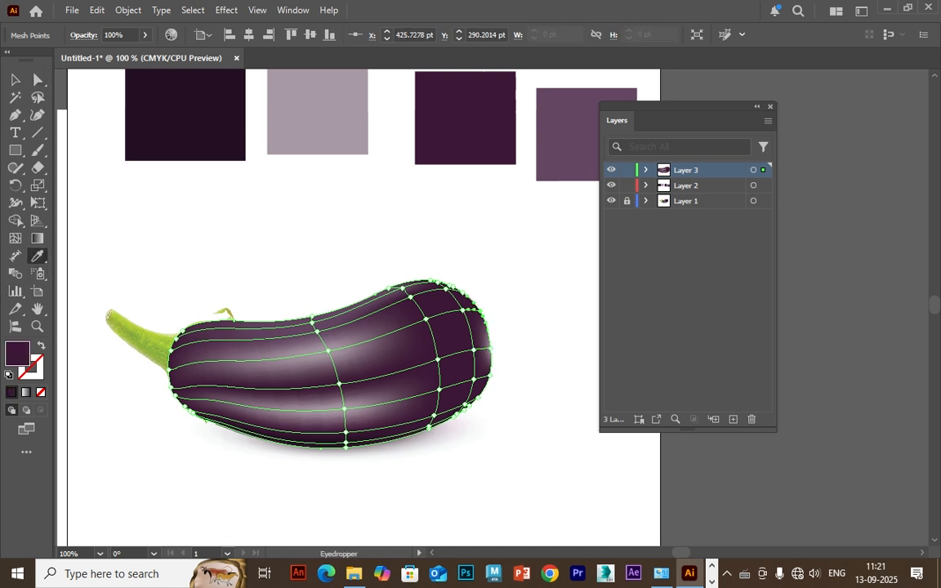
pyautogui.click(316, 123)
pyautogui.click(14, 80)
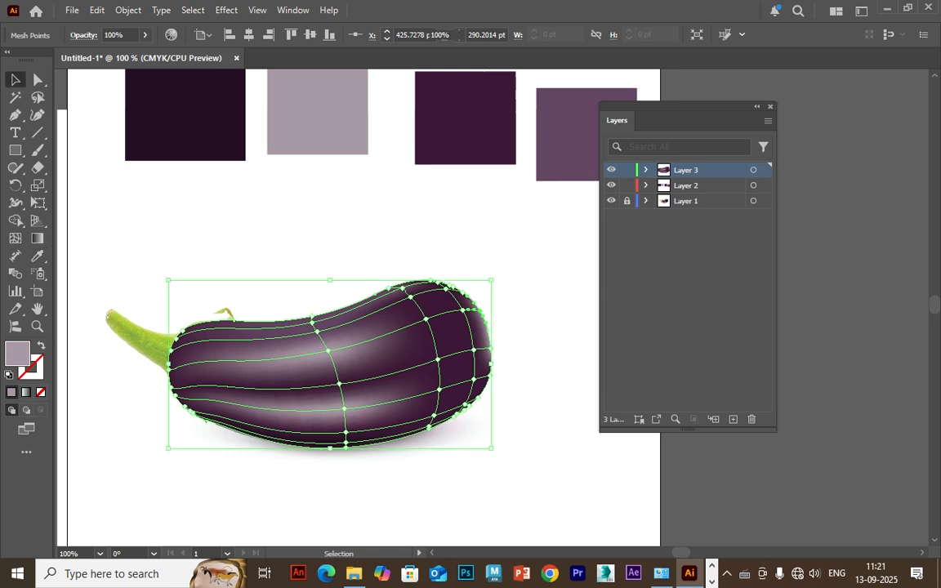
pyautogui.click(336, 253)
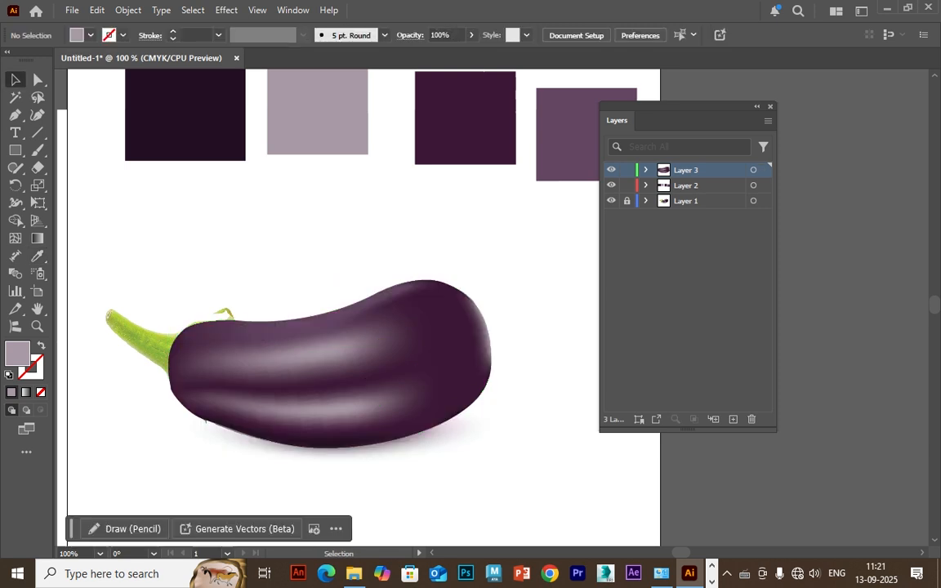
# Check the photo beneath Layer 3, then colour the mesh points along the rounded end's lower edge with the first swatch's near-black purple.
pyautogui.click(611, 170)
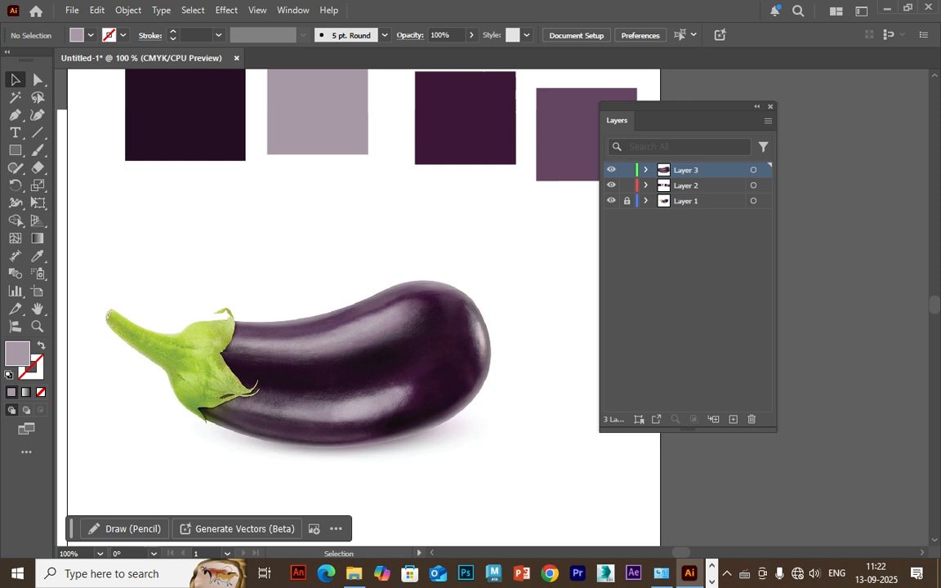
pyautogui.click(342, 356)
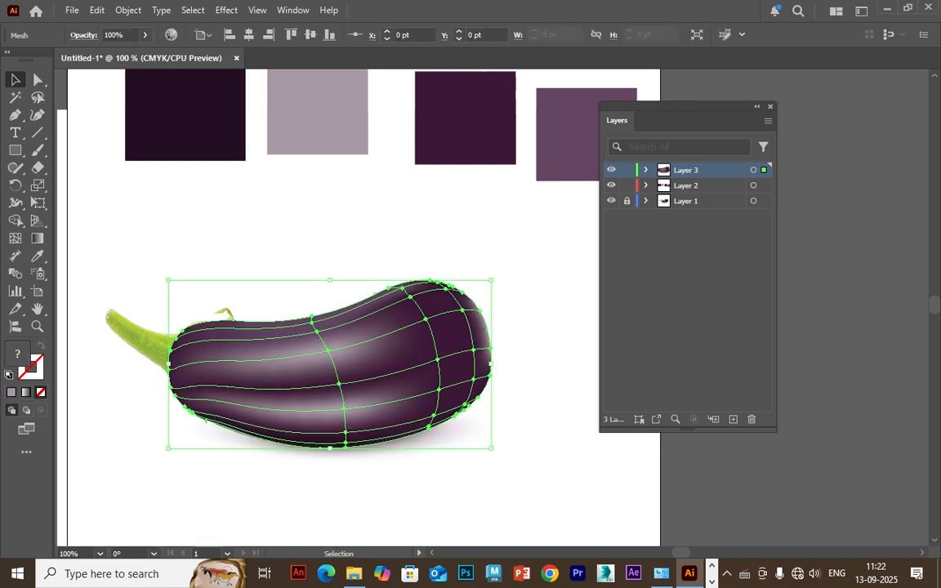
pyautogui.click(38, 81)
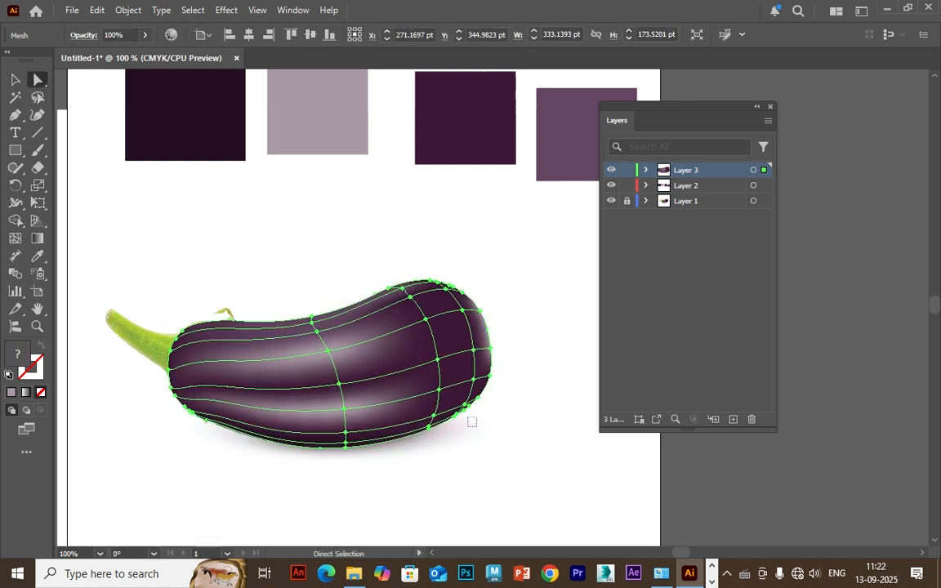
pyautogui.moveTo(476, 426); pyautogui.dragTo(453, 388)
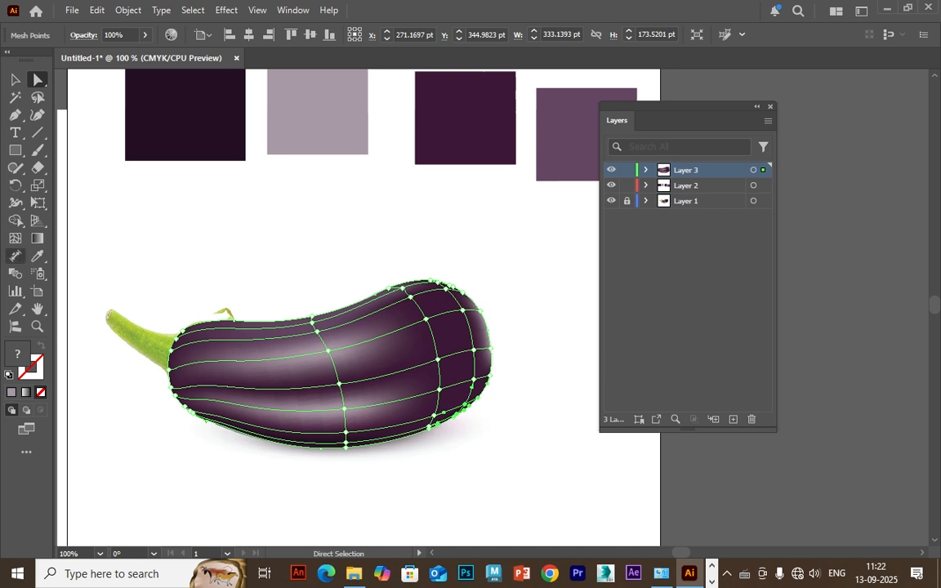
pyautogui.press('i')
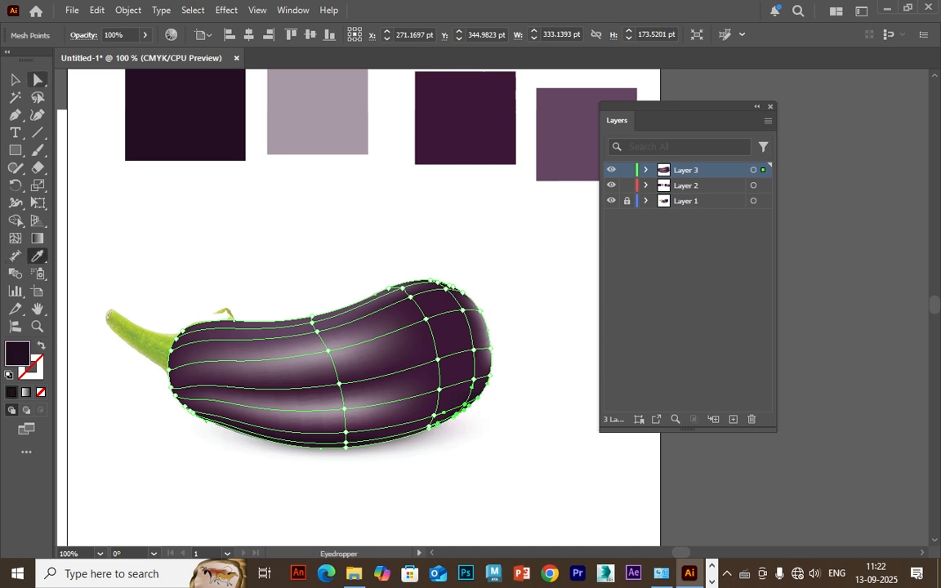
# Colour the inner mesh point in the rounded end's upper part with the fourth swatch's lighter purple, then deselect.
pyautogui.click(14, 80)
pyautogui.click(539, 473)
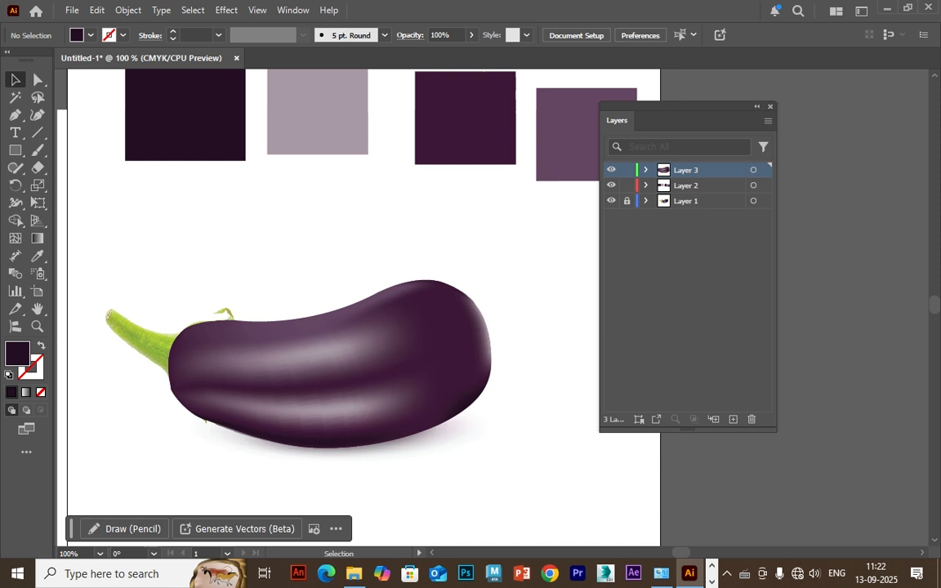
pyautogui.click(384, 368)
pyautogui.click(38, 80)
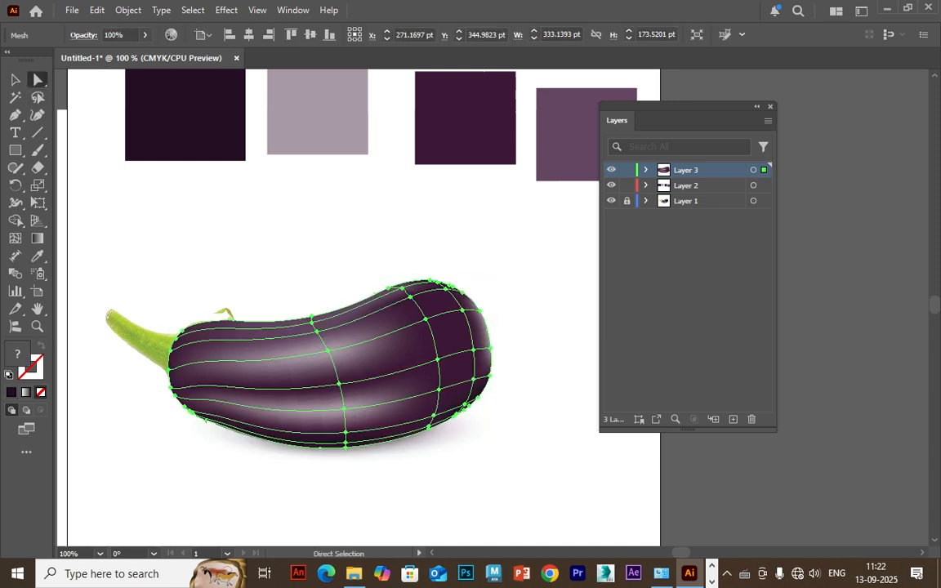
pyautogui.click(462, 310)
pyautogui.click(38, 257)
pyautogui.click(568, 137)
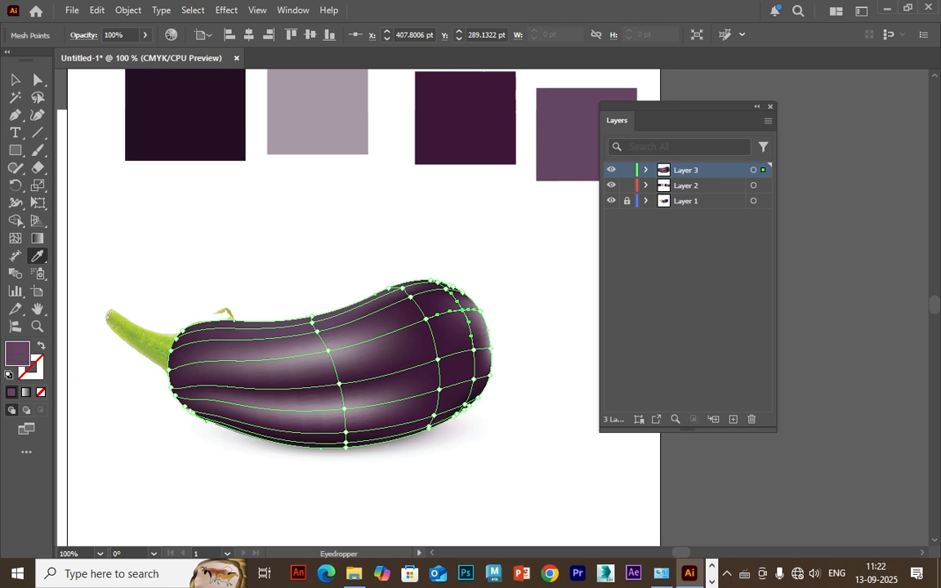
pyautogui.press('v')
pyautogui.hotkey('ctrl', 'shift', 'a')
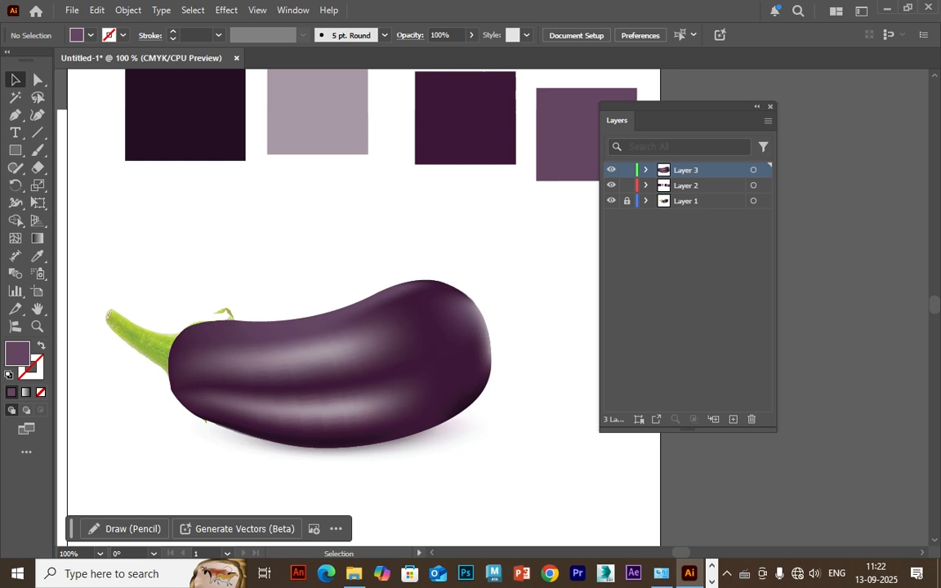
# Hide Layer 3 to reveal the photo and add a new Layer 4 above it for the stem.
pyautogui.hotkey('ctrl', '+')
pyautogui.moveTo(326, 343); pyautogui.dragTo(488, 298)
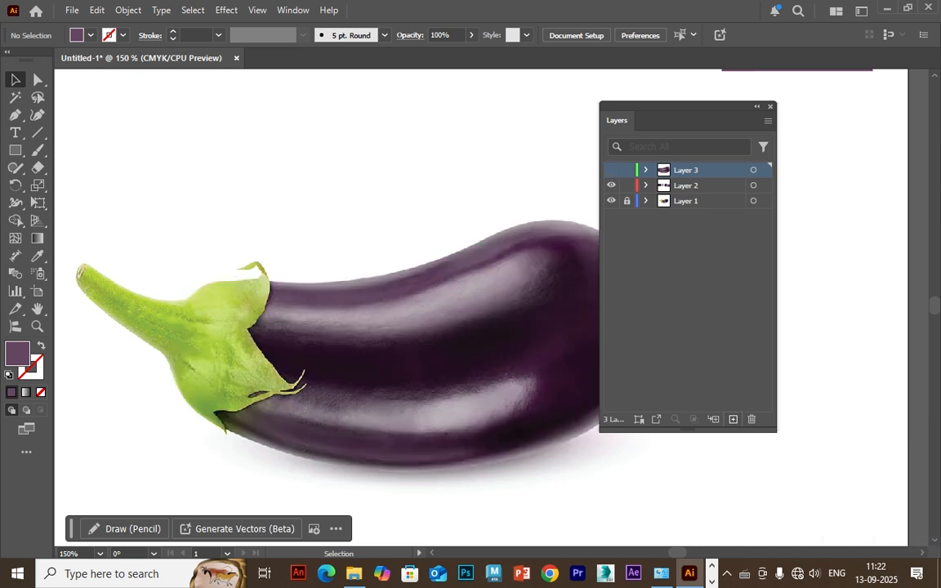
pyautogui.hotkey('ctrl', 'l')
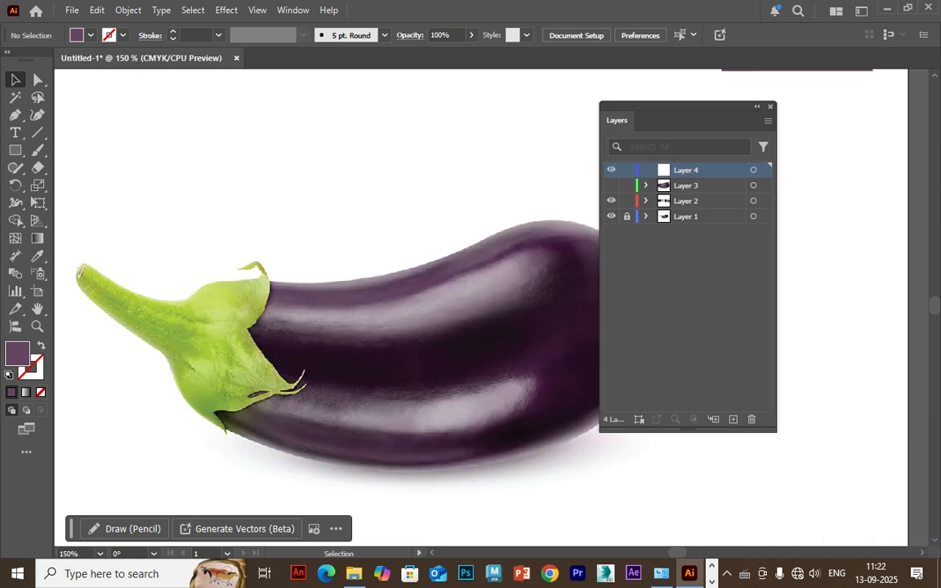
# Trace the green stem and leafy cap as a closed Pen path on Layer 4, with a purple stroke and no fill.
pyautogui.press('p')
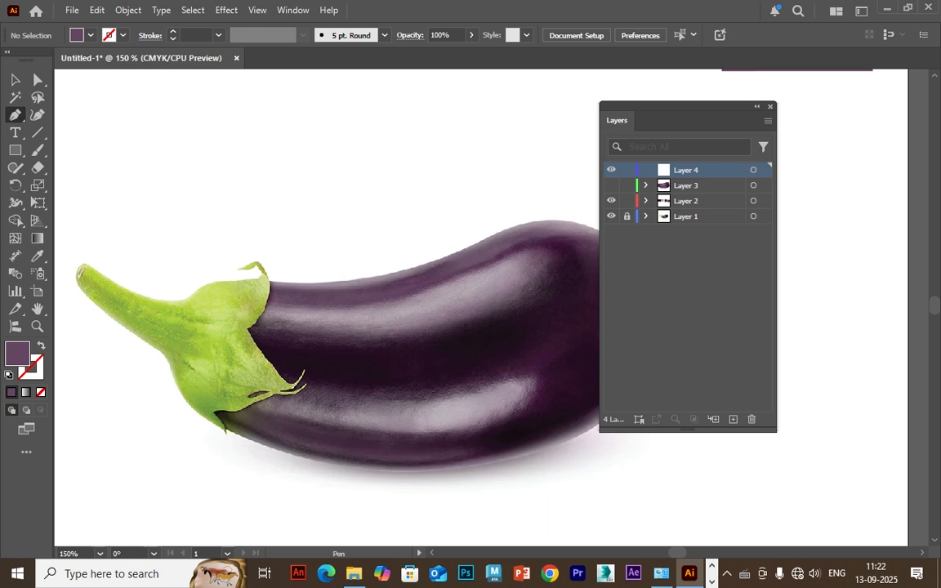
pyautogui.click(225, 433)
pyautogui.moveTo(174, 379); pyautogui.dragTo(134, 335)
pyautogui.hotkey('shift', 'x')
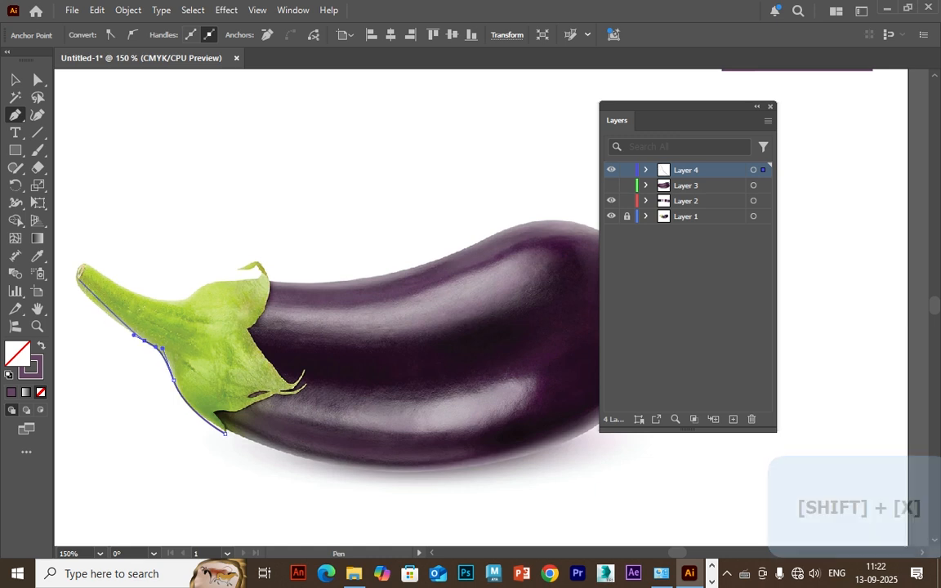
pyautogui.moveTo(76, 283); pyautogui.dragTo(76, 270)
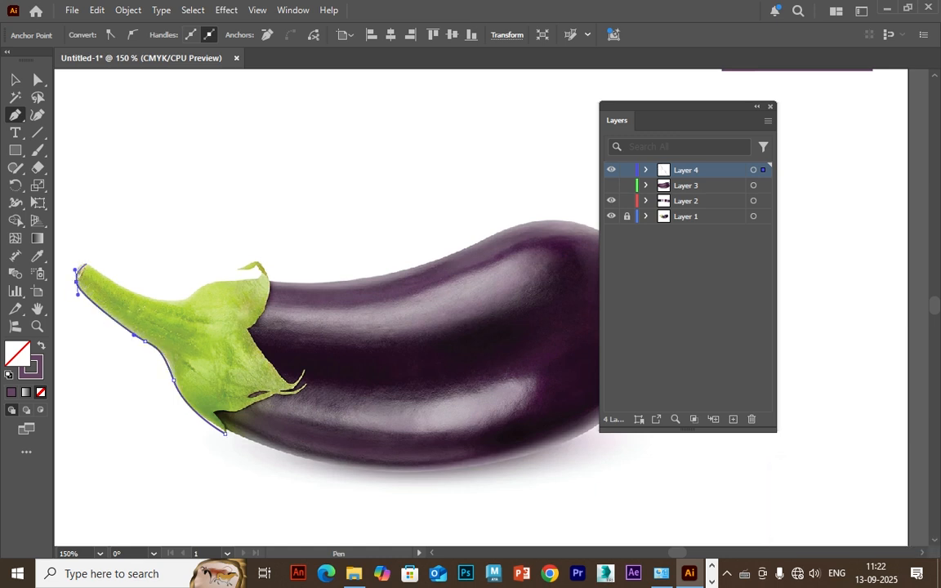
pyautogui.moveTo(165, 300); pyautogui.dragTo(217, 279)
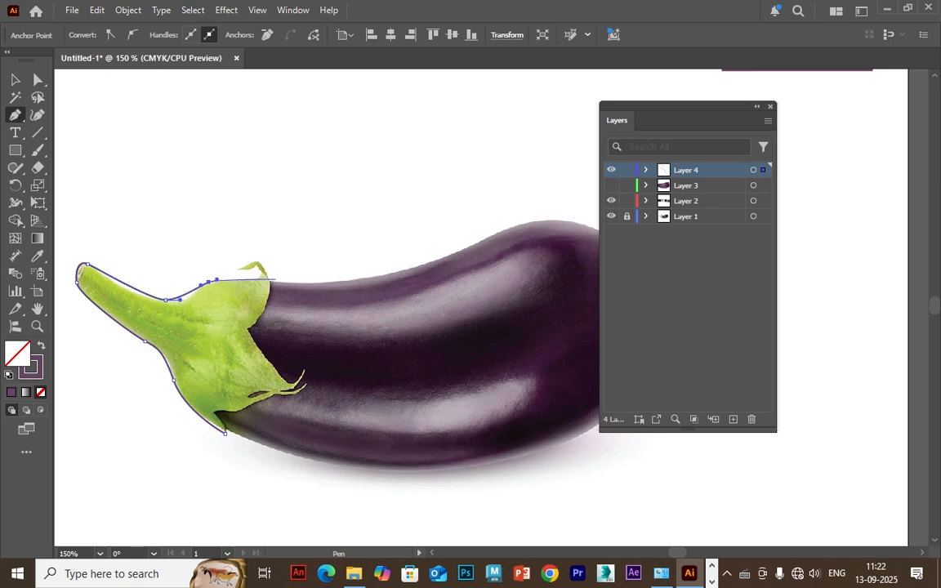
pyautogui.click(276, 273)
pyautogui.click(299, 387)
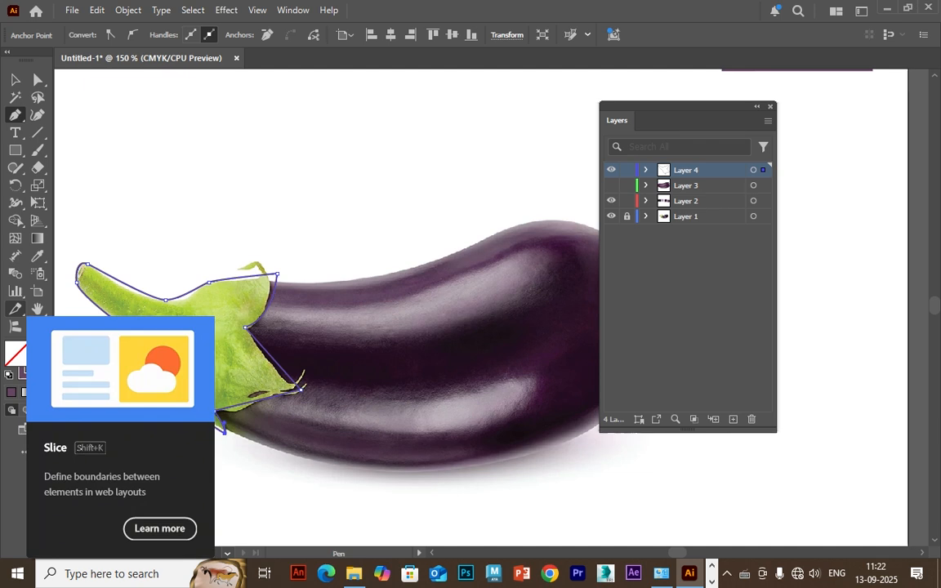
pyautogui.press('v')
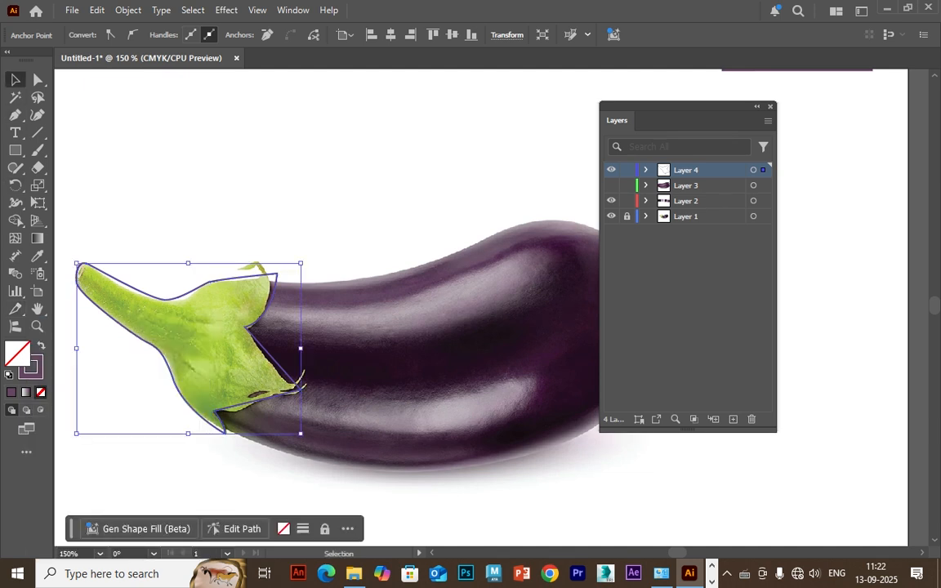
# Recolour the first swatch rectangle with a mid green sampled from the leafy cap in the photo.
pyautogui.hotkey('ctrl', '-')
pyautogui.hotkey('ctrl', '-')
pyautogui.moveTo(490, 286); pyautogui.dragTo(343, 351)
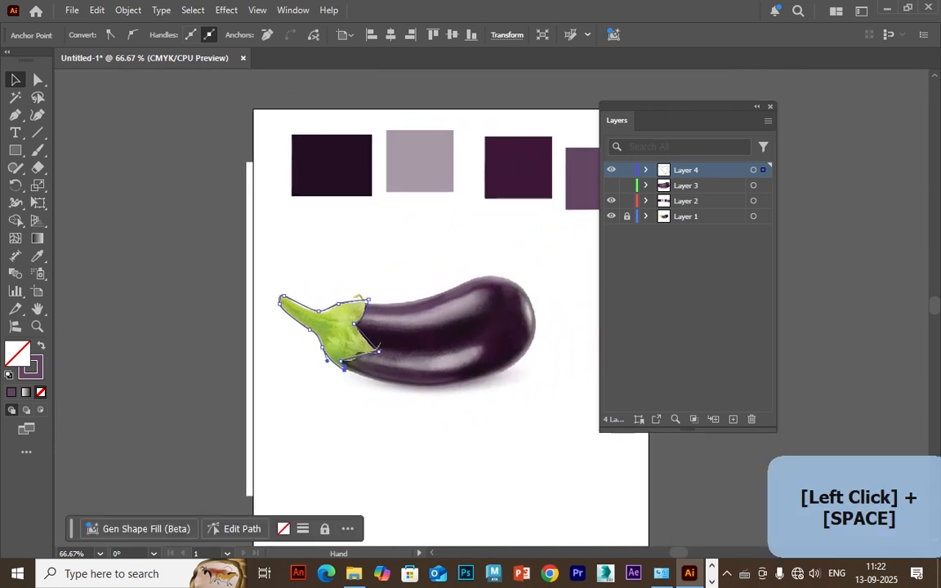
pyautogui.hotkey('ctrl', '+')
pyautogui.moveTo(490, 286); pyautogui.dragTo(257, 439)
pyautogui.moveTo(252, 237); pyautogui.dragTo(237, 159)
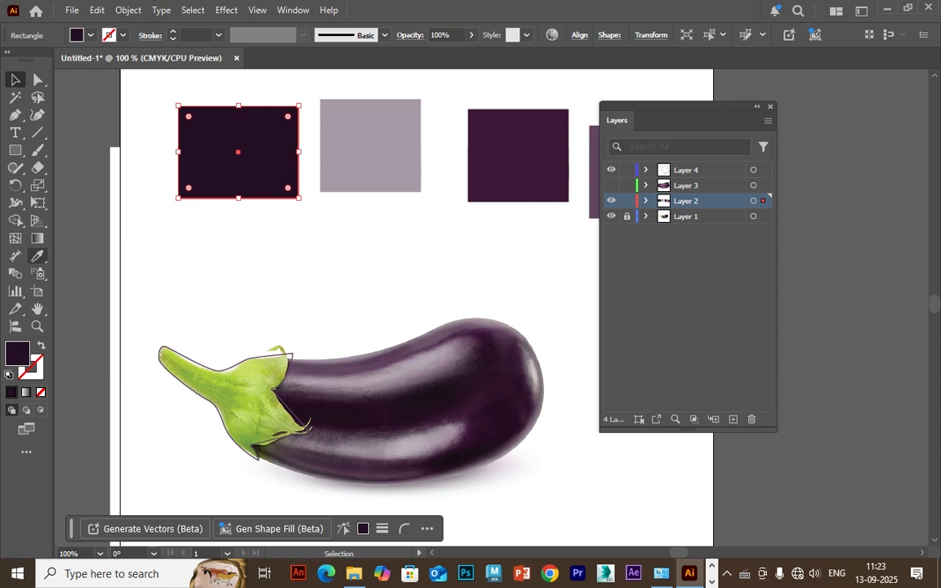
pyautogui.press('i')
pyautogui.click(239, 390)
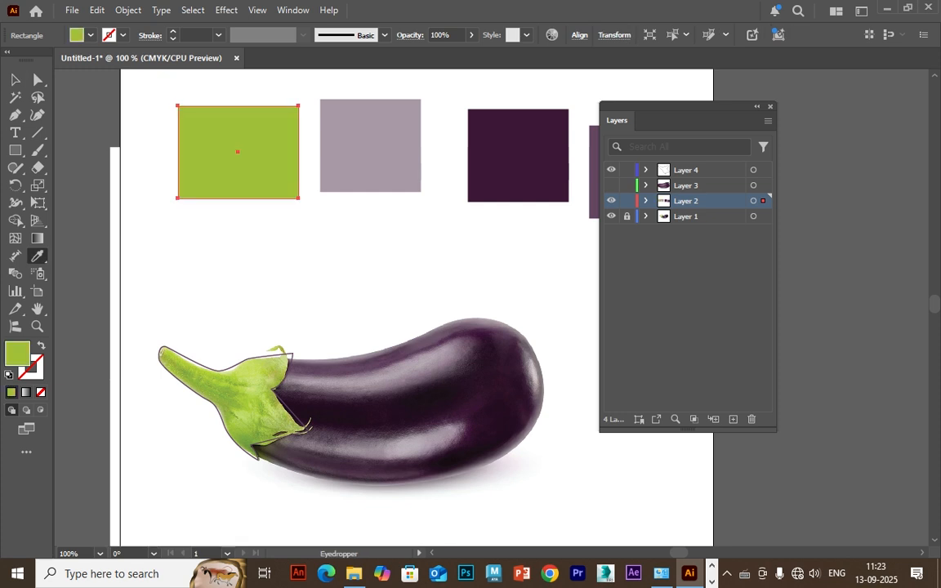
# Recolour the second swatch with a pale green and the third with a yellow-green sampled from the leafy cap.
pyautogui.press('v')
pyautogui.click(370, 155)
pyautogui.press('i')
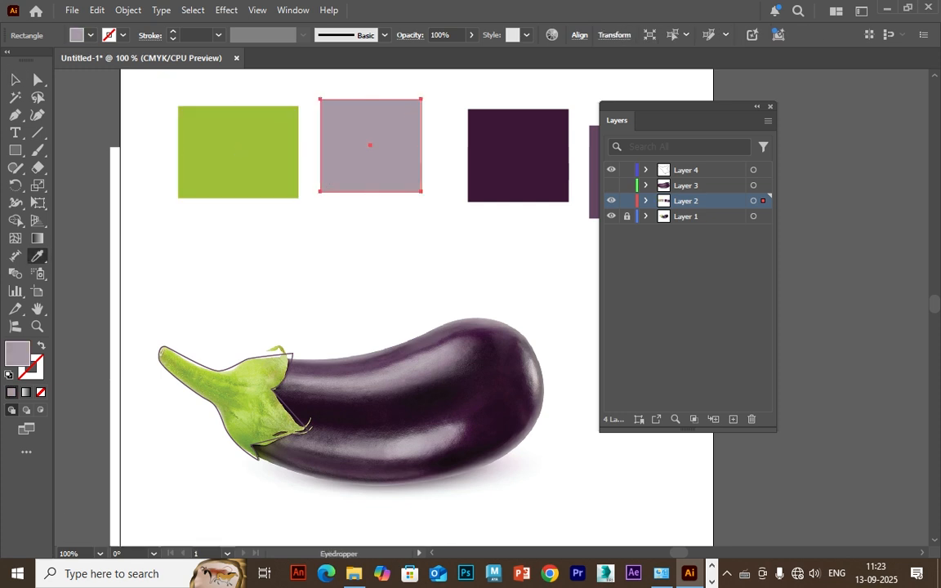
pyautogui.click(247, 389)
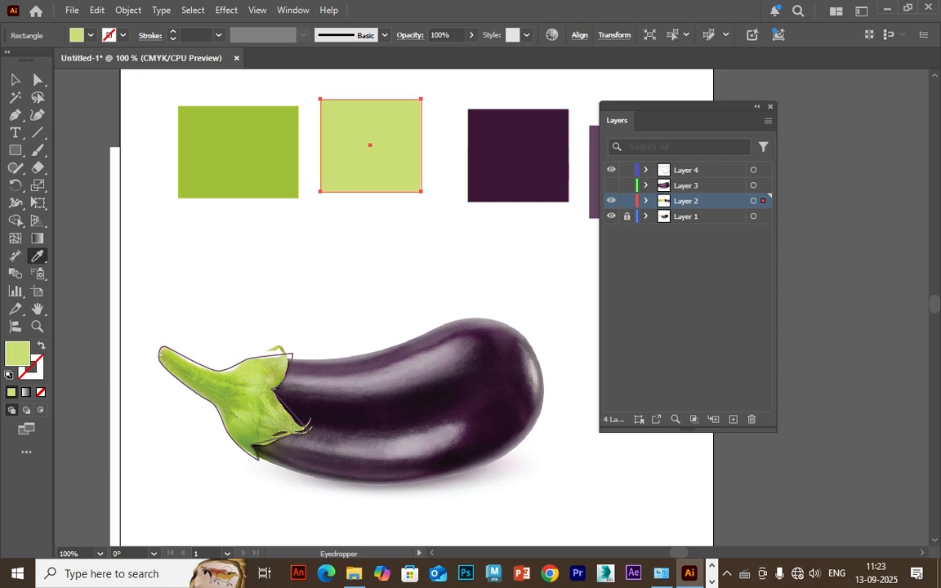
pyautogui.press('v')
pyautogui.click(518, 155)
pyautogui.press('i')
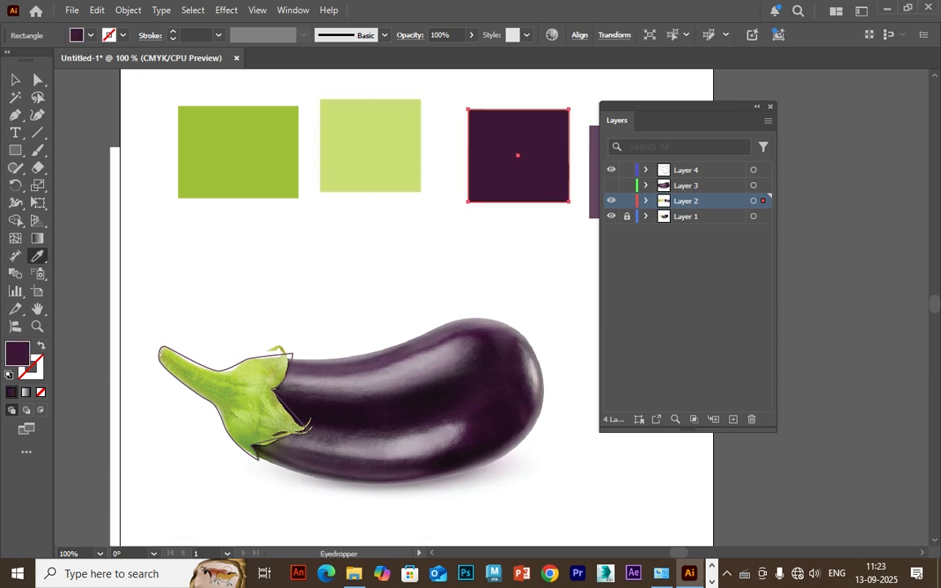
pyautogui.click(247, 391)
pyautogui.click(246, 395)
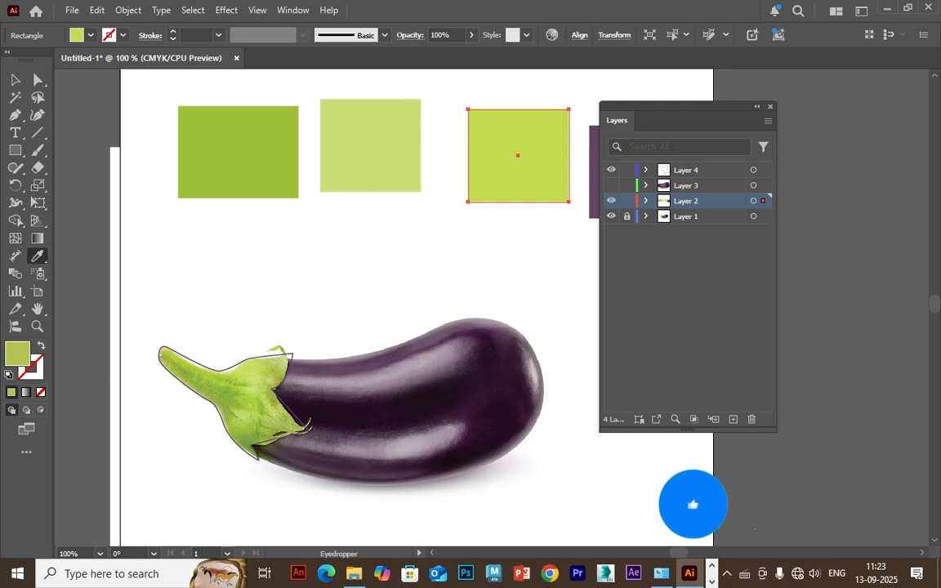
# Resample the leafy cap in the photo until the first swatch has a darker olive green.
pyautogui.press('v')
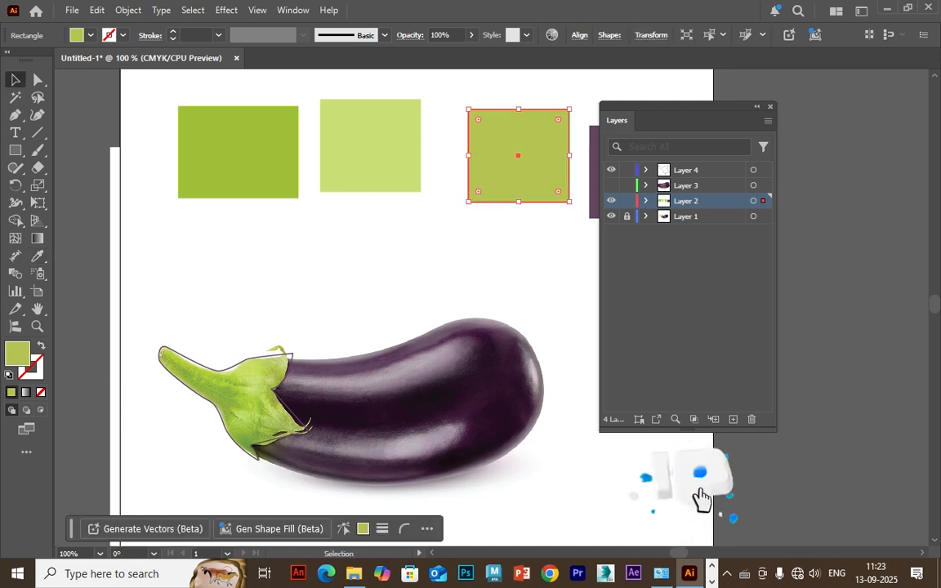
pyautogui.moveTo(245, 188); pyautogui.dragTo(235, 191)
pyautogui.click(235, 189)
pyautogui.press('i')
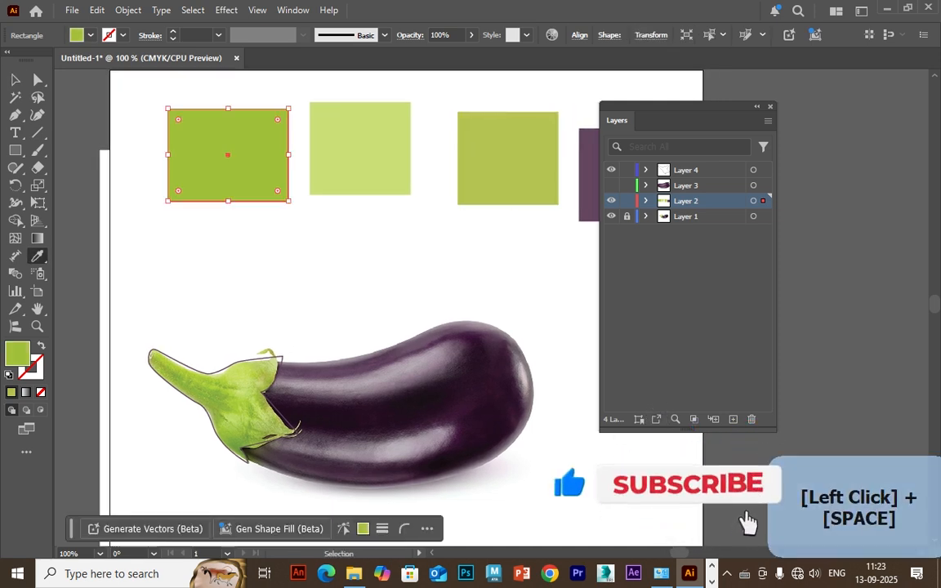
pyautogui.click(237, 408)
pyautogui.click(216, 412)
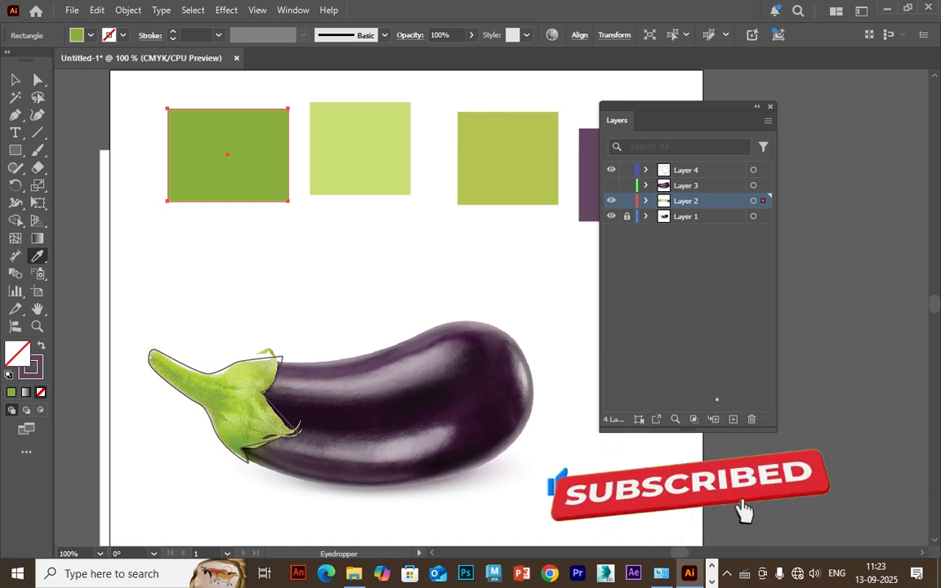
pyautogui.click(234, 409)
pyautogui.click(233, 401)
pyautogui.click(233, 402)
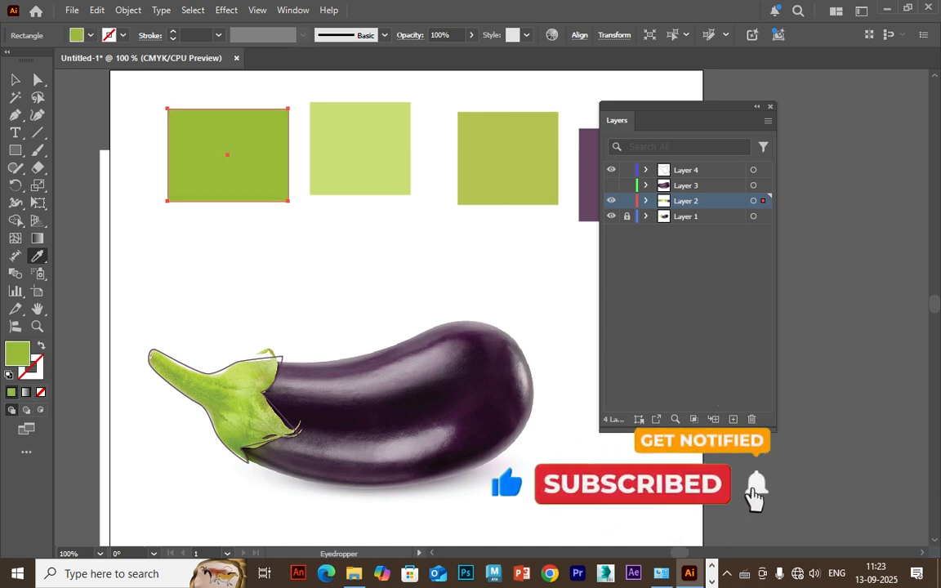
pyautogui.hotkey('ctrl', '+')
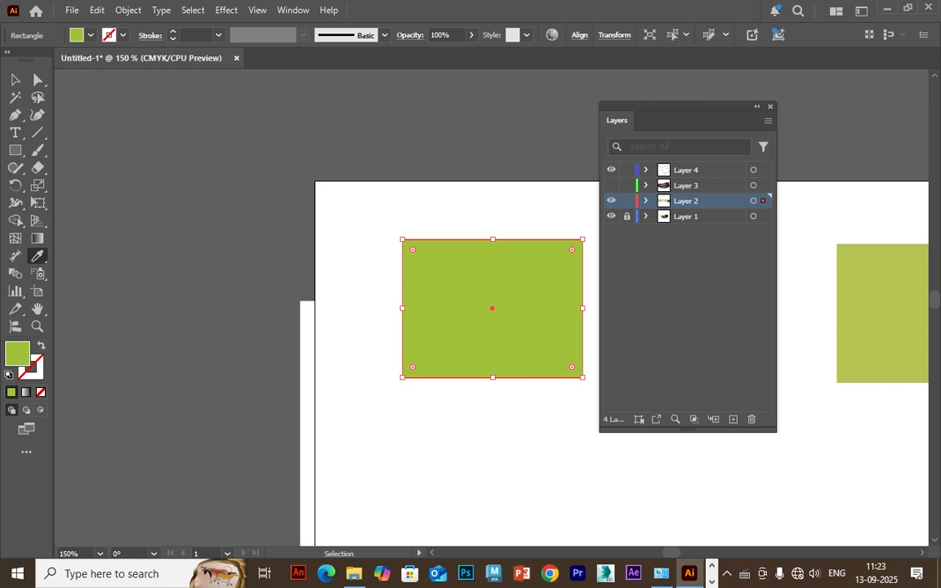
pyautogui.hotkey('ctrl', '+')
pyautogui.moveTo(322, 498); pyautogui.dragTo(233, 119)
pyautogui.click(391, 445)
pyautogui.click(394, 451)
pyautogui.moveTo(393, 220); pyautogui.dragTo(351, 475)
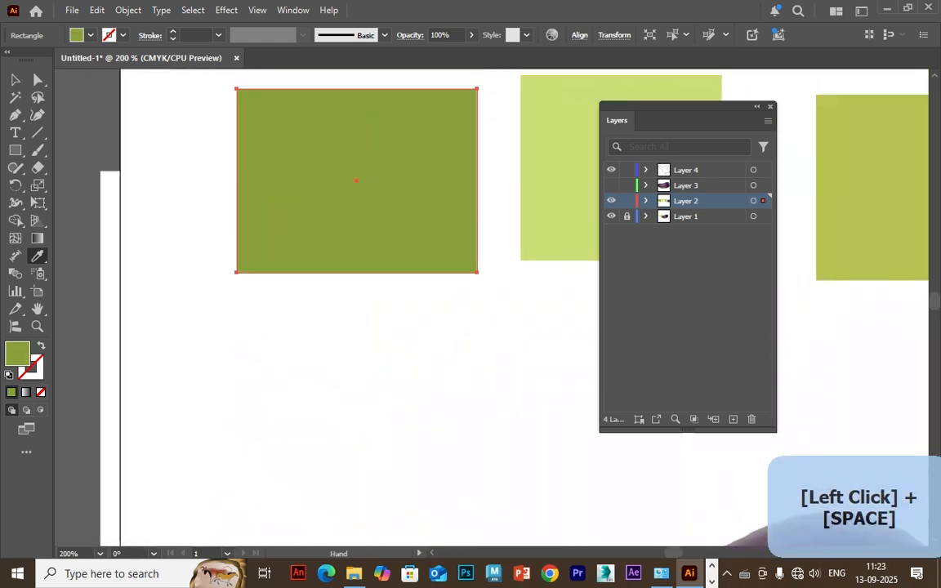
# Fill the traced stem and cap path with the third swatch's yellow-green.
pyautogui.hotkey('ctrl', '-')
pyautogui.hotkey('ctrl', '-')
pyautogui.moveTo(490, 486)
pyautogui.mouseDown()
pyautogui.moveTo(291, 371)
pyautogui.moveTo(288, 359)
pyautogui.moveTo(292, 413)
pyautogui.mouseUp()
pyautogui.press('v')
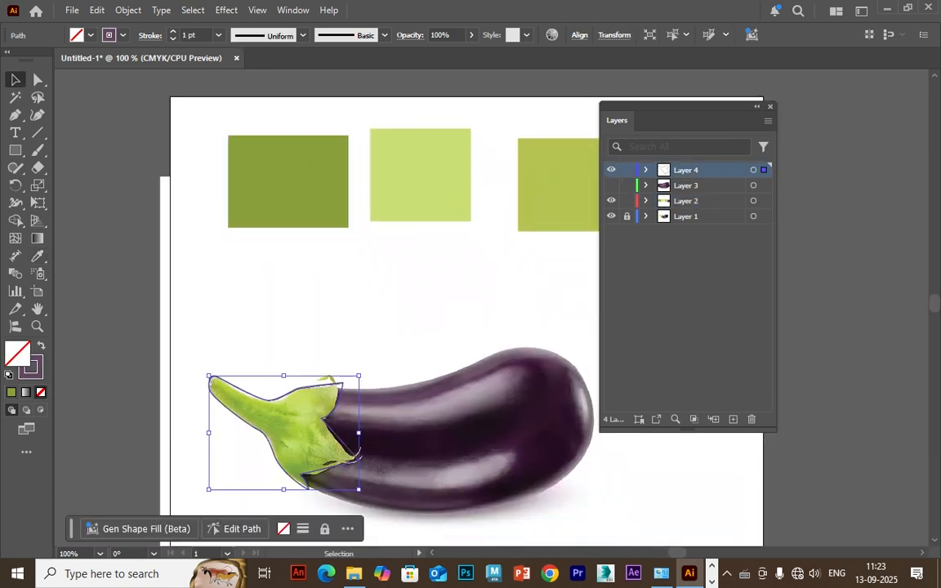
pyautogui.press('i')
pyautogui.click(549, 194)
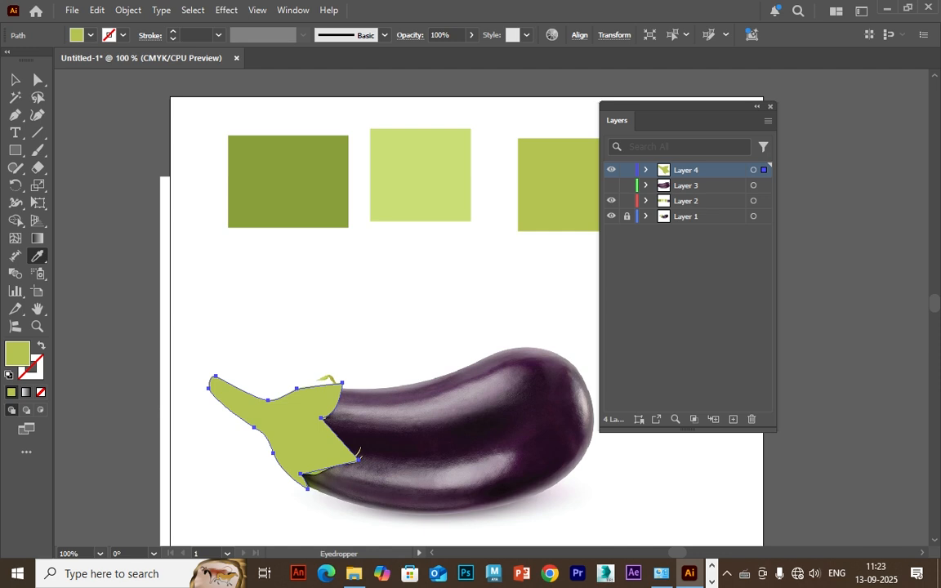
# Use the Mesh tool to add one mesh point in the cap's upper middle and another in its lower flap.
pyautogui.click(15, 238)
pyautogui.click(285, 414)
pyautogui.hotkey('ctrl', '+')
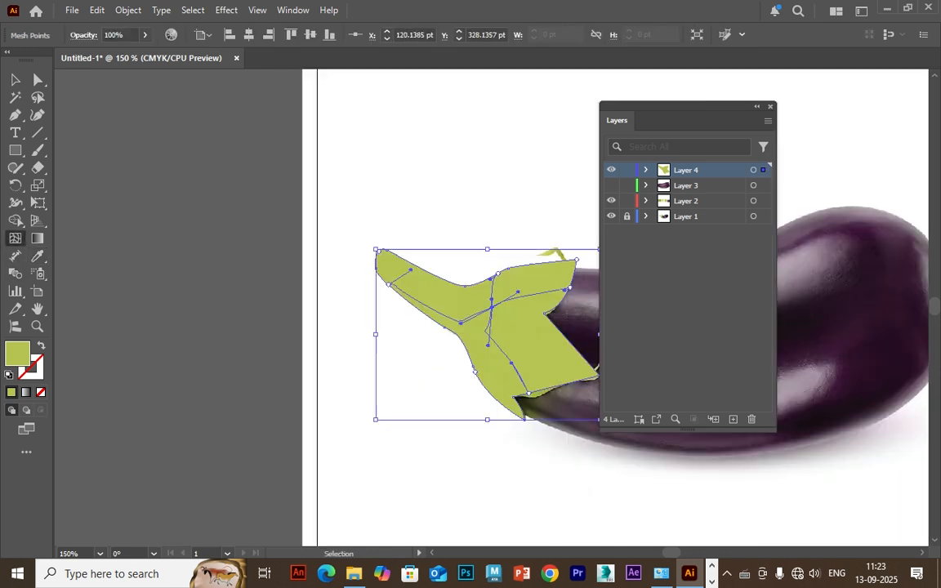
pyautogui.moveTo(490, 360); pyautogui.dragTo(400, 373)
pyautogui.click(449, 364)
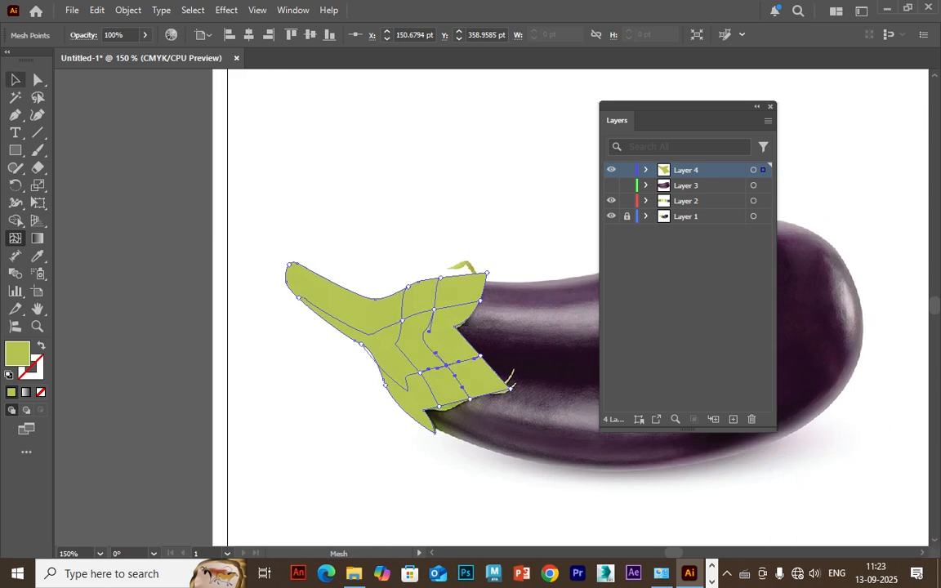
# Adjust the direction handles of the lower flap's mesh point and of the mesh point on the stem's lower edge.
pyautogui.press('a')
pyautogui.moveTo(428, 331); pyautogui.dragTo(435, 331)
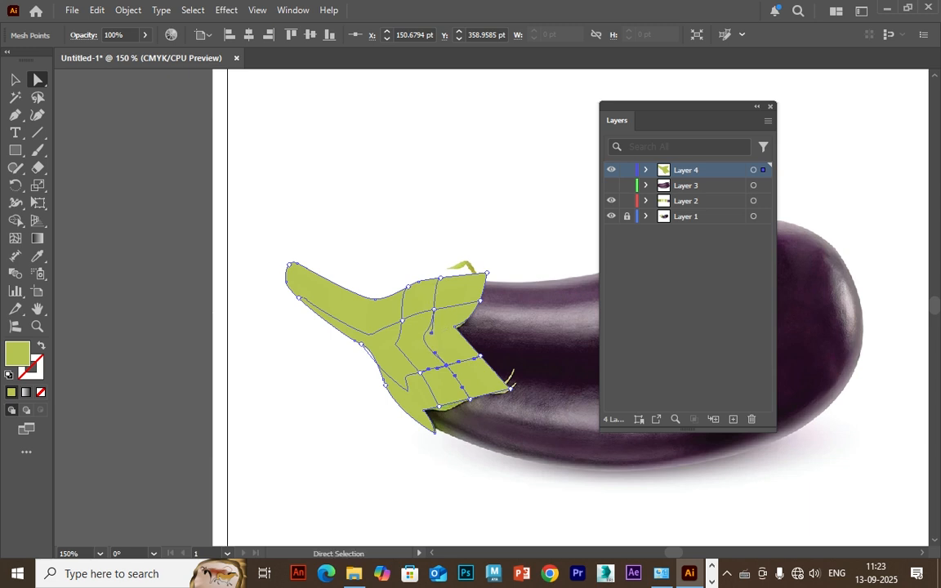
pyautogui.click(360, 344)
pyautogui.moveTo(373, 356); pyautogui.dragTo(382, 348)
pyautogui.hotkey('ctrl', 'z')
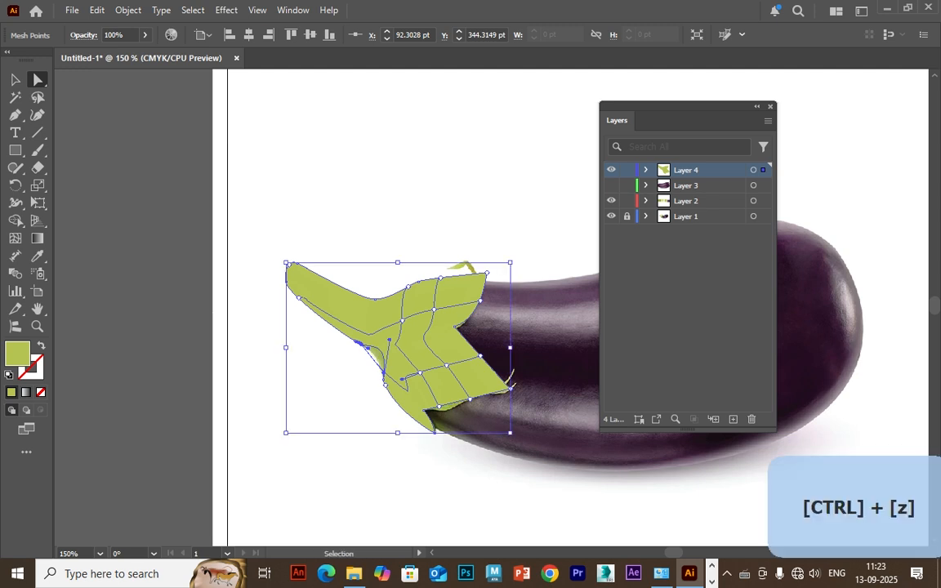
pyautogui.moveTo(384, 373); pyautogui.dragTo(386, 342)
# Colour the mesh points along the upper edge of the stem and cap with the first swatch's olive green.
pyautogui.moveTo(360, 250); pyautogui.dragTo(458, 296)
pyautogui.moveTo(470, 244); pyautogui.dragTo(534, 286)
pyautogui.moveTo(340, 236); pyautogui.dragTo(278, 270)
pyautogui.press('i')
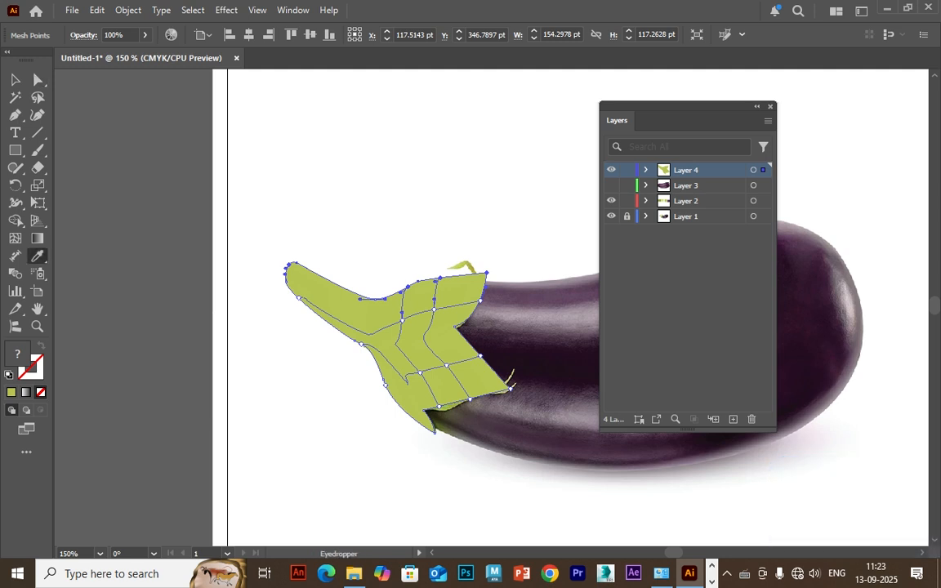
pyautogui.hotkey('ctrl', '=')
pyautogui.hotkey('ctrl', '=')
pyautogui.hotkey('ctrl', '=')
pyautogui.hotkey('ctrl', '-')
pyautogui.hotkey('ctrl', '-')
pyautogui.hotkey('ctrl', '-')
pyautogui.hotkey('ctrl', '-')
pyautogui.hotkey('ctrl', '-')
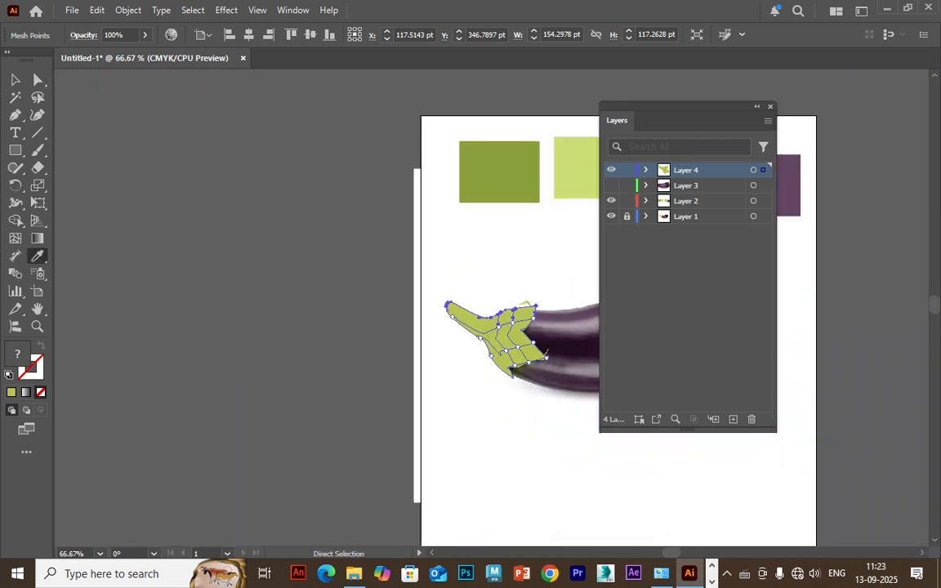
pyautogui.click(499, 173)
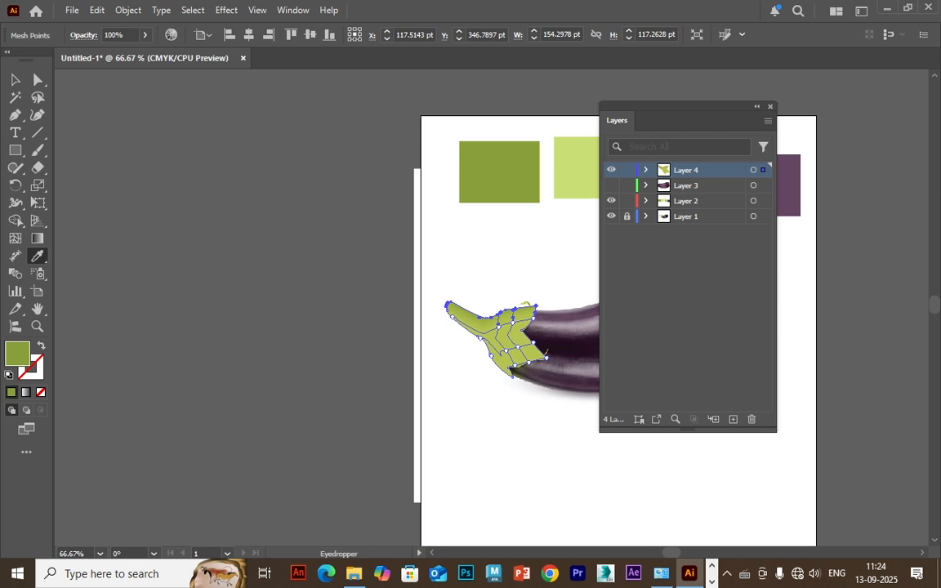
# Colour the mesh points along the lower edge of the stem and cap with the first swatch's olive green.
pyautogui.press('a')
pyautogui.keyDown('shift'); pyautogui.click(491, 365); pyautogui.keyUp('shift')
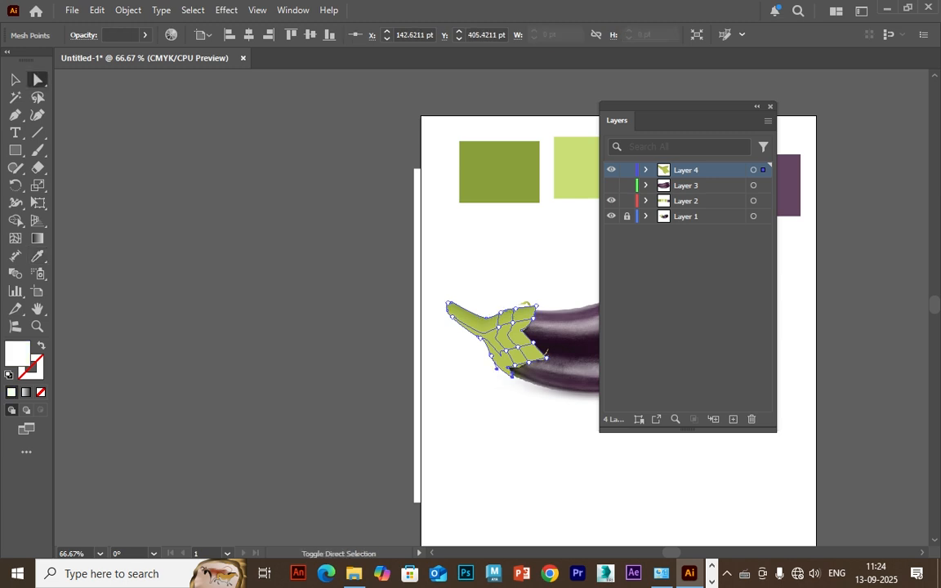
pyautogui.moveTo(483, 376); pyautogui.dragTo(481, 335)
pyautogui.click(38, 256)
pyautogui.click(499, 173)
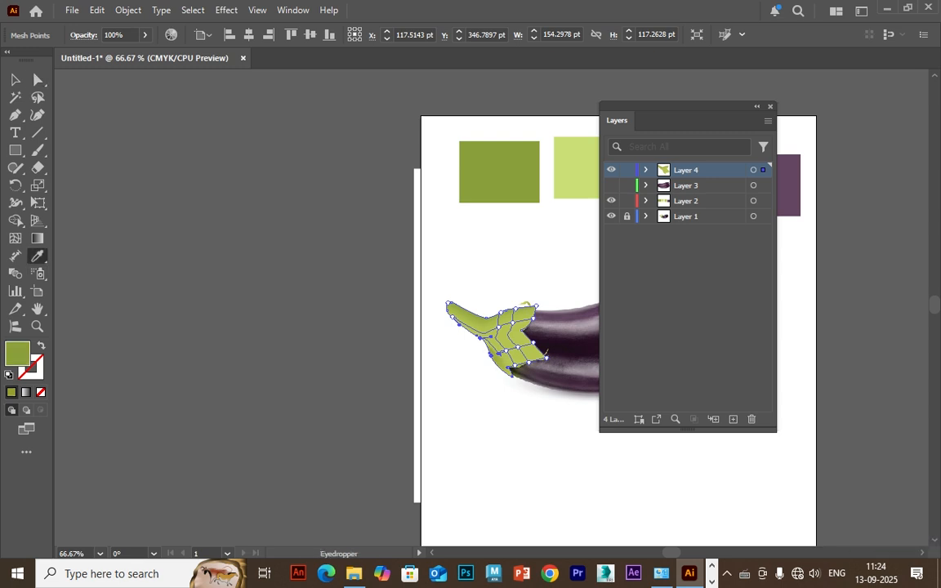
# Colour the mesh points along the cap's jagged edge beside the eggplant body with the first swatch's olive green.
pyautogui.press('a')
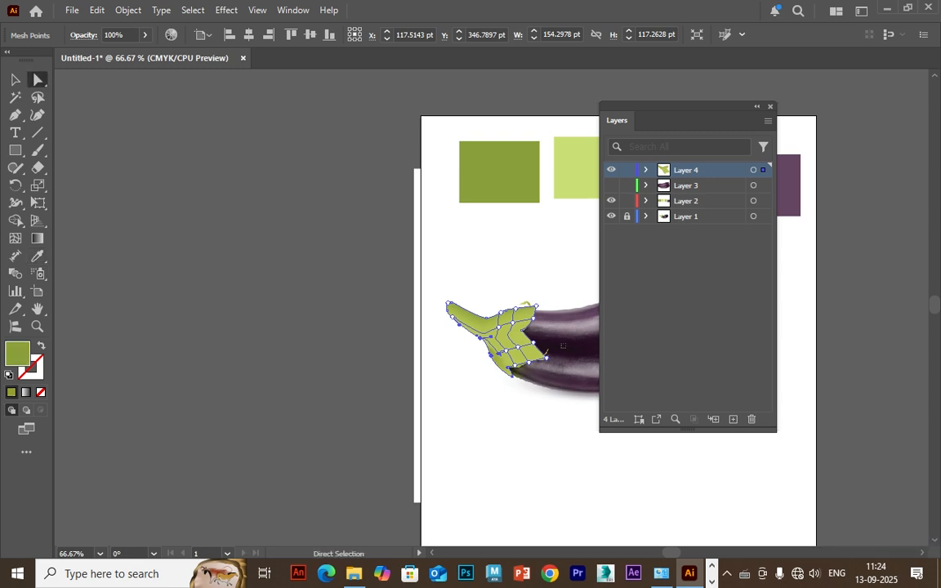
pyautogui.moveTo(565, 375); pyautogui.dragTo(527, 313)
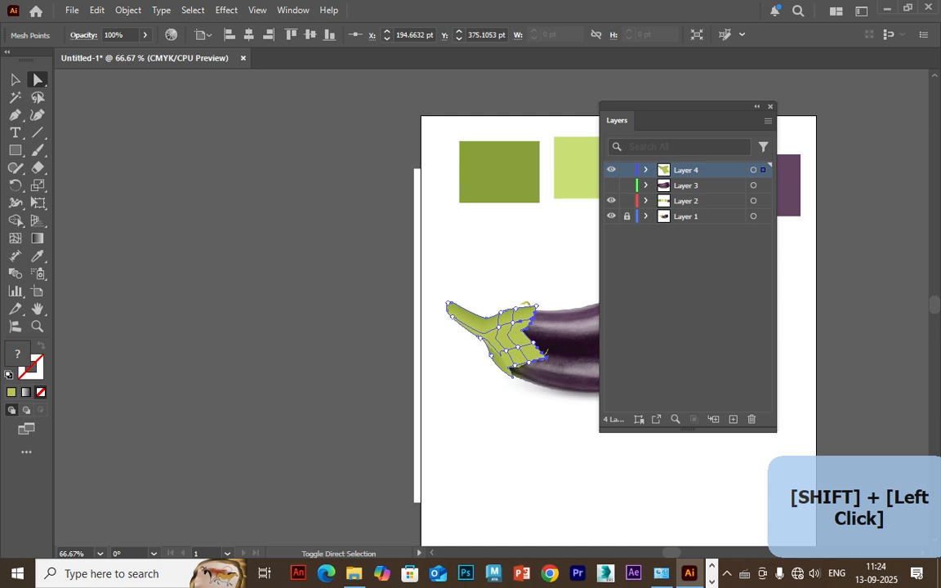
pyautogui.press('i')
pyautogui.click(499, 173)
pyautogui.moveTo(499, 175); pyautogui.dragTo(404, 172)
# Colour the mesh point where the stem meets the cap with the second swatch's light green and deselect the mesh.
pyautogui.press('a')
pyautogui.click(404, 323)
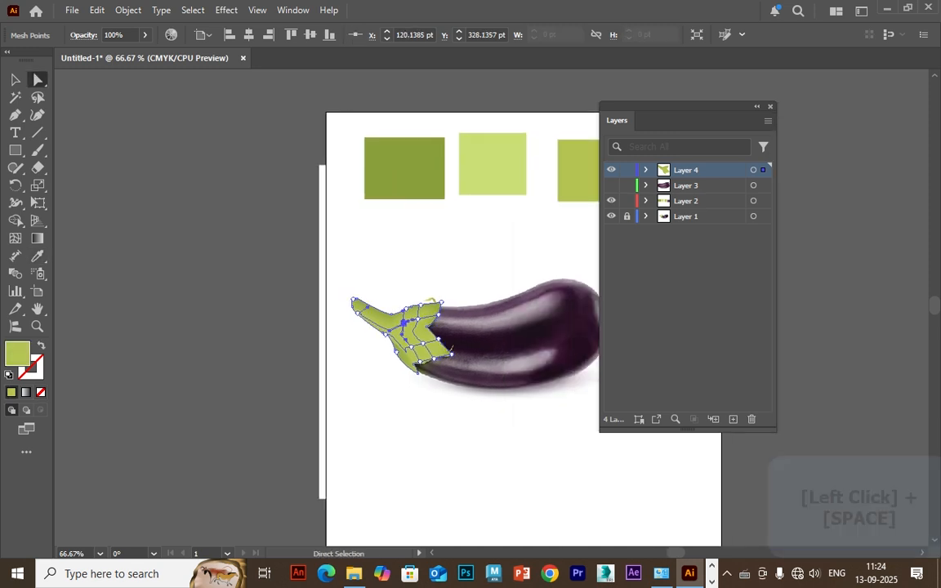
pyautogui.press('i')
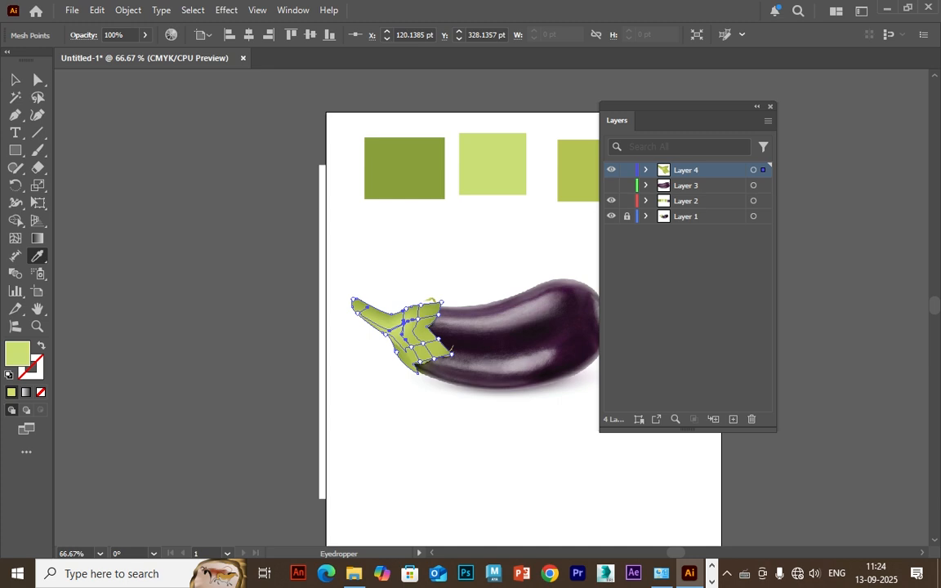
pyautogui.press('v')
pyautogui.hotkey('ctrl', 'shift', 'a')
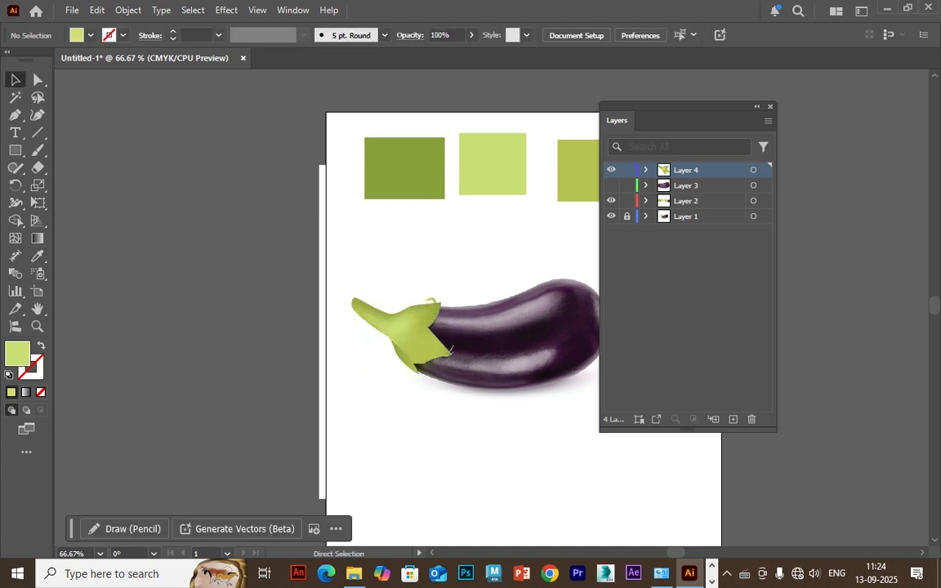
# Adjust the direction handles of the mesh points on the stem's lower edge and in the lower flap to smooth the shading.
pyautogui.hotkey('ctrl', '+')
pyautogui.hotkey('ctrl', '+')
pyautogui.moveTo(329, 367); pyautogui.dragTo(363, 323)
pyautogui.click(363, 322)
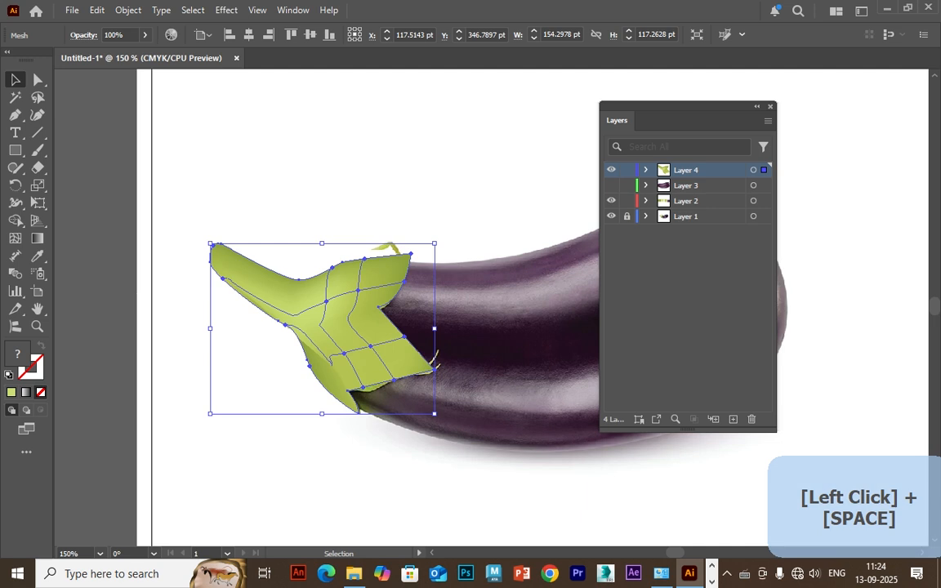
pyautogui.press('a')
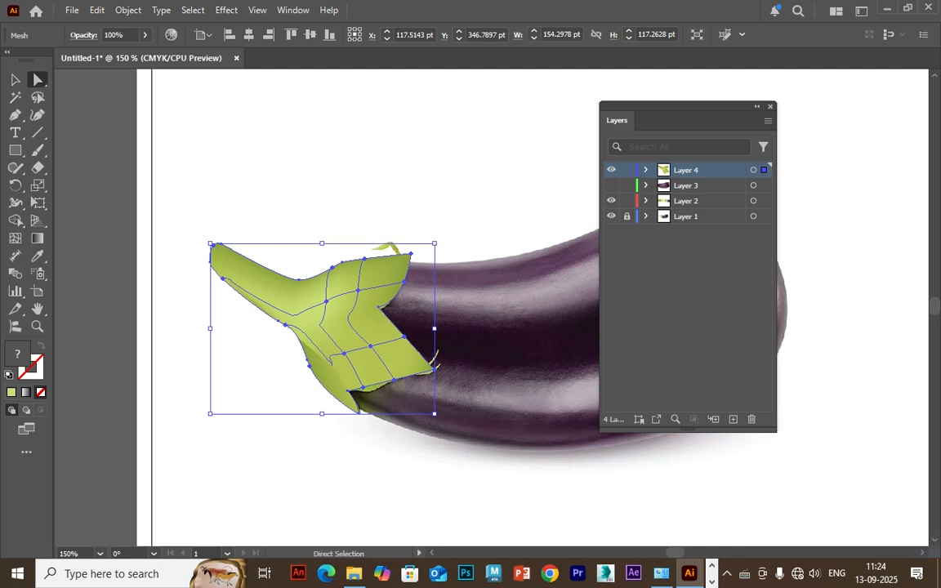
pyautogui.click(282, 324)
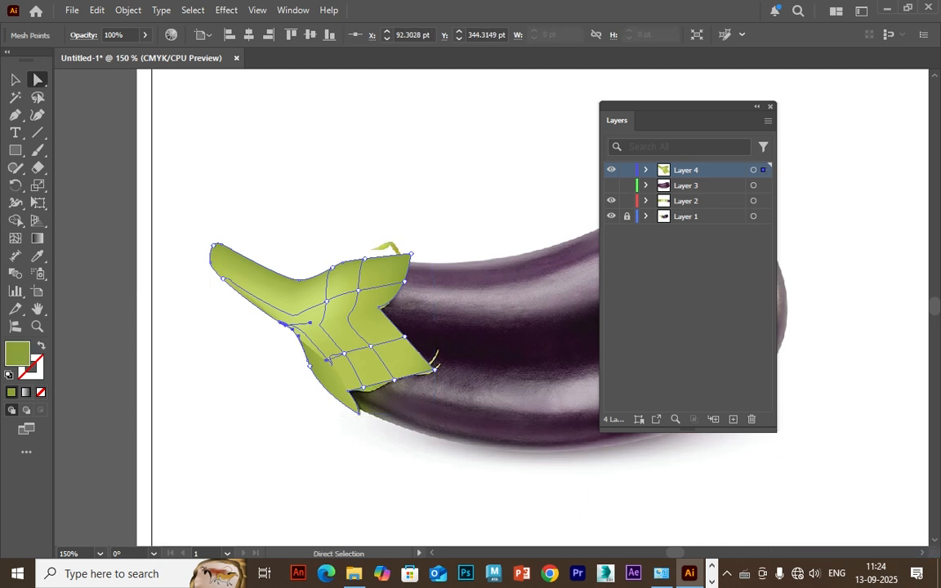
pyautogui.moveTo(327, 360)
pyautogui.mouseDown()
pyautogui.moveTo(280, 347)
pyautogui.moveTo(328, 373)
pyautogui.moveTo(356, 349)
pyautogui.moveTo(313, 364)
pyautogui.moveTo(325, 362)
pyautogui.mouseUp()
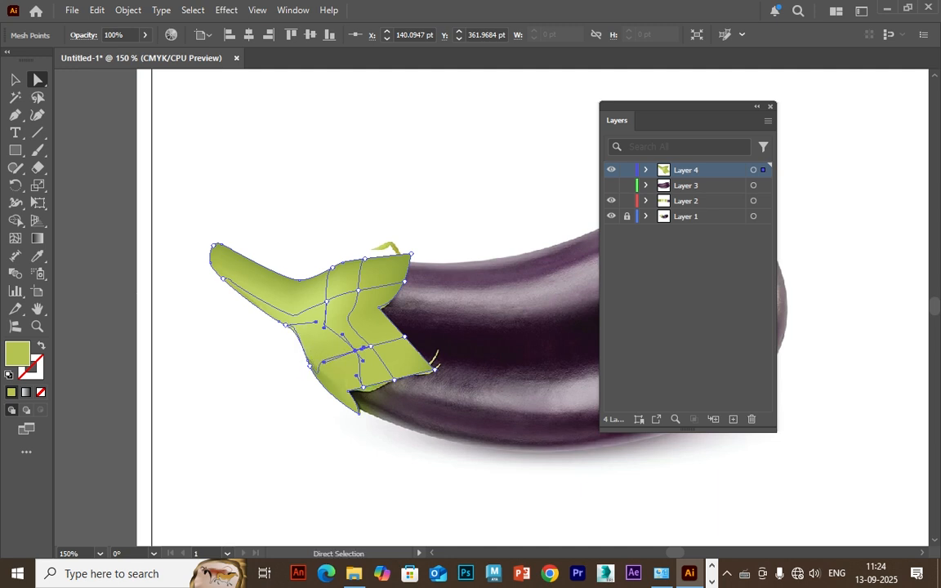
pyautogui.hotkey('ctrl', 'shift', 'a')
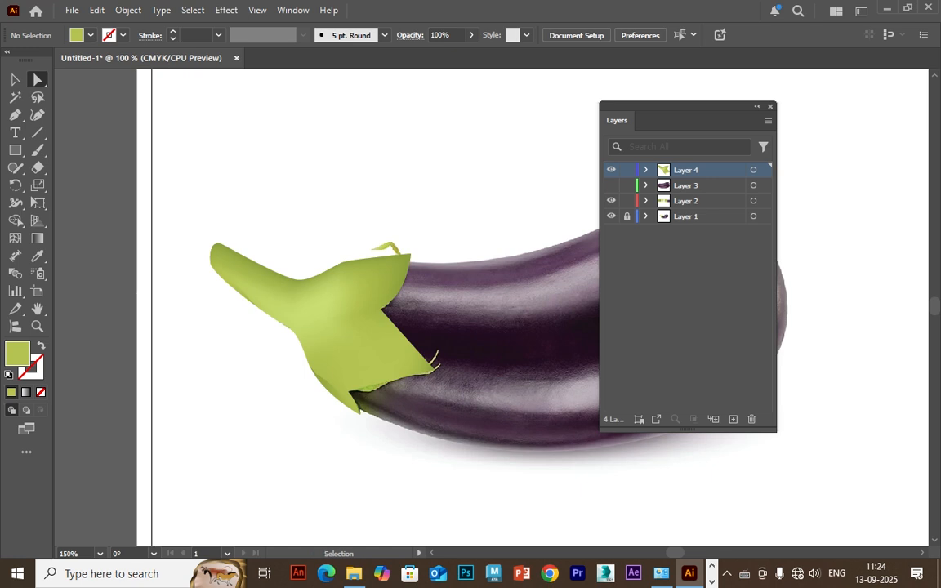
# Check the stem mesh with the photo in Layer 1 hidden, and show the eggplant body in Layer 3.
pyautogui.hotkey('ctrl', '-')
pyautogui.moveTo(441, 285); pyautogui.dragTo(388, 340)
pyautogui.click(611, 215)
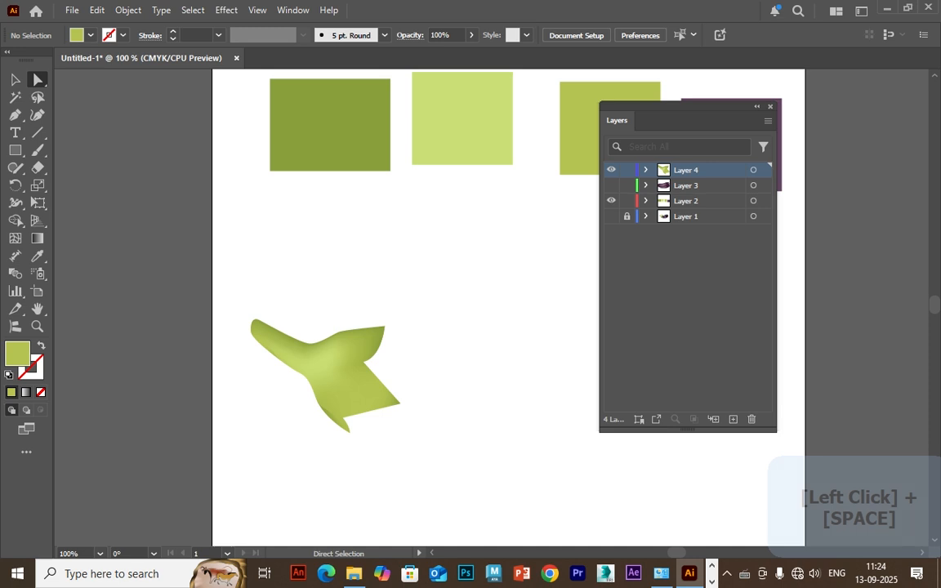
pyautogui.click(611, 186)
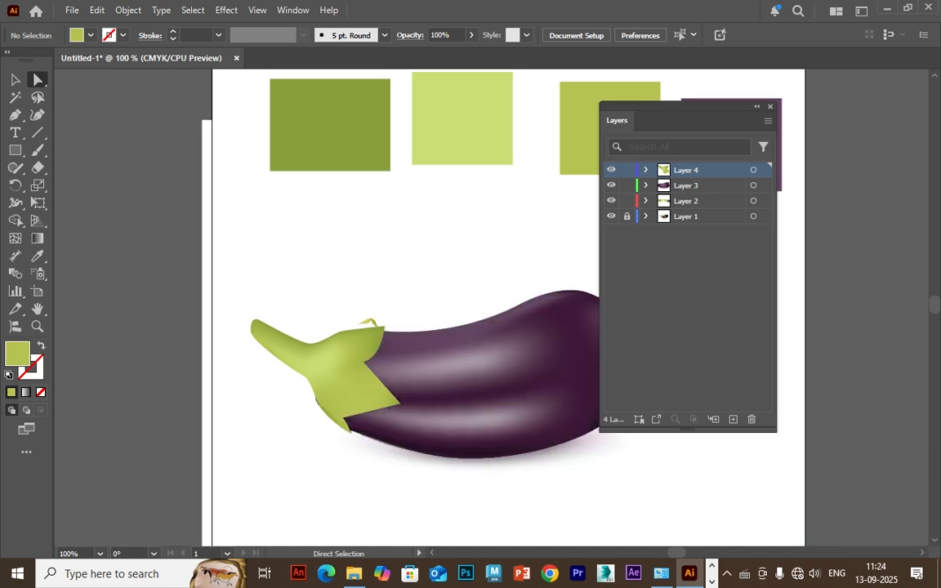
# Move the body's protruding edge mesh point inward beneath the green cap and hide the photo in Layer 1.
pyautogui.moveTo(441, 359); pyautogui.dragTo(474, 280)
pyautogui.hotkey('ctrl', '+')
pyautogui.hotkey('ctrl', '+')
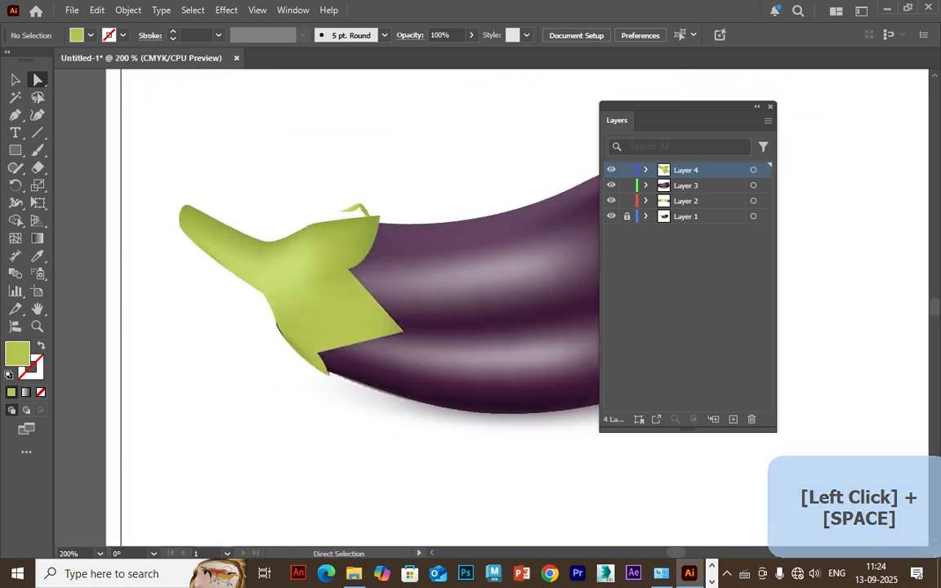
pyautogui.click(384, 314)
pyautogui.click(205, 330)
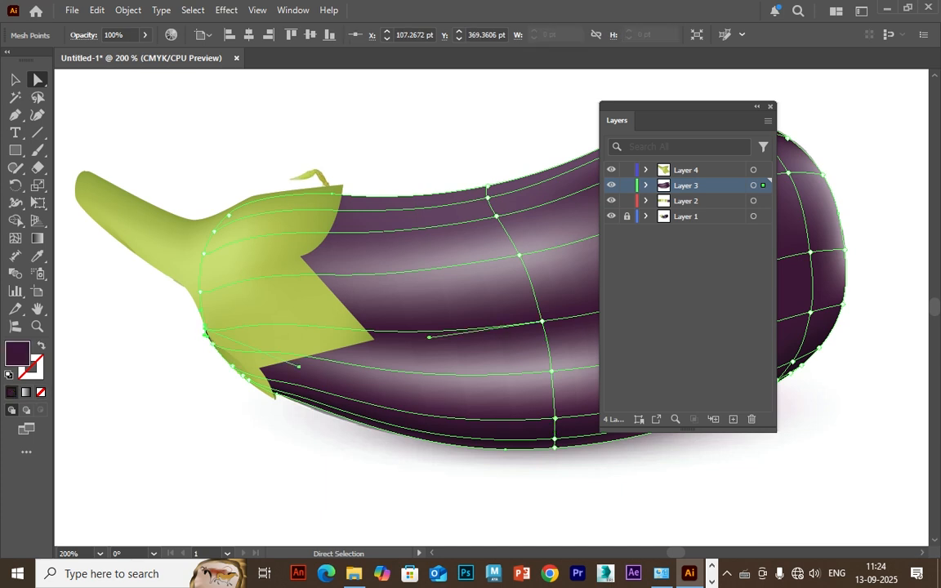
pyautogui.moveTo(205, 330); pyautogui.dragTo(209, 328)
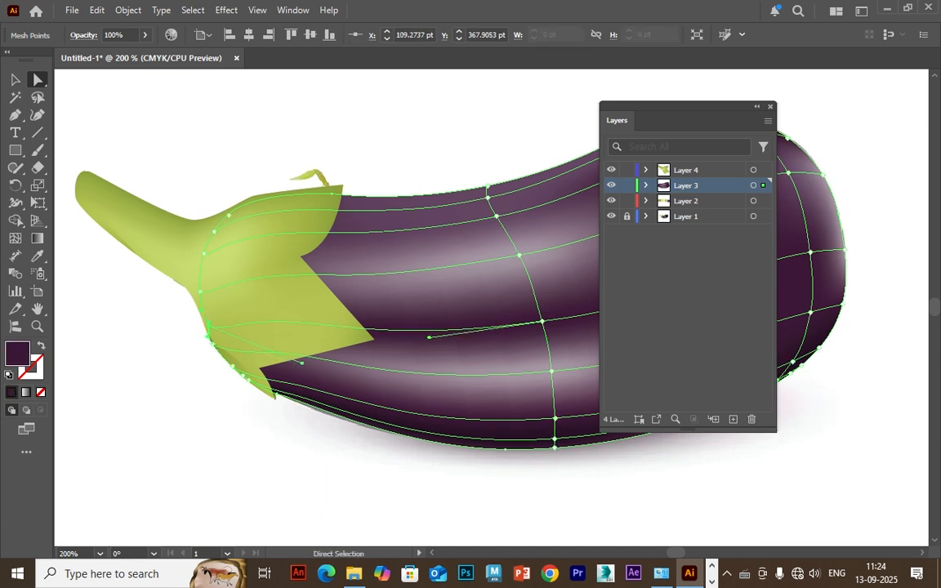
pyautogui.hotkey('ctrl', 'shift', 'a')
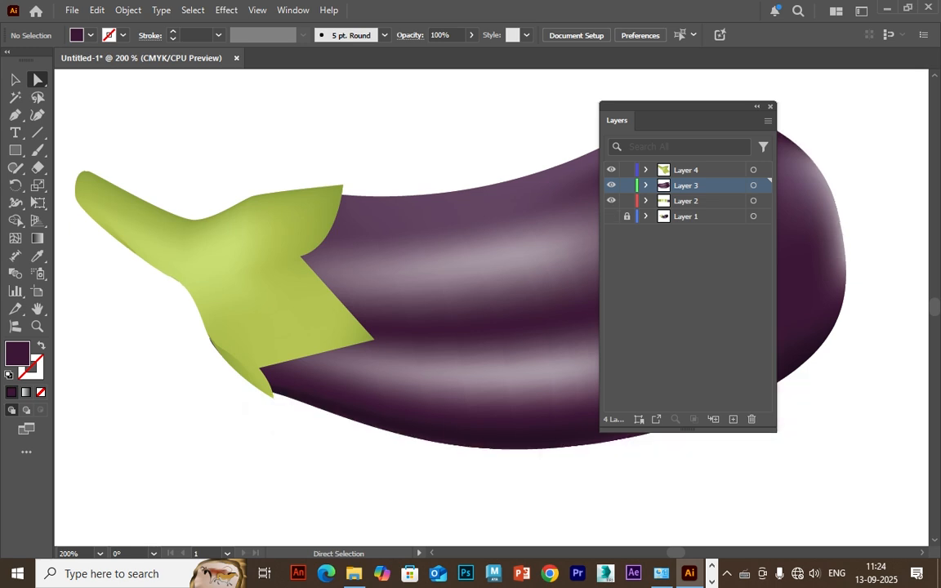
# Draw a small horizontal ellipse just above the tip of the stem.
pyautogui.hotkey('ctrl', '=')
pyautogui.moveTo(209, 232); pyautogui.dragTo(678, 401)
pyautogui.press('=')
pyautogui.hotkey('ctrl', '=')
pyautogui.hotkey('ctrl', '=')
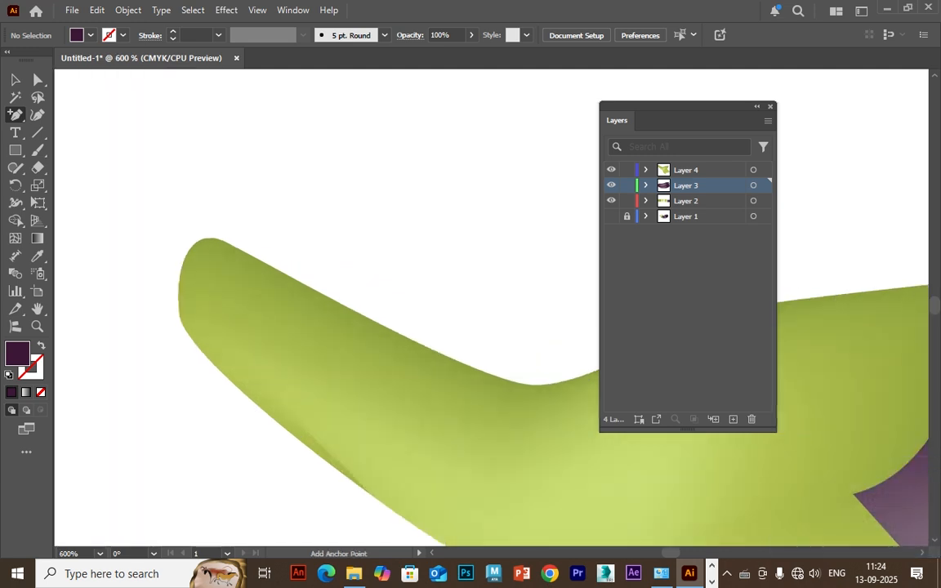
pyautogui.press('l')
pyautogui.moveTo(341, 152); pyautogui.dragTo(242, 207)
pyautogui.hotkey('ctrl', '-')
pyautogui.hotkey('ctrl', '-')
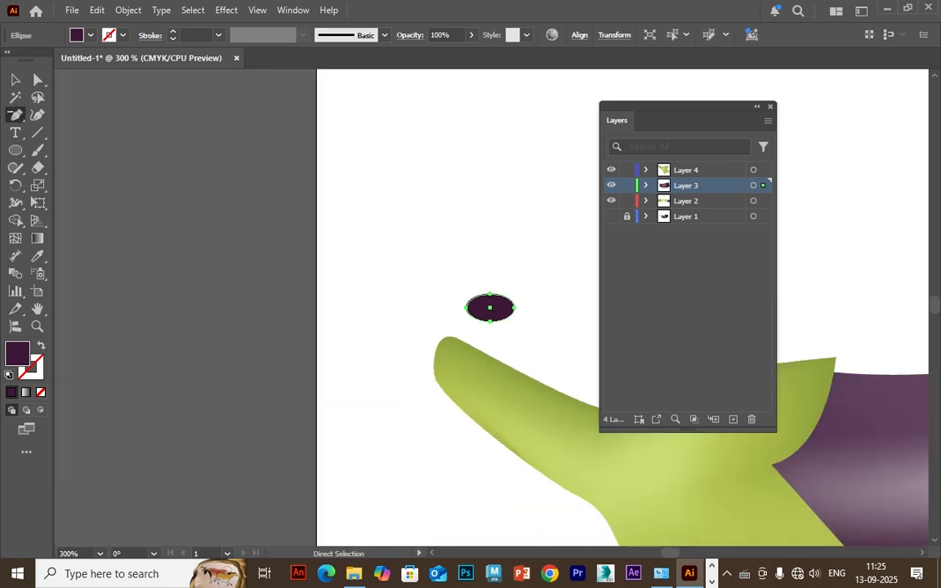
# Fill the small ellipse with the third swatch's yellow-green.
pyautogui.press('i')
pyautogui.moveTo(490, 196); pyautogui.dragTo(163, 504)
pyautogui.click(838, 135)
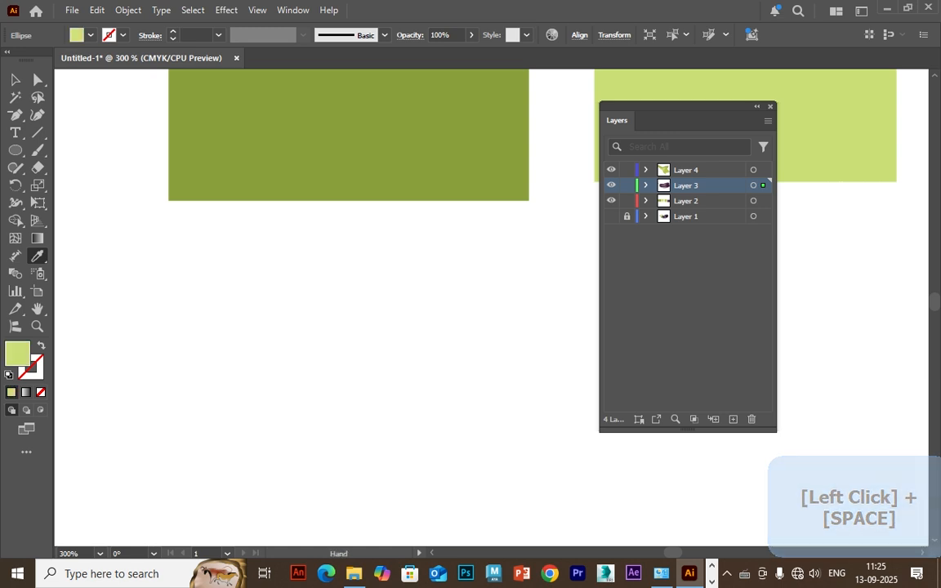
pyautogui.moveTo(837, 135); pyautogui.dragTo(447, 140)
pyautogui.click(845, 147)
pyautogui.moveTo(845, 147); pyautogui.dragTo(602, 232)
pyautogui.moveTo(343, 457); pyautogui.dragTo(359, 147)
pyautogui.moveTo(196, 433); pyautogui.dragTo(774, 269)
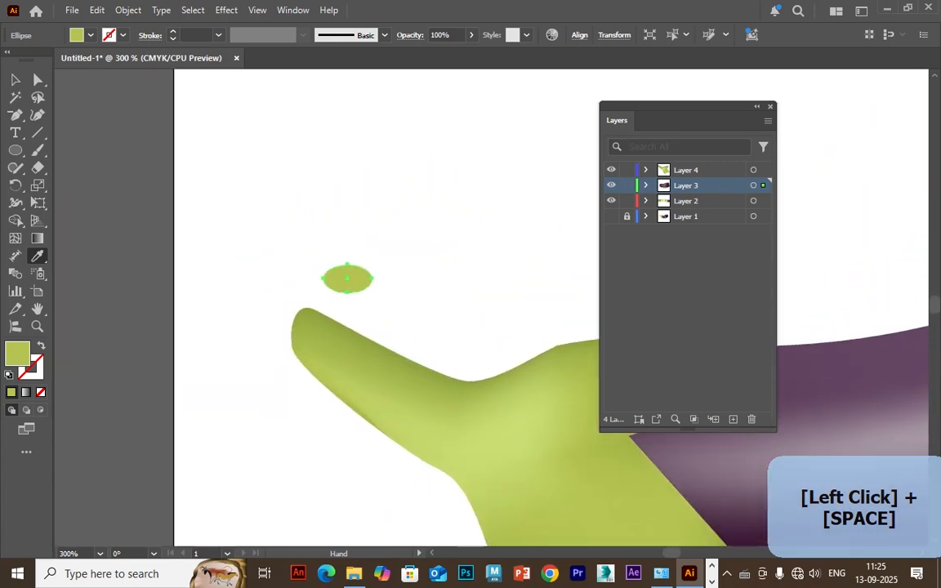
# Rotate the ellipse to an upright tilt and move it onto the tip of the stem.
pyautogui.press('v')
pyautogui.moveTo(377, 260); pyautogui.dragTo(352, 238)
pyautogui.moveTo(347, 280); pyautogui.dragTo(319, 324)
pyautogui.hotkey('ctrl', '+')
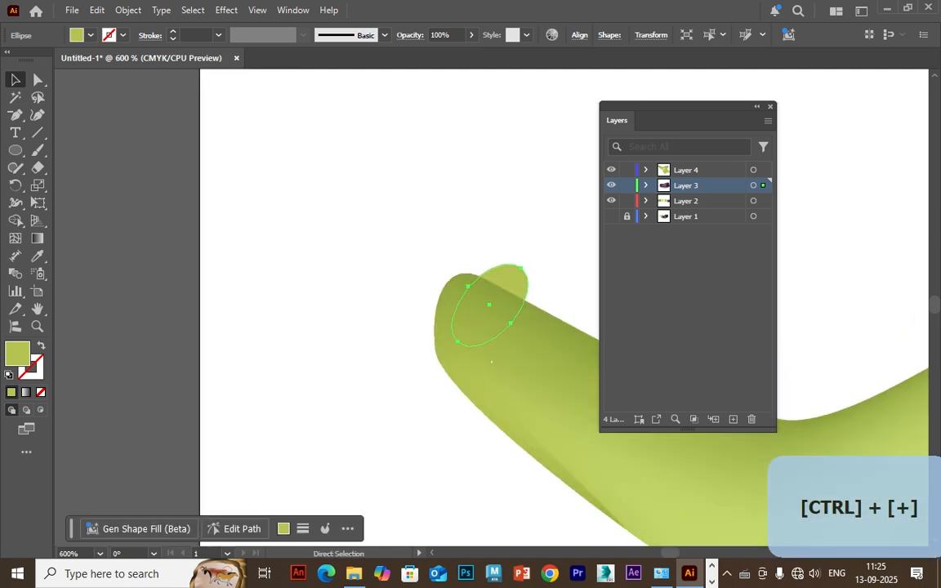
pyautogui.hotkey('ctrl', '+')
pyautogui.moveTo(527, 286); pyautogui.dragTo(407, 259)
pyautogui.click(475, 222)
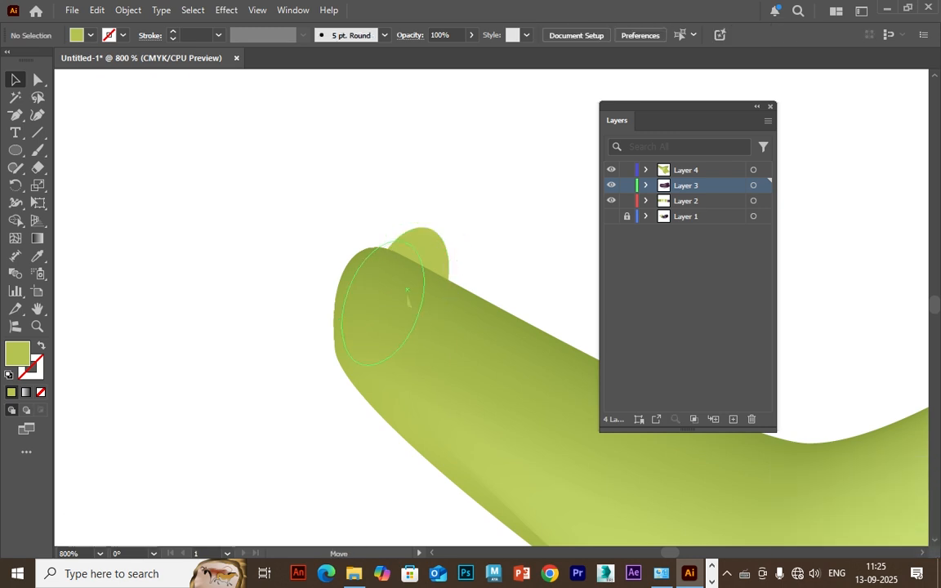
pyautogui.moveTo(408, 296); pyautogui.dragTo(408, 296)
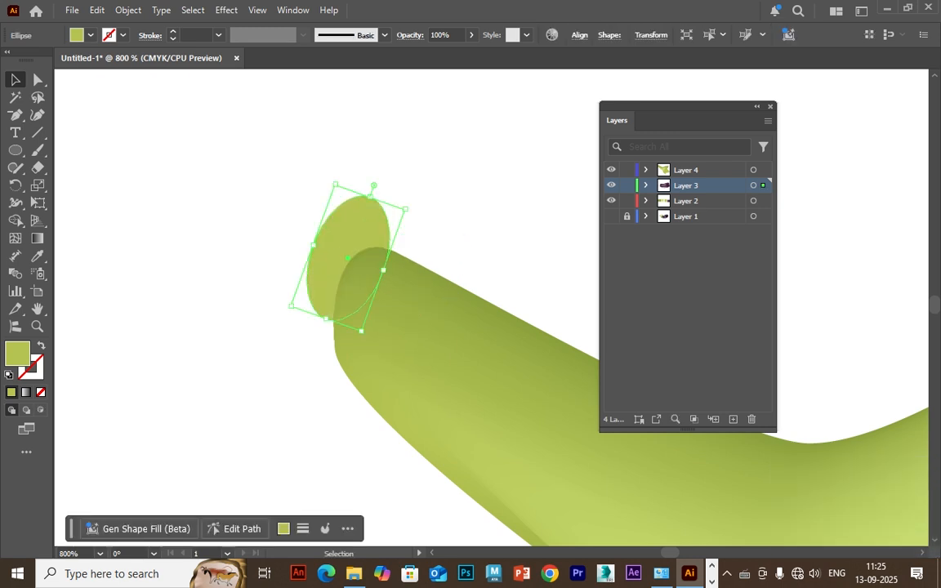
# Cut the ellipse from Layer 3 and paste it in front on Layer 4, above the stem.
pyautogui.hotkey('ctrl', 'x')
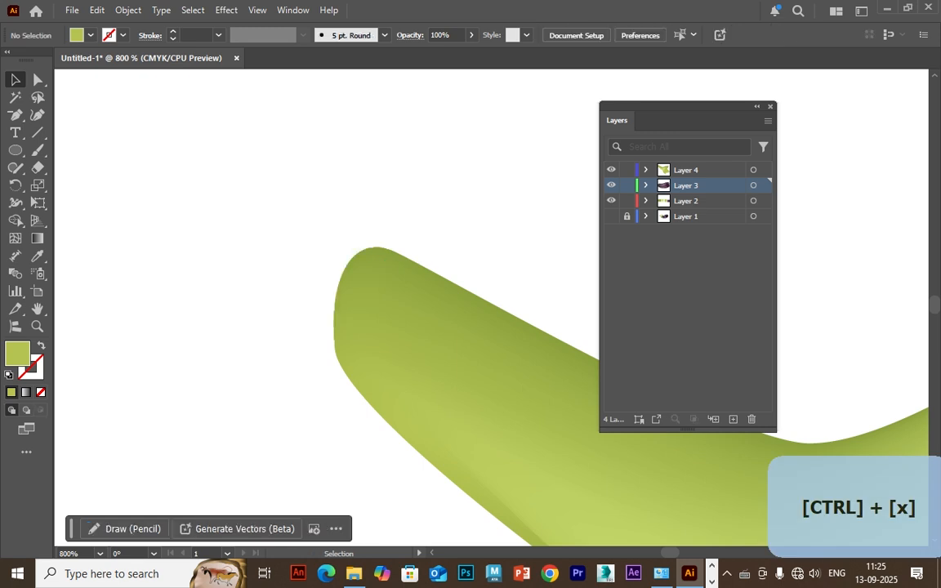
pyautogui.click(701, 170)
pyautogui.hotkey('ctrl', 'f')
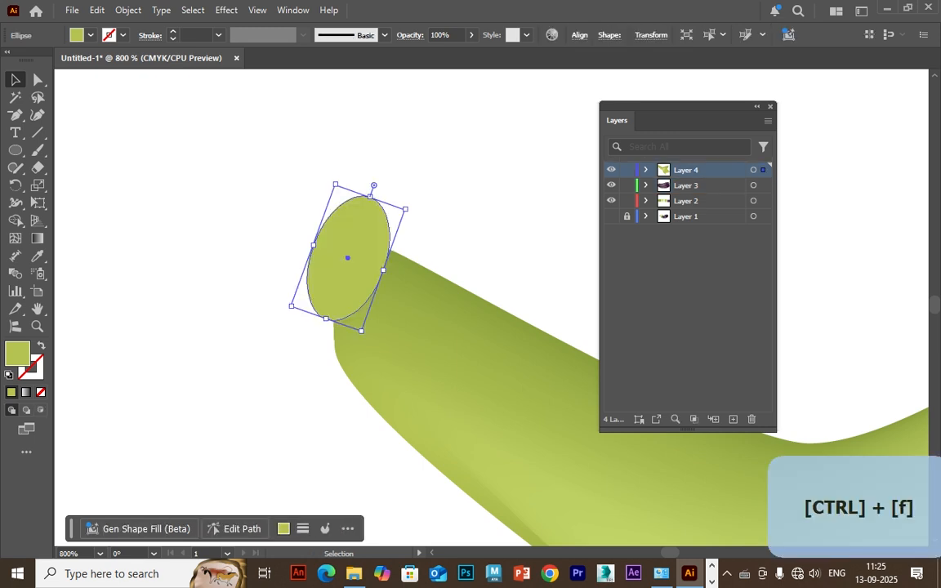
# Position and rotate the ellipse to fit the cut end of the stem.
pyautogui.moveTo(347, 257); pyautogui.dragTo(375, 309)
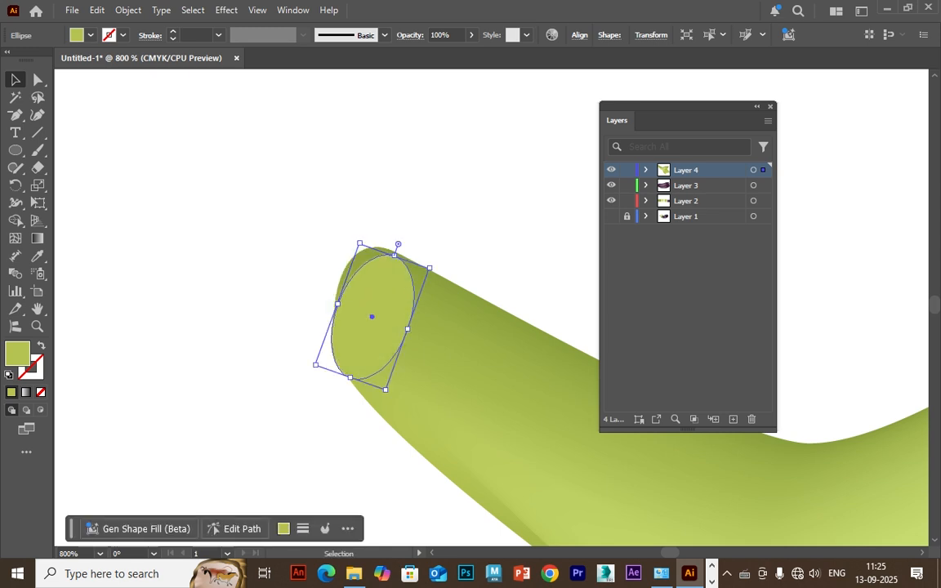
pyautogui.moveTo(433, 262); pyautogui.dragTo(427, 251)
pyautogui.moveTo(374, 316); pyautogui.dragTo(371, 311)
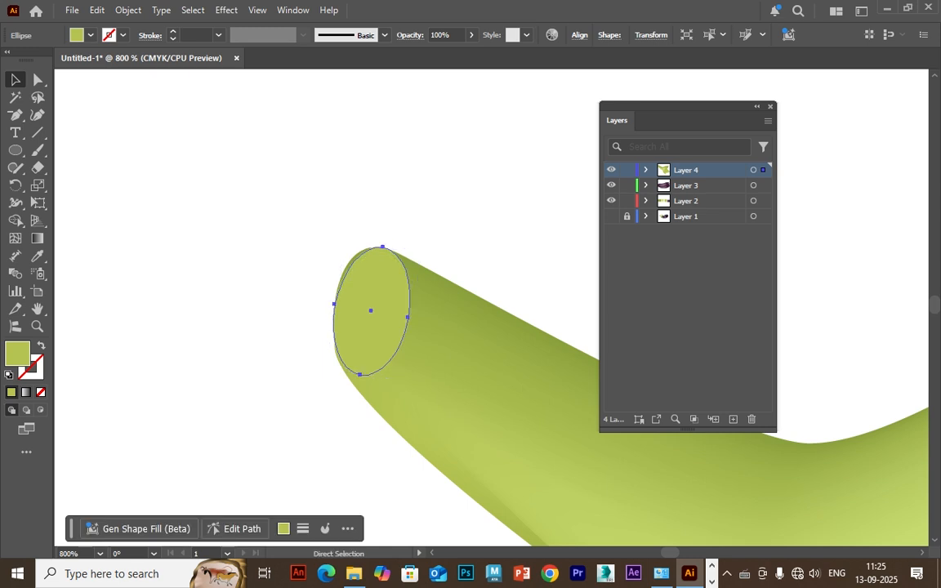
# Paste a copy of the ellipse in front, scale it down and place it inside the original on the stem's end.
pyautogui.hotkey('ctrl', 'f')
pyautogui.moveTo(423, 251); pyautogui.dragTo(397, 279)
pyautogui.moveTo(372, 312); pyautogui.dragTo(366, 306)
# Fill the smaller inner ellipse with the first swatch's olive green.
pyautogui.hotkey('ctrl', '-')
pyautogui.hotkey('ctrl', '-')
pyautogui.hotkey('ctrl', '-')
pyautogui.hotkey('ctrl', '-')
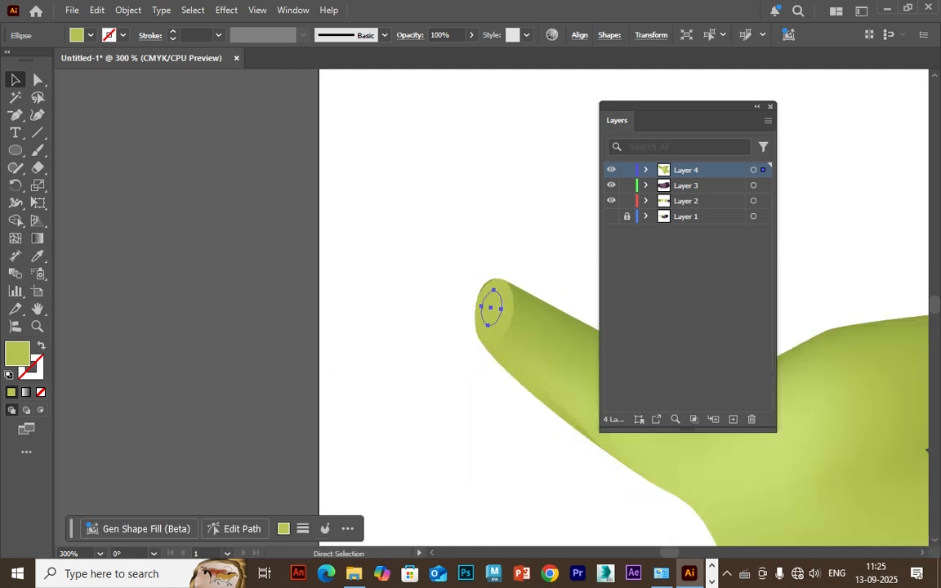
pyautogui.moveTo(491, 307); pyautogui.dragTo(398, 271)
pyautogui.hotkey('ctrl', '+')
pyautogui.hotkey('ctrl', '+')
pyautogui.hotkey('ctrl', '+')
pyautogui.hotkey('ctrl', '+')
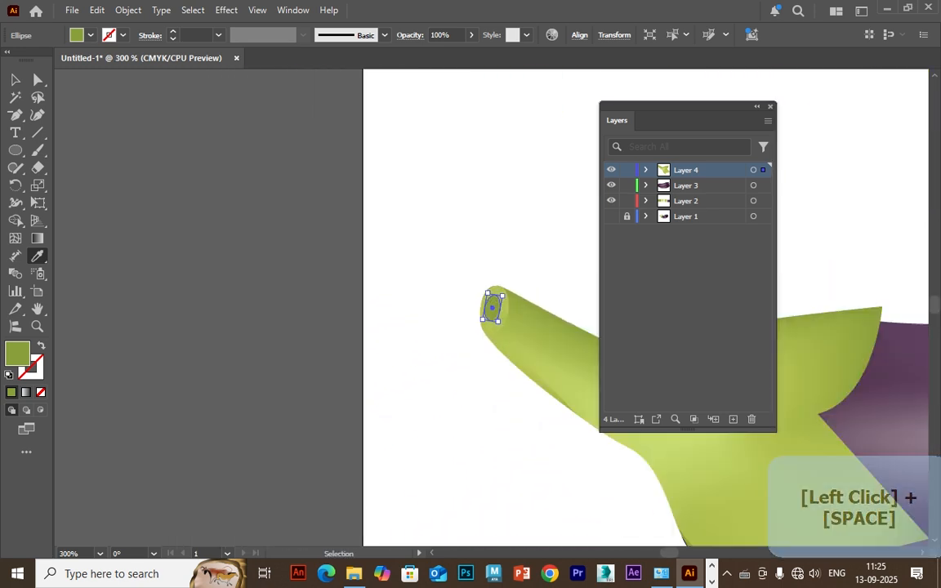
# Select both ellipses on the stem's end and set the blend spacing to Specified Steps with 30 steps.
pyautogui.press('v')
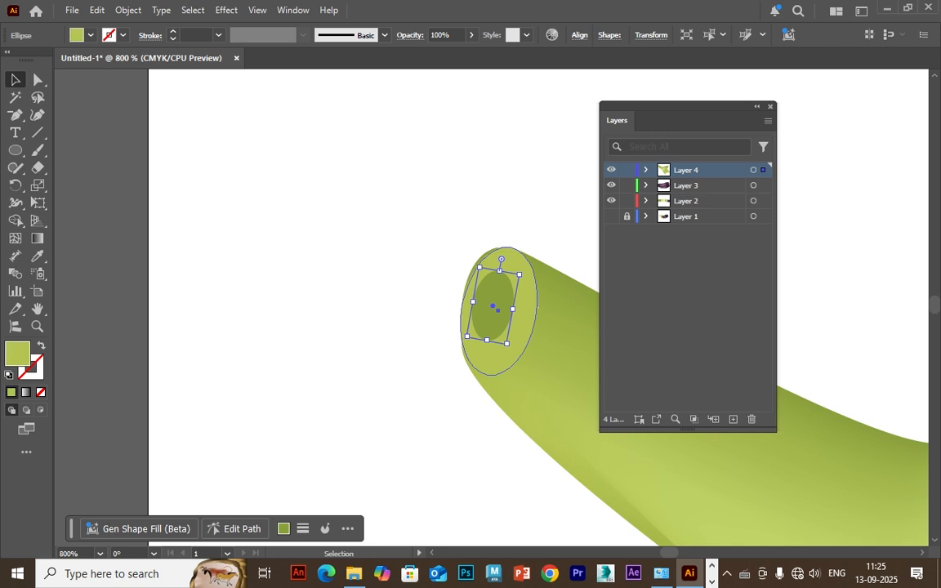
pyautogui.click(493, 307)
pyautogui.click(408, 302)
pyautogui.click(521, 327)
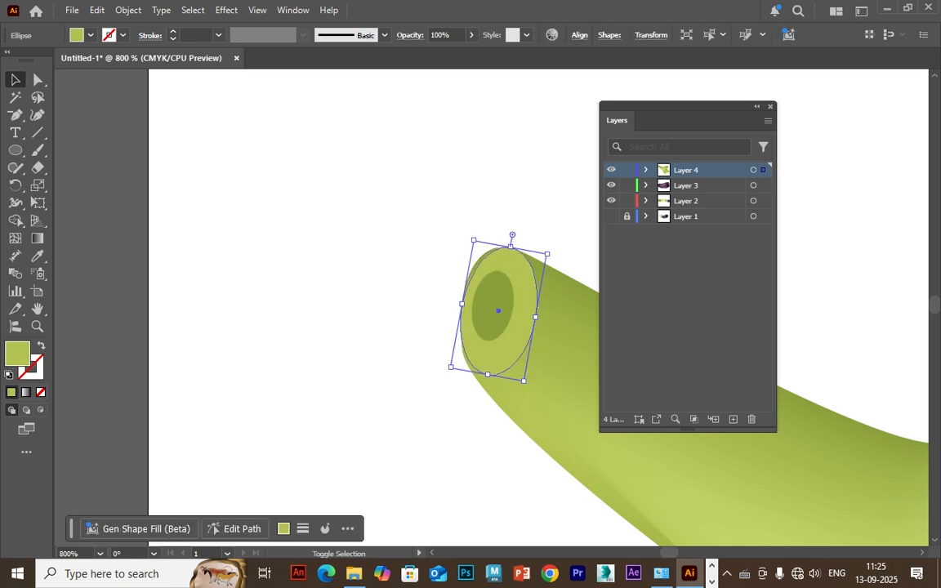
pyautogui.keyDown('shift'); pyautogui.click(495, 307); pyautogui.keyUp('shift')
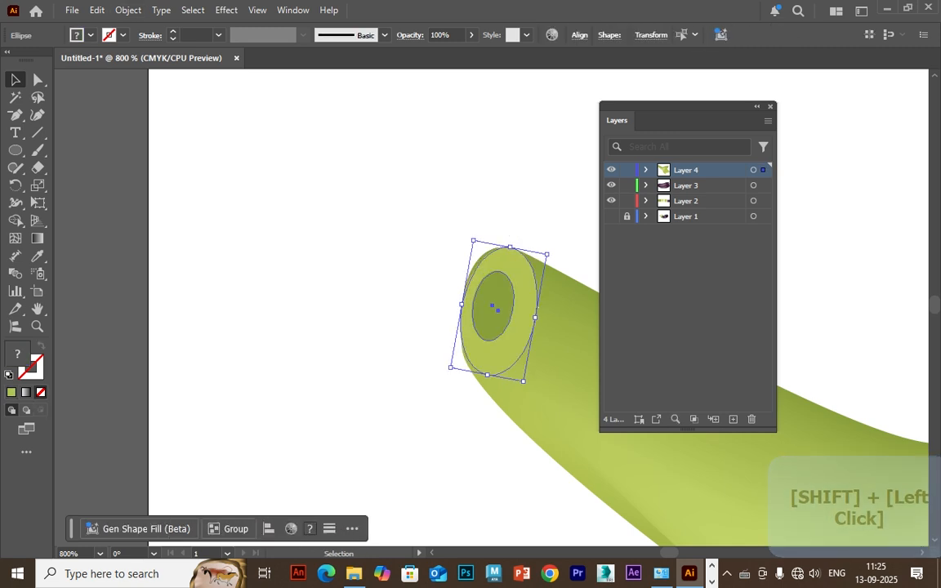
pyautogui.click(127, 10)
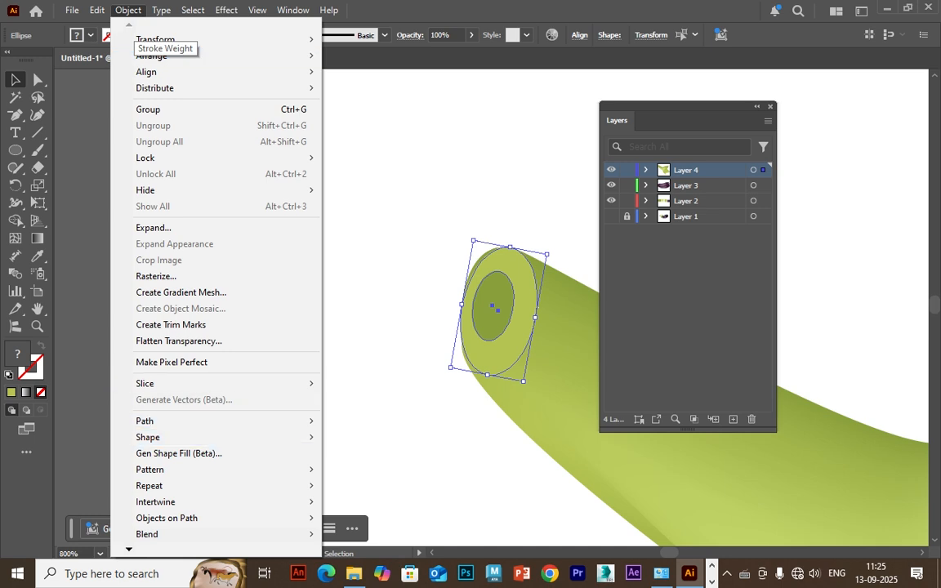
pyautogui.moveTo(163, 534)
pyautogui.click(373, 458)
pyautogui.click(462, 226)
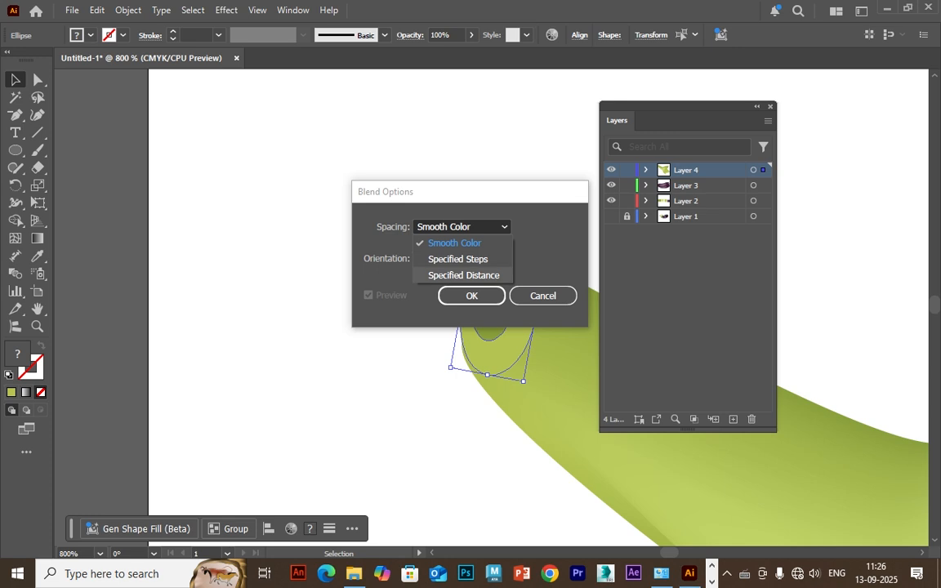
pyautogui.click(458, 258)
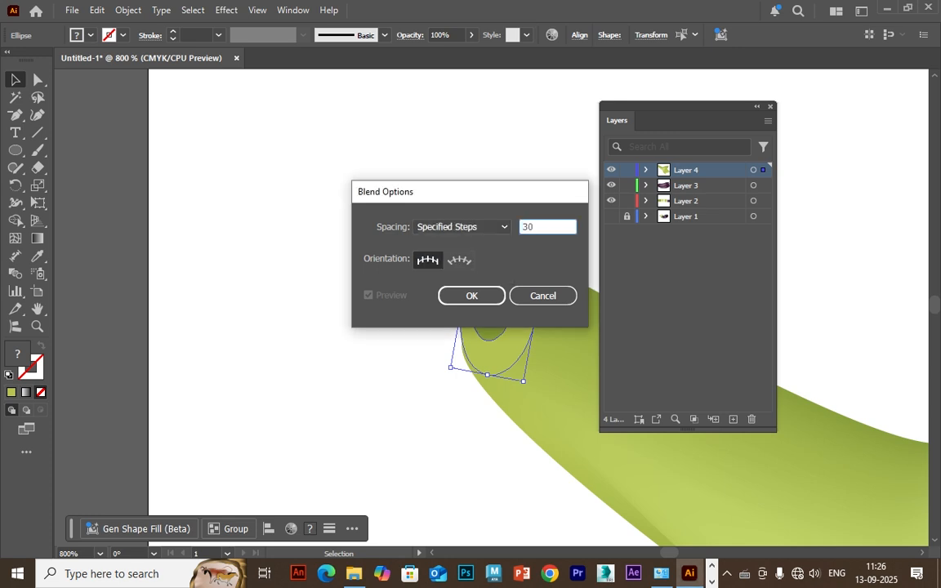
pyautogui.press('Return')
# Try blending the two opaque ellipses on the stem's end, and undo the blend.
pyautogui.click(128, 10)
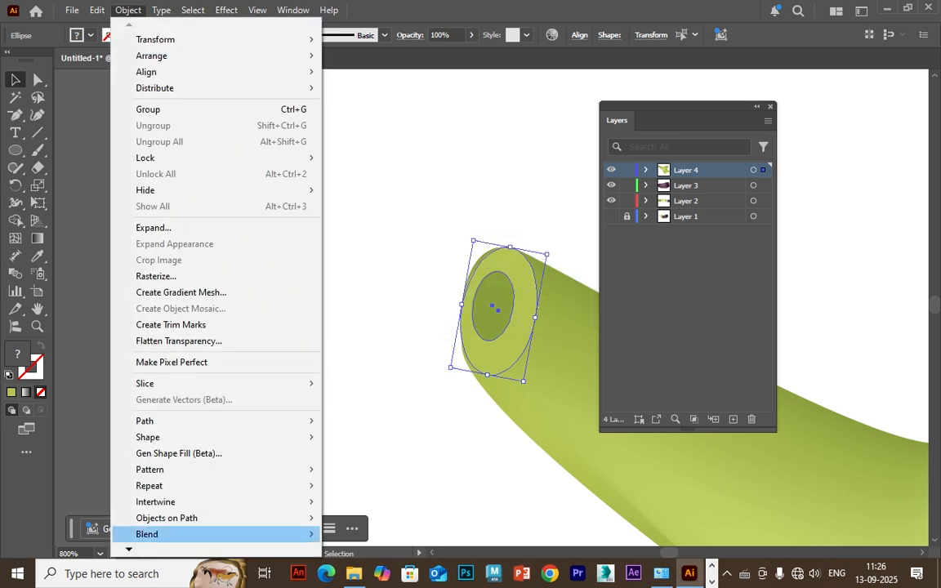
pyautogui.moveTo(164, 534)
pyautogui.click(354, 421)
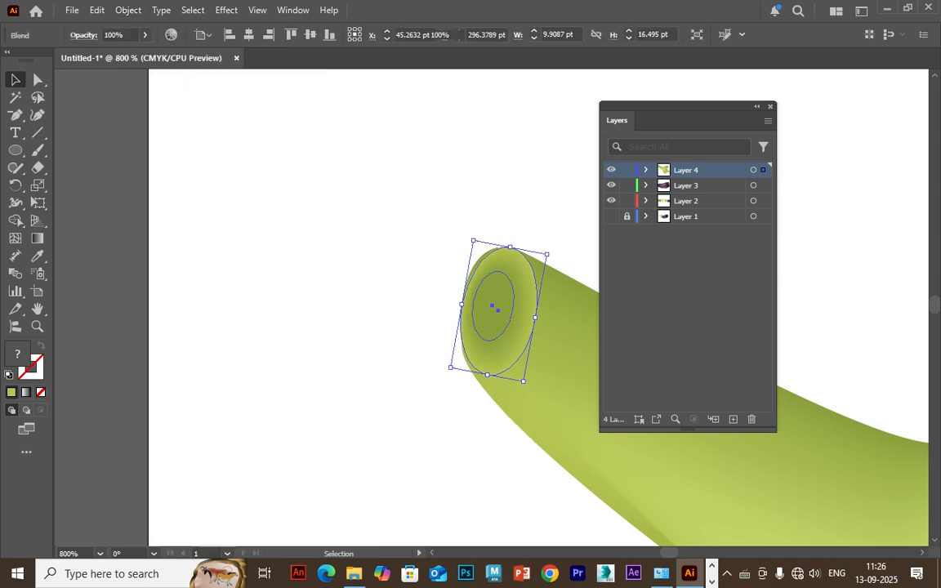
pyautogui.click(353, 421)
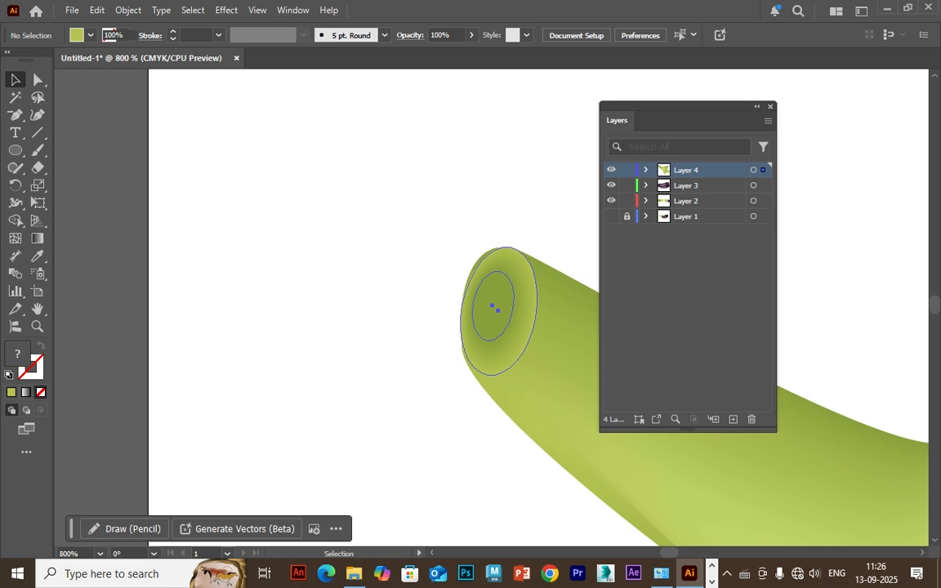
pyautogui.hotkey('ctrl', '+')
pyautogui.hotkey('ctrl', '+')
pyautogui.hotkey('ctrl', 'shift', 'a')
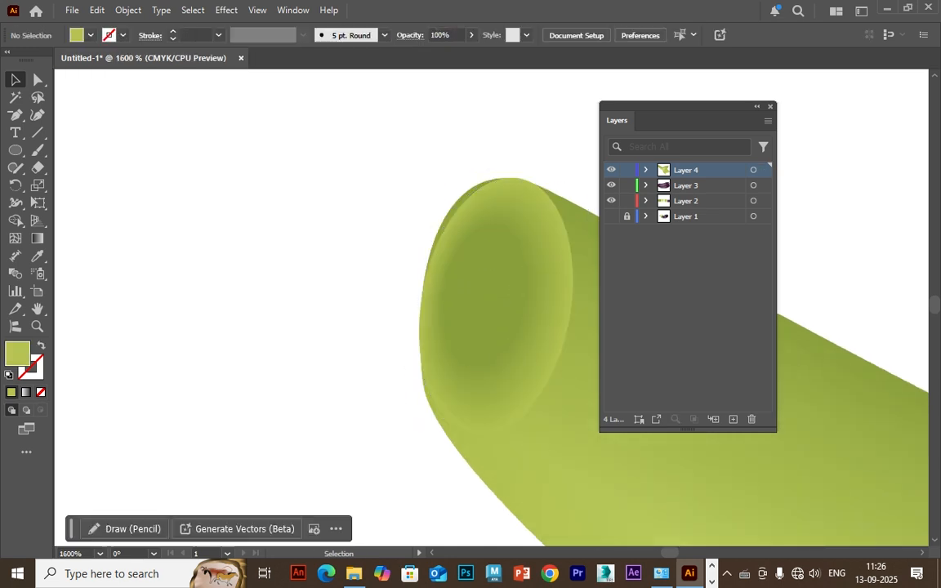
pyautogui.hotkey('ctrl', 'z')
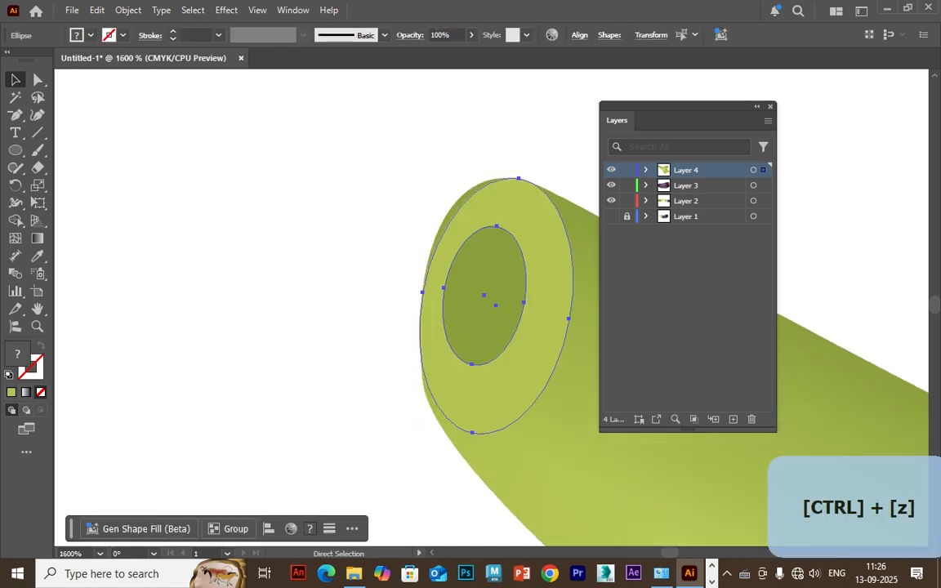
# Move both ellipses off the stem onto the blank canvas and set the larger ellipse's opacity to 0%.
pyautogui.click(327, 286)
pyautogui.click(490, 396)
pyautogui.moveTo(490, 396); pyautogui.dragTo(362, 362)
pyautogui.hotkey('ctrl', 'z')
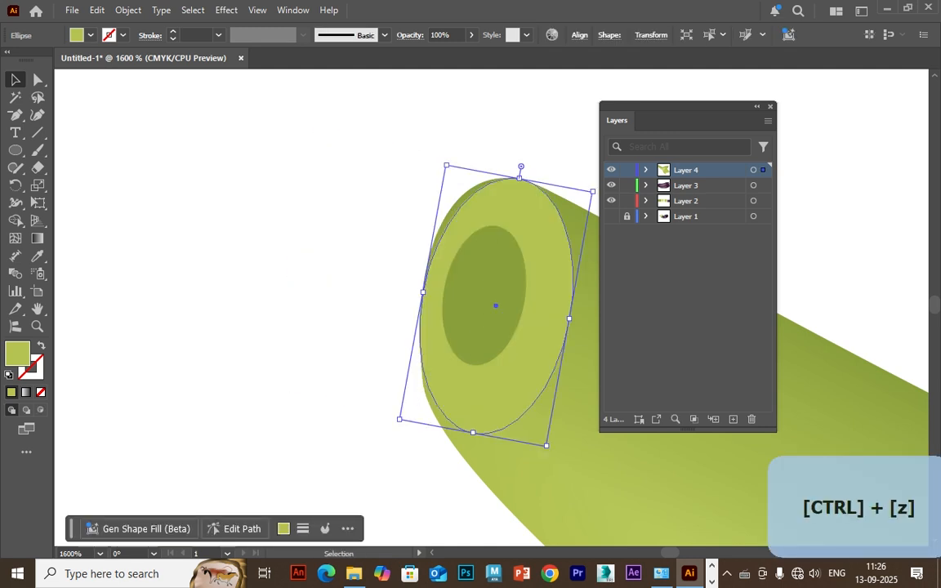
pyautogui.click(471, 35)
pyautogui.moveTo(468, 53); pyautogui.dragTo(415, 53)
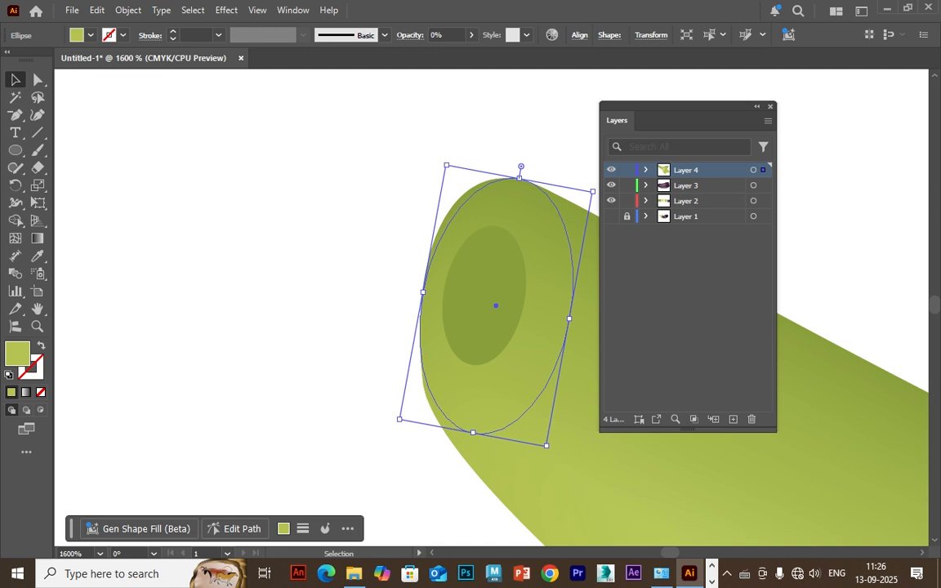
pyautogui.keyDown('shift'); pyautogui.click(486, 294); pyautogui.keyUp('shift')
pyautogui.moveTo(487, 295); pyautogui.dragTo(307, 248)
pyautogui.moveTo(378, 122); pyautogui.dragTo(332, 203)
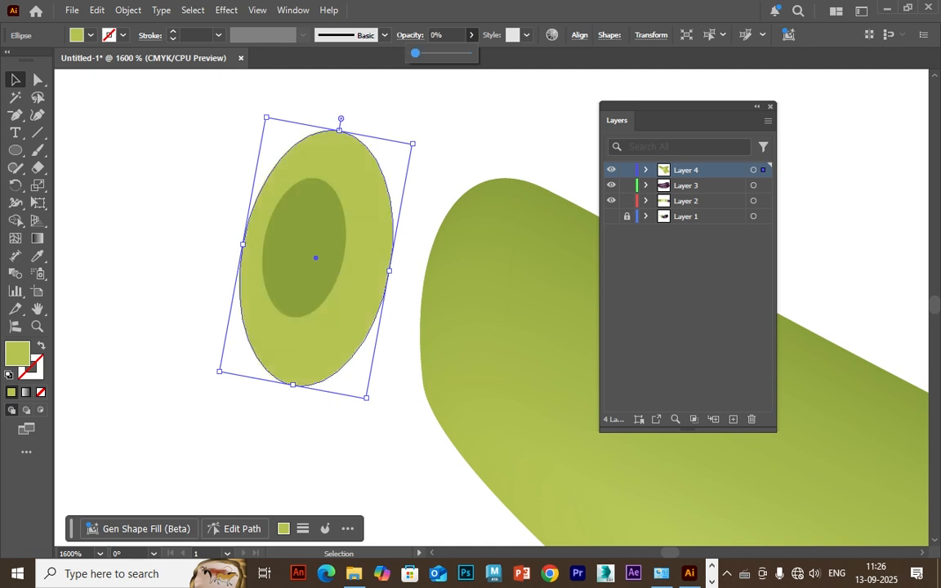
# Blend the olive green inner ellipse with the transparent outer ellipse.
pyautogui.keyDown('shift'); pyautogui.click(304, 245); pyautogui.keyUp('shift')
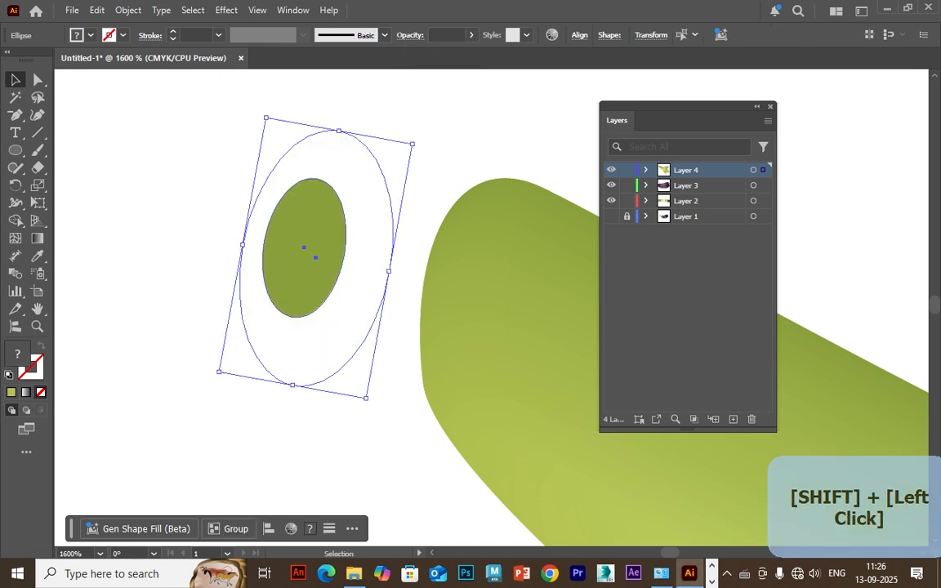
pyautogui.click(128, 9)
pyautogui.moveTo(147, 534)
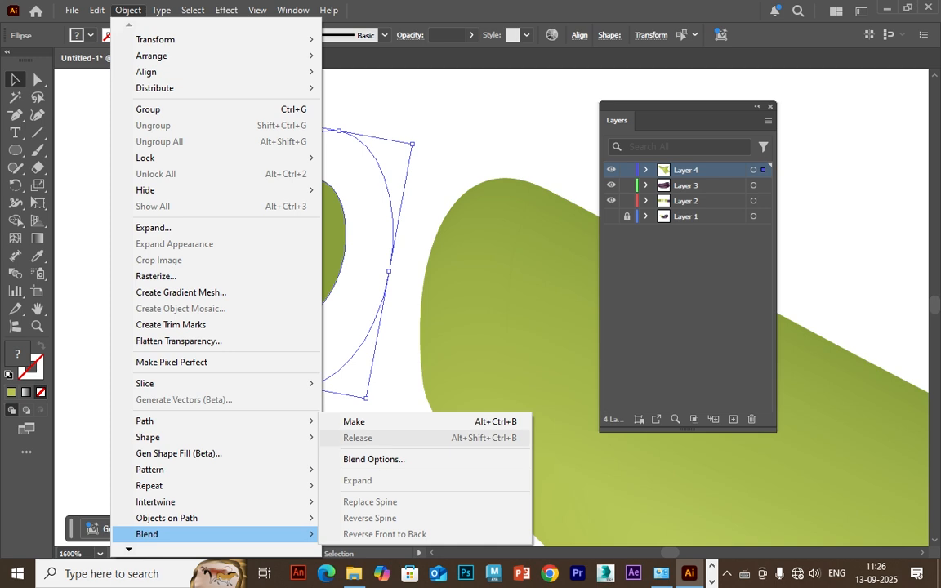
pyautogui.click(353, 422)
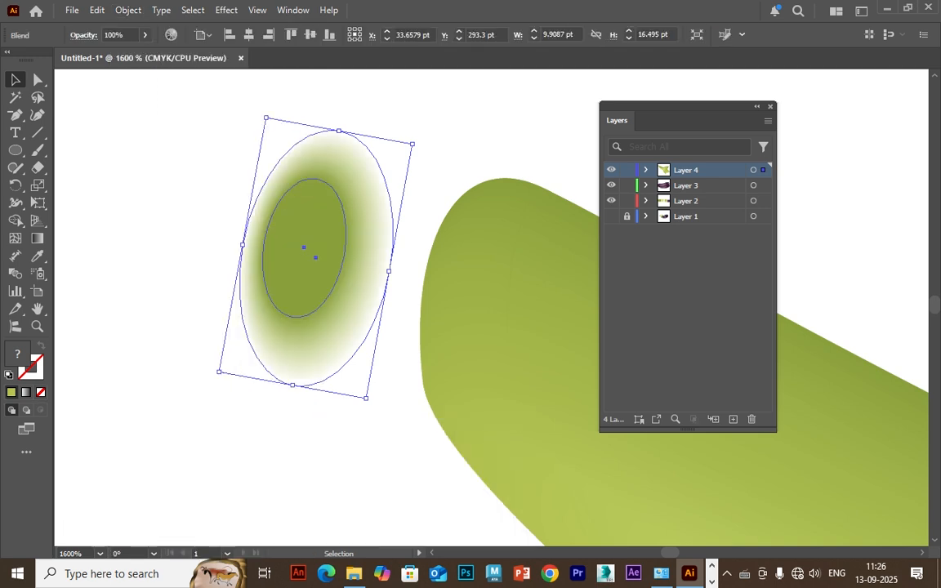
pyautogui.click(353, 421)
# Place the blended ellipses back on the cut end of the stem.
pyautogui.moveTo(306, 253); pyautogui.dragTo(482, 302)
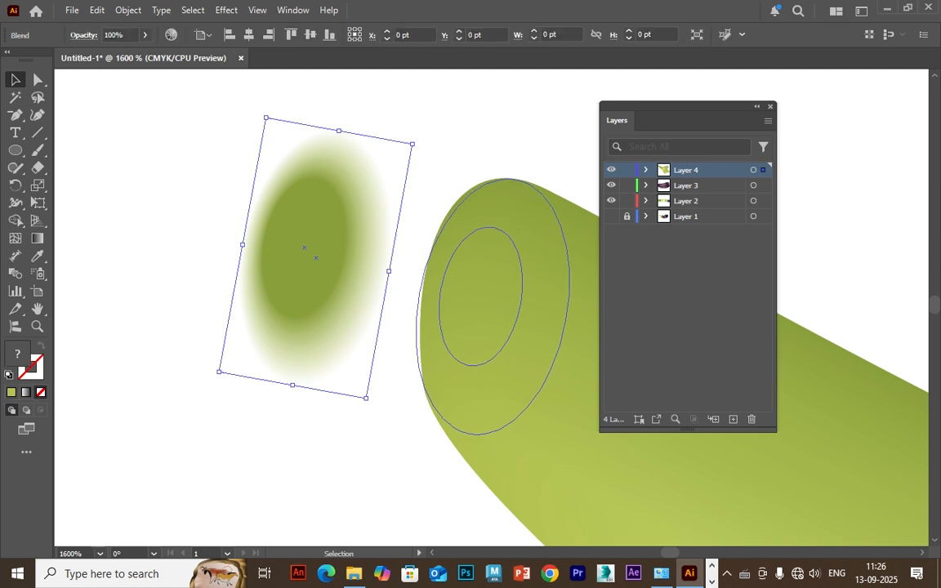
pyautogui.click(356, 392)
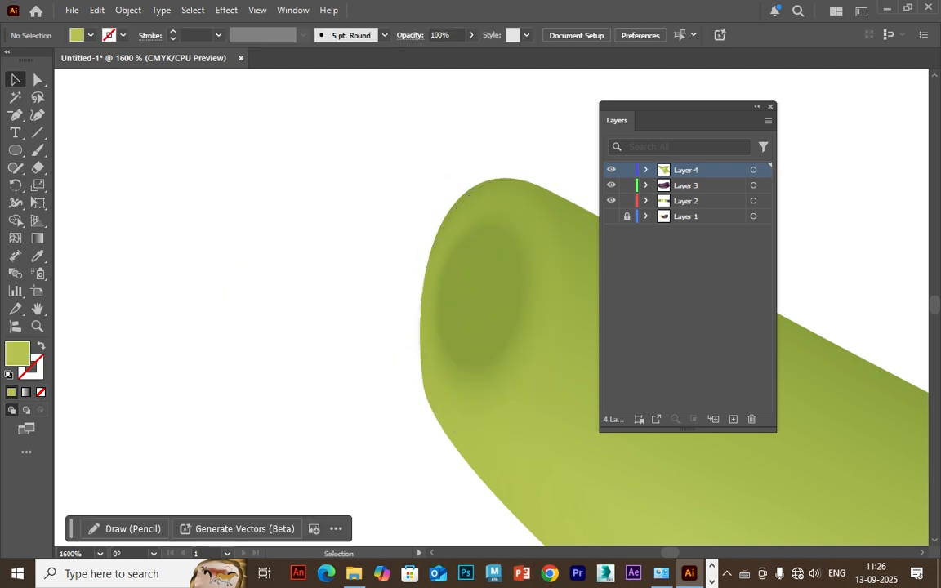
pyautogui.hotkey('ctrl', '-')
pyautogui.hotkey('ctrl', '-')
pyautogui.hotkey('ctrl', '-')
pyautogui.hotkey('ctrl', '-')
pyautogui.hotkey('ctrl', '-')
pyautogui.hotkey('ctrl', '-')
pyautogui.moveTo(506, 343); pyautogui.dragTo(147, 278)
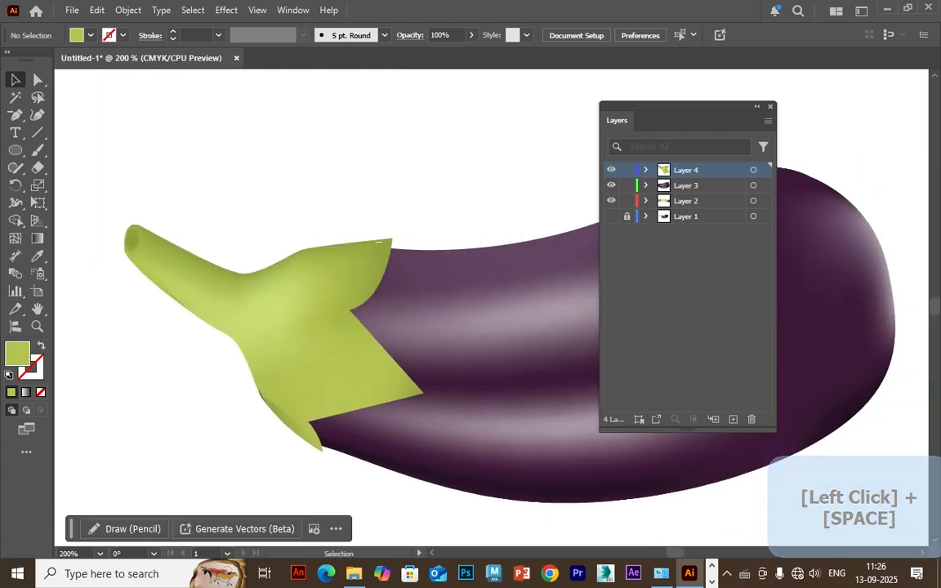
# Pull the eggplant body's mesh point at the green cap's lower edge slightly inward so it sits beneath the cap.
pyautogui.click(299, 326)
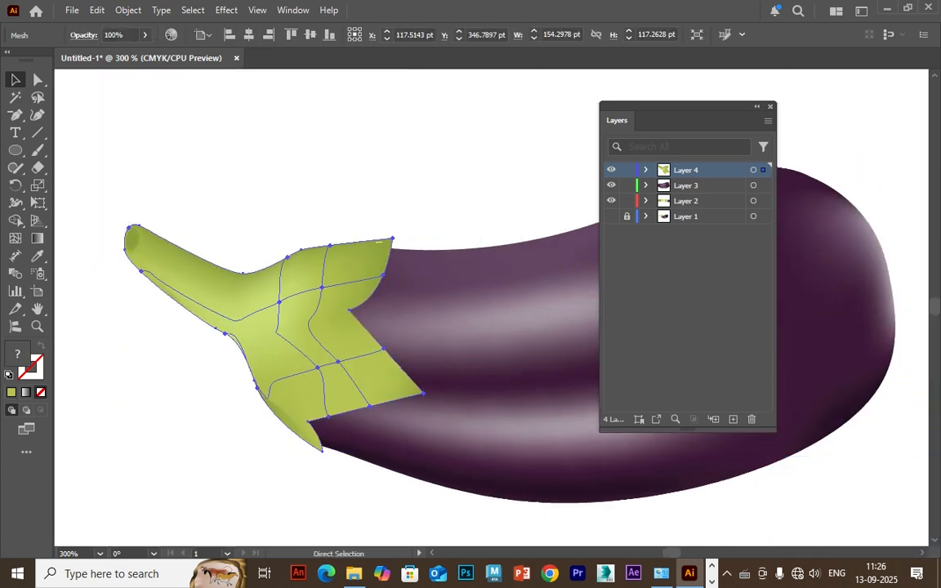
pyautogui.hotkey('ctrl', '+')
pyautogui.moveTo(522, 278); pyautogui.dragTo(232, 316)
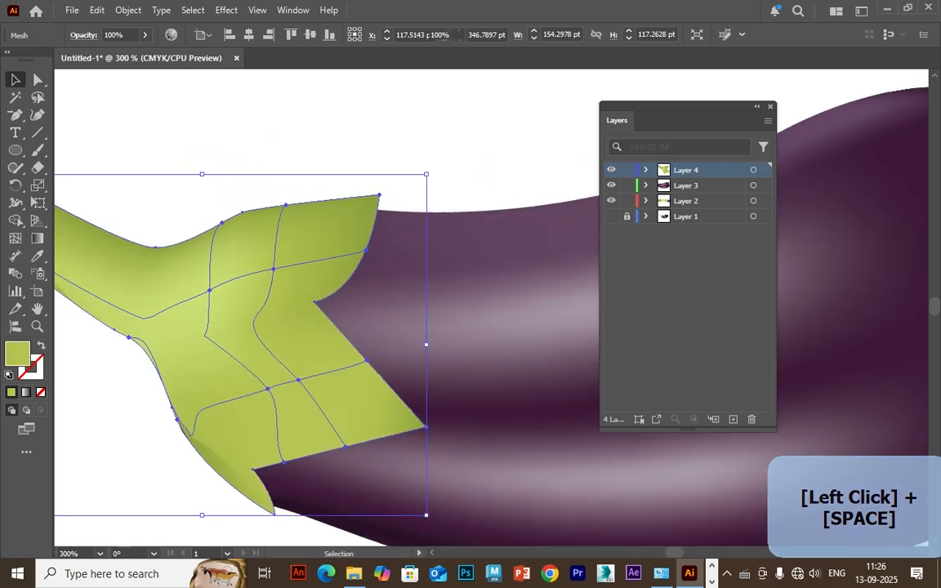
pyautogui.click(326, 143)
pyautogui.click(343, 481)
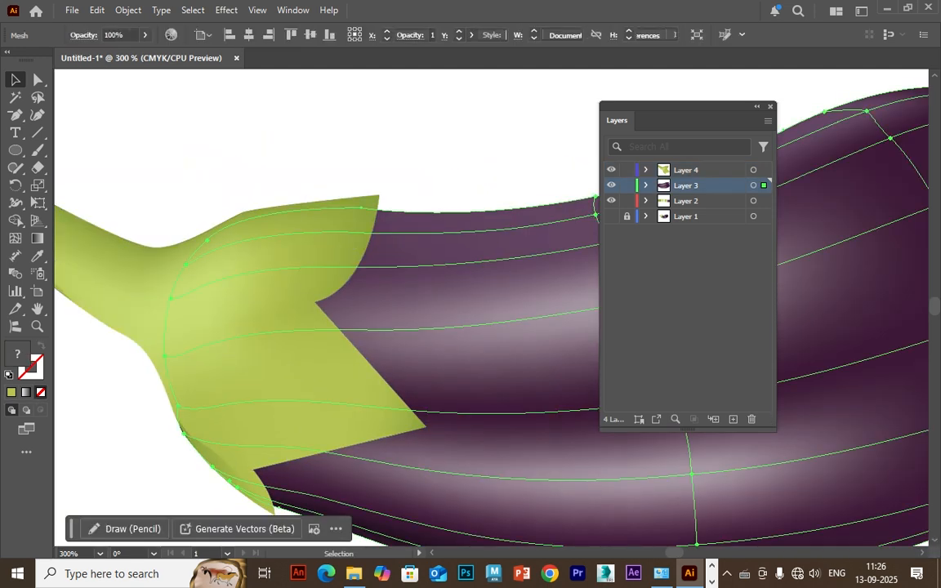
pyautogui.press('a')
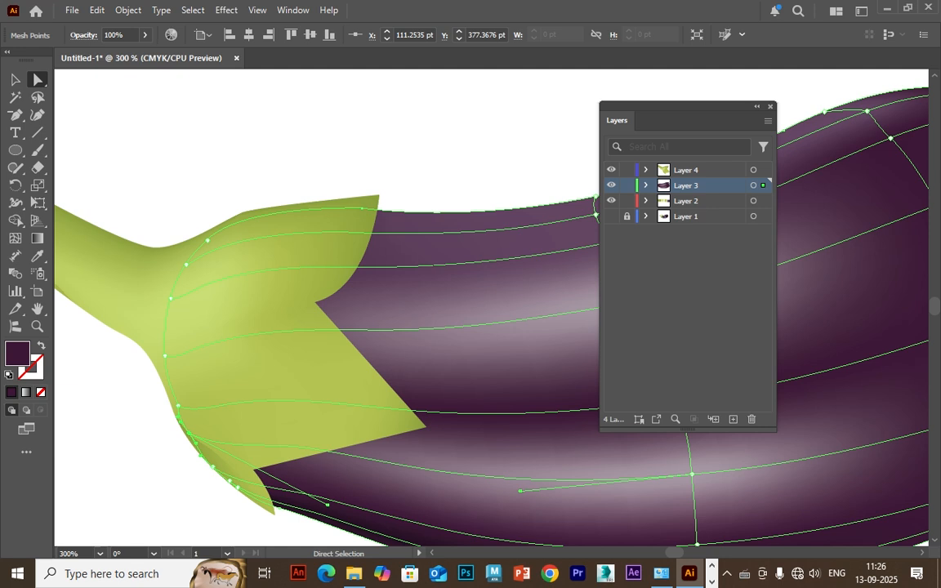
pyautogui.click(457, 143)
# Delete the colour swatches on Layer 2, leaving only the eggplant artwork on the artboard.
pyautogui.hotkey('ctrl', '-')
pyautogui.hotkey('ctrl', '-')
pyautogui.hotkey('ctrl', '-')
pyautogui.moveTo(555, 269); pyautogui.dragTo(315, 415)
pyautogui.press('v')
pyautogui.moveTo(136, 120); pyautogui.dragTo(608, 255)
pyautogui.press('Delete')
pyautogui.hotkey('ctrl', '0')
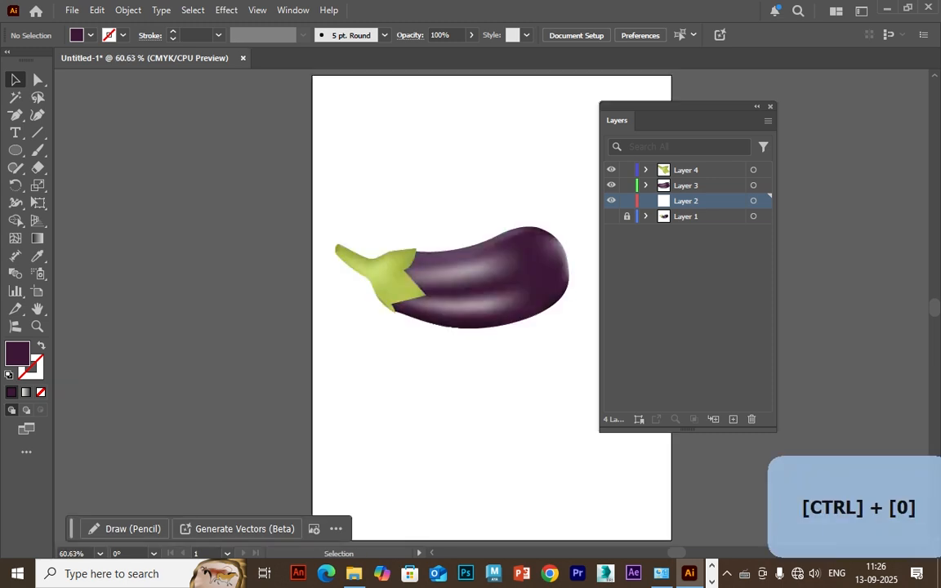
pyautogui.hotkey('ctrl', '1')
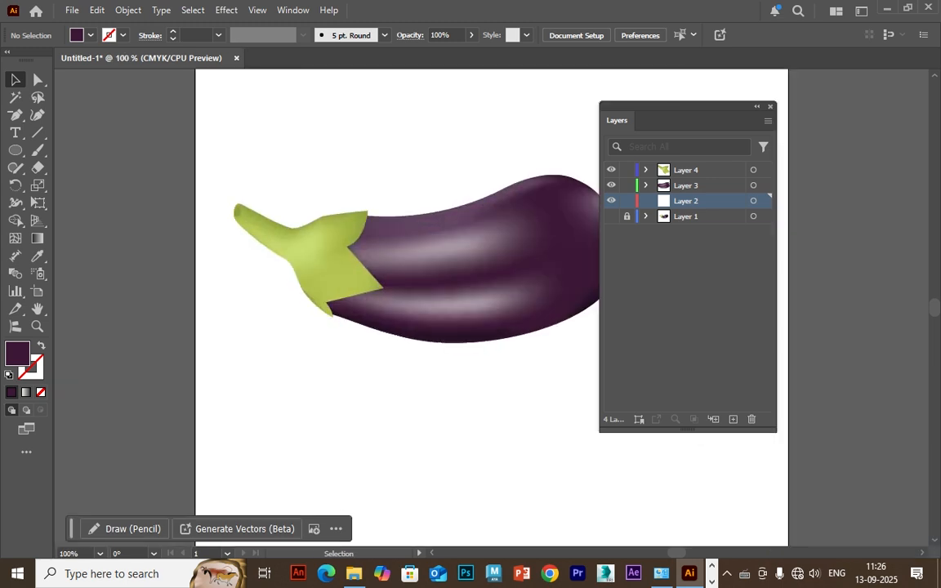
pyautogui.press('space')
pyautogui.moveTo(457, 278); pyautogui.dragTo(370, 328)
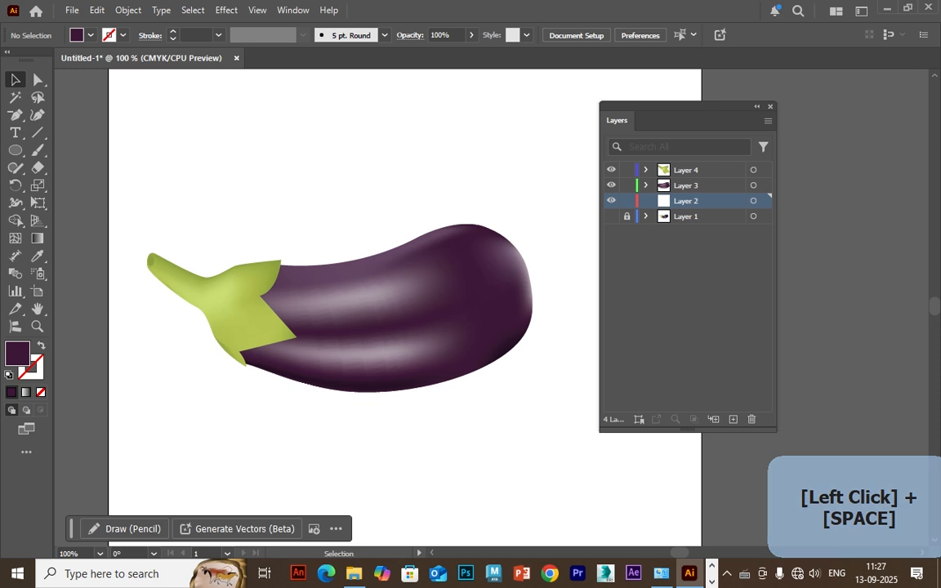